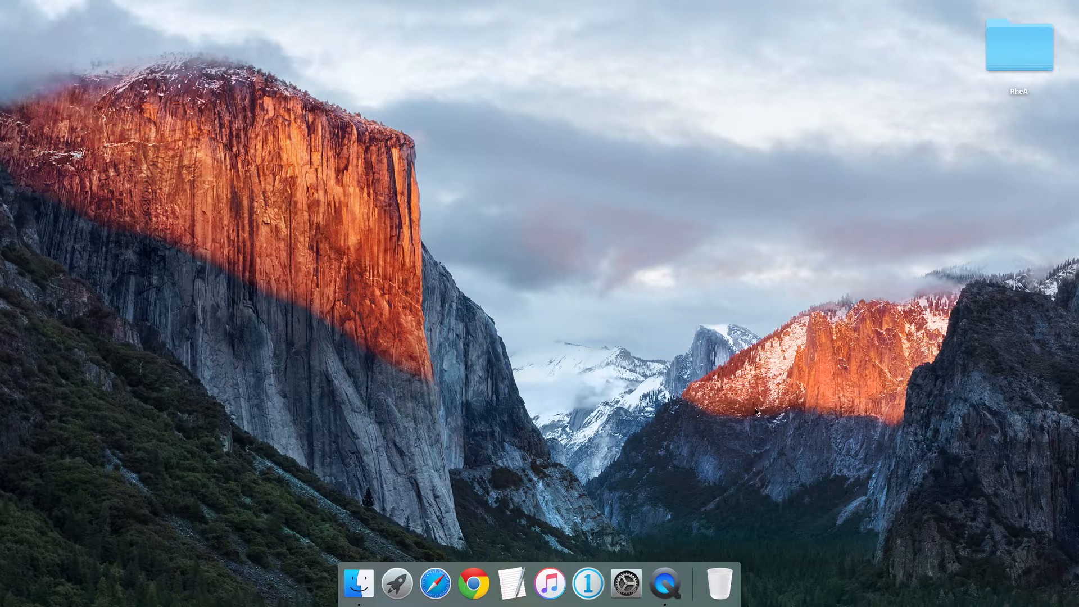
# Step: Open the RheA.cosessiondb session from the RheA folder on the desktop, enlarge its window and display photo IMG_8302.CR2
pyautogui.doubleClick(1020, 51)
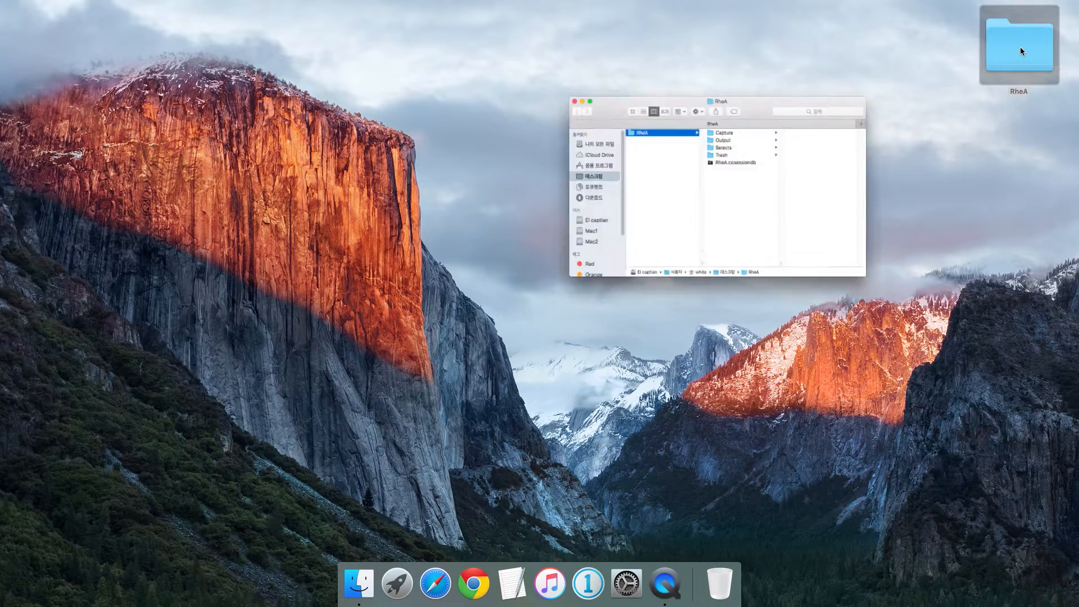
pyautogui.click(543, 240)
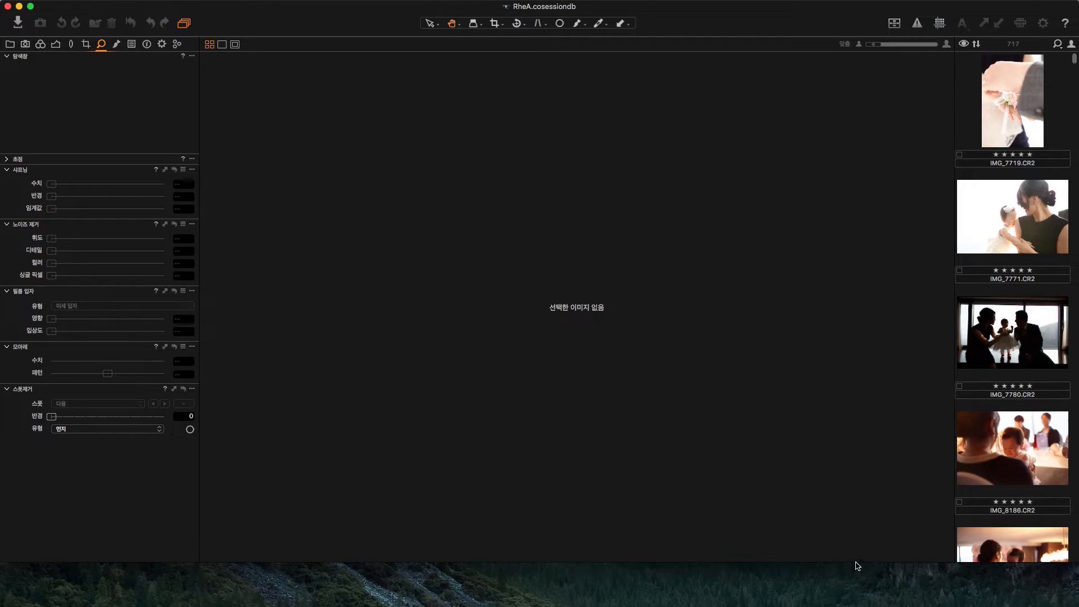
pyautogui.moveTo(860, 561); pyautogui.dragTo(866, 600)
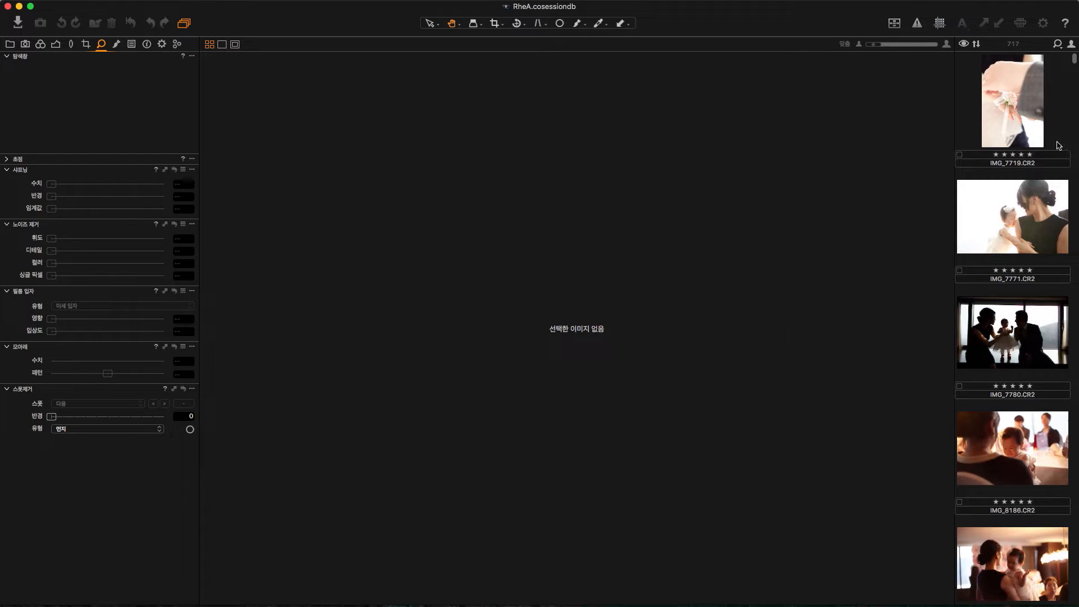
pyautogui.scroll(-15, 1035, 155)
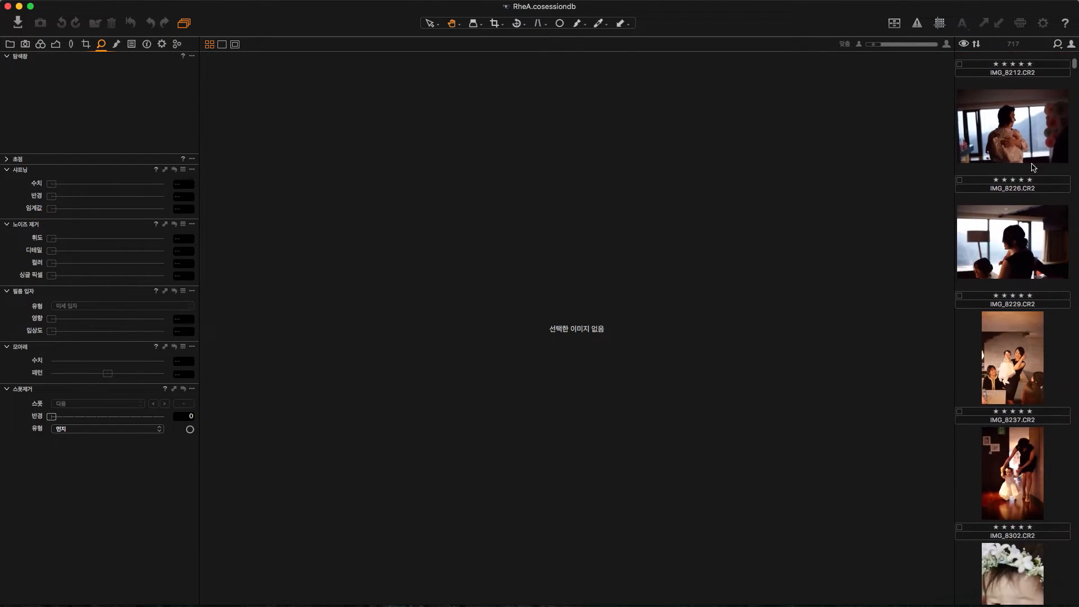
pyautogui.click(1039, 361)
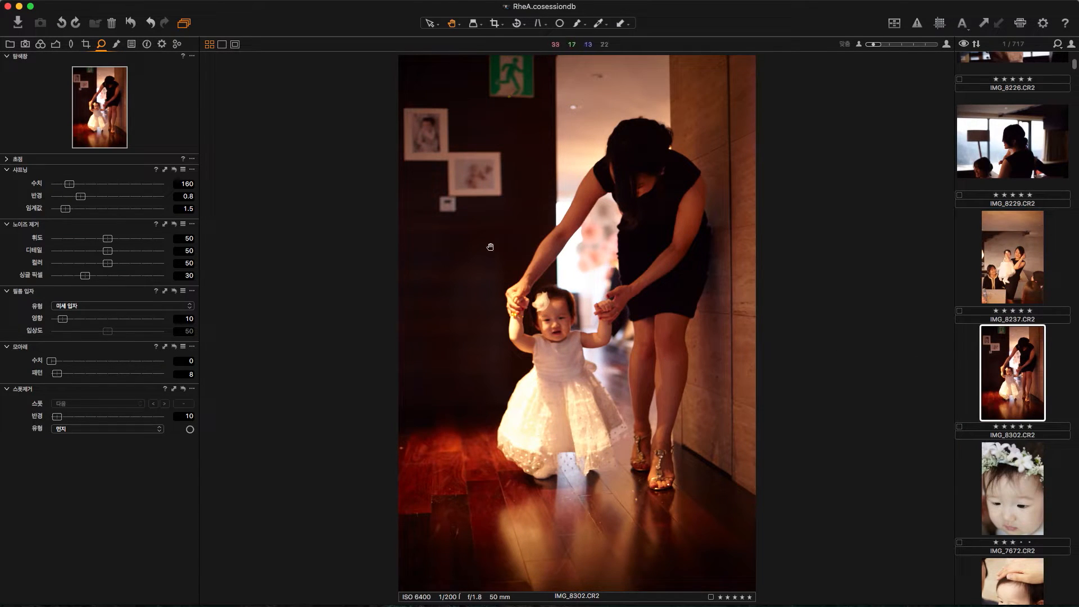
# Step: Examine the noise around the woman's arm, the dark wall and the child's face at 100%
pyautogui.click(536, 240)
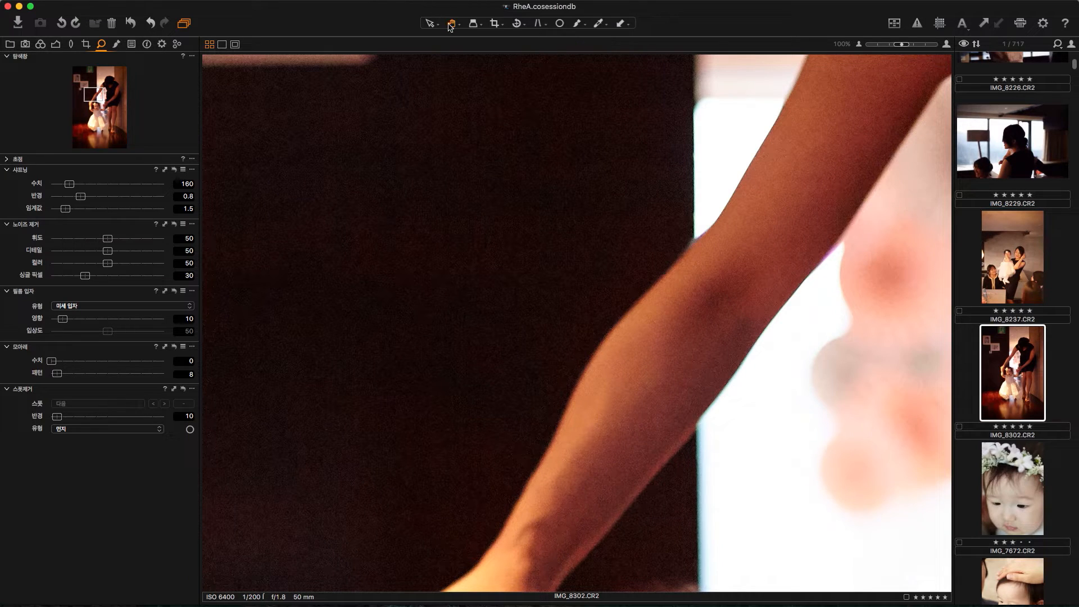
pyautogui.click(555, 372)
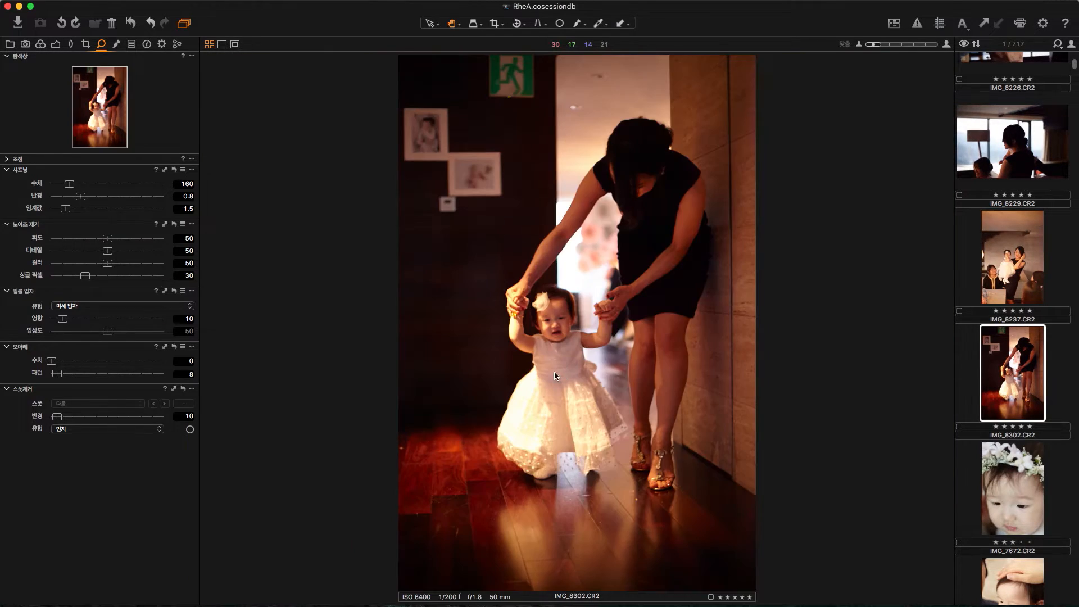
pyautogui.click(550, 277)
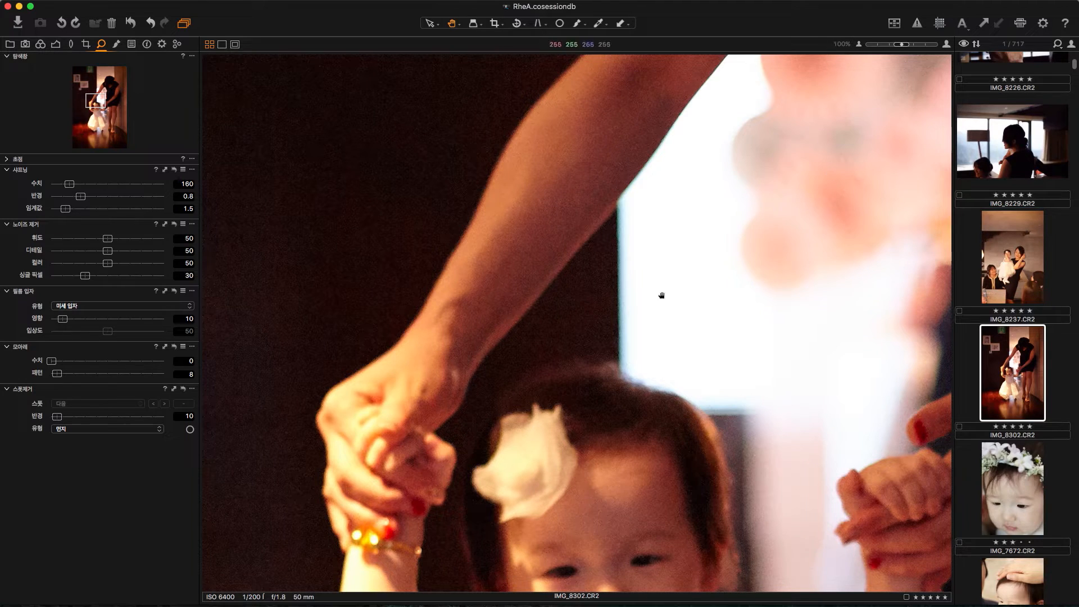
pyautogui.moveTo(445, 265); pyautogui.dragTo(397, 428)
pyautogui.moveTo(674, 264); pyautogui.dragTo(641, 196)
pyautogui.moveTo(542, 343); pyautogui.dragTo(655, 200)
pyautogui.moveTo(545, 292); pyautogui.dragTo(600, 255)
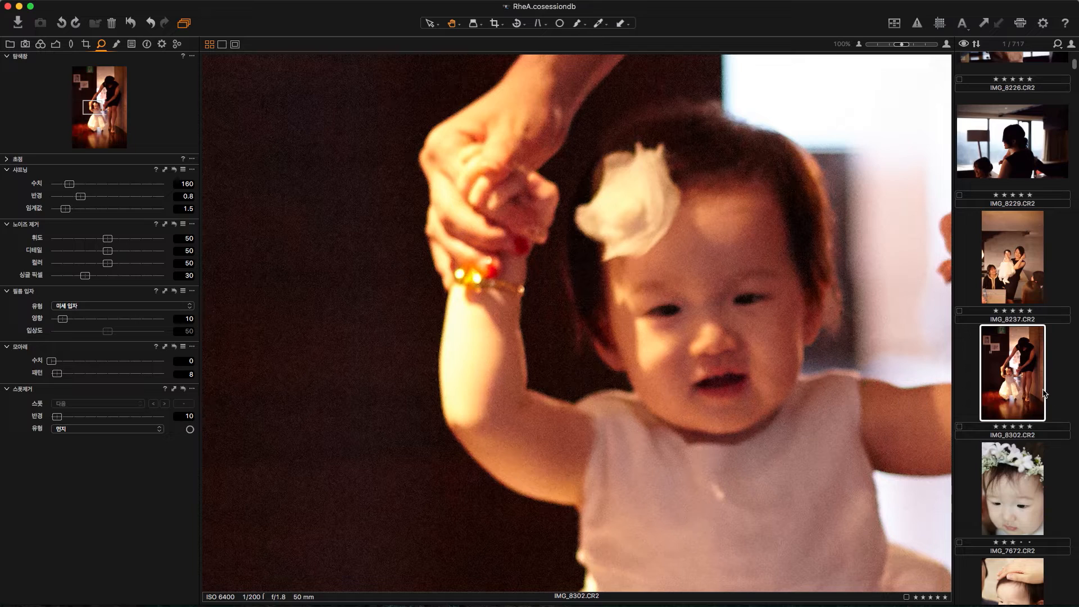
# Step: Set the luminance, detail, color and single pixel noise reduction of IMG_8302.CR2 to 0
pyautogui.moveTo(110, 240); pyautogui.dragTo(20, 274)
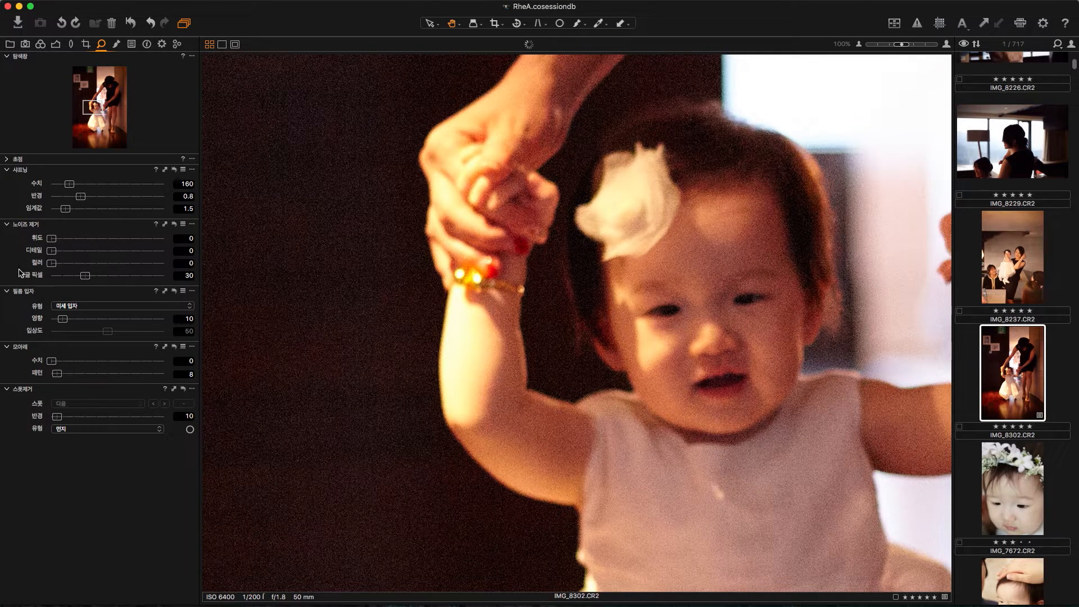
pyautogui.moveTo(85, 280); pyautogui.dragTo(7, 277)
pyautogui.moveTo(508, 253); pyautogui.dragTo(518, 327)
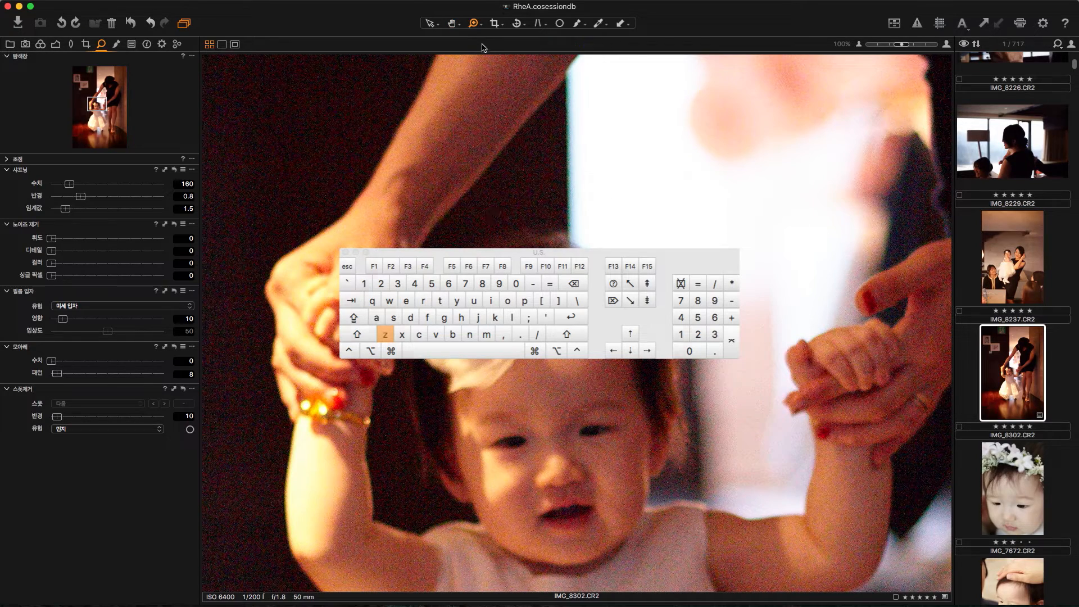
# Step: Choose the Zoom In tool and magnify the edge of the woman's arm to 400% to examine the color noise
pyautogui.click(478, 26)
pyautogui.click(487, 33)
pyautogui.click(479, 27)
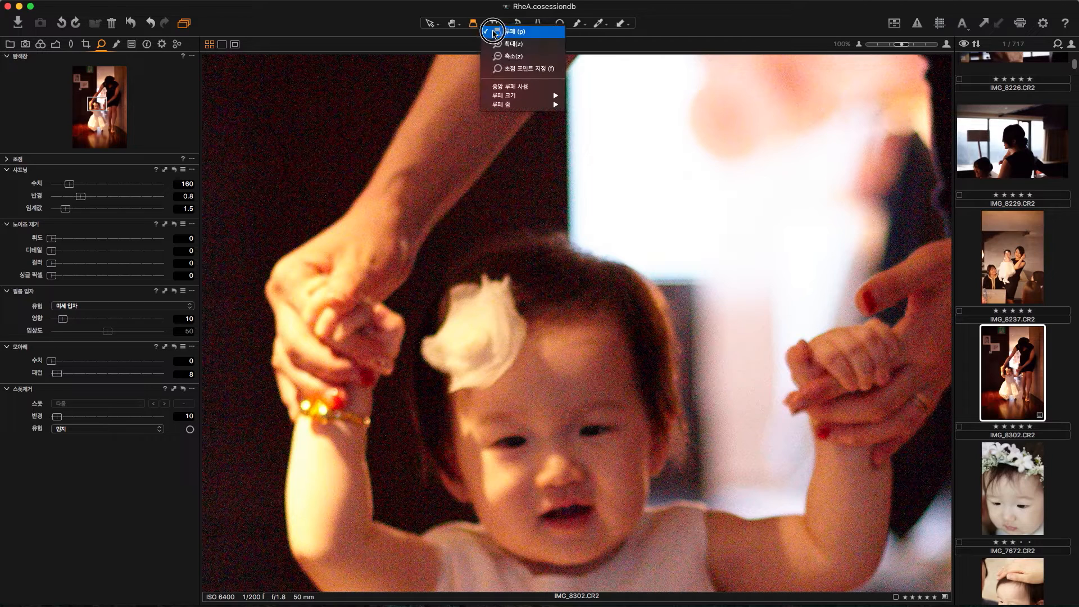
pyautogui.click(502, 45)
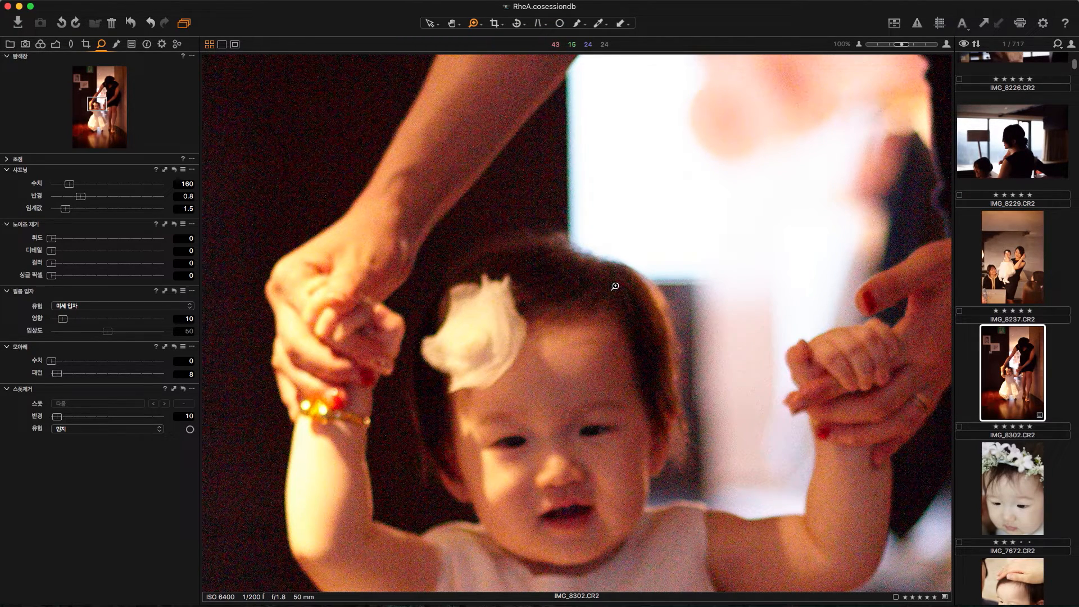
pyautogui.moveTo(375, 142); pyautogui.dragTo(630, 355)
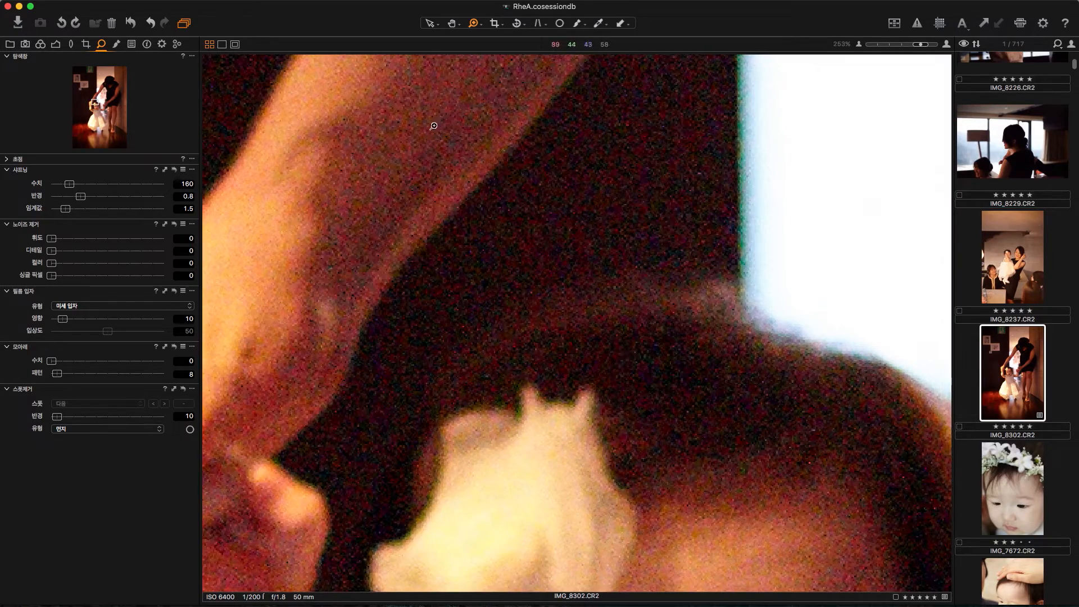
pyautogui.moveTo(395, 129); pyautogui.dragTo(634, 338)
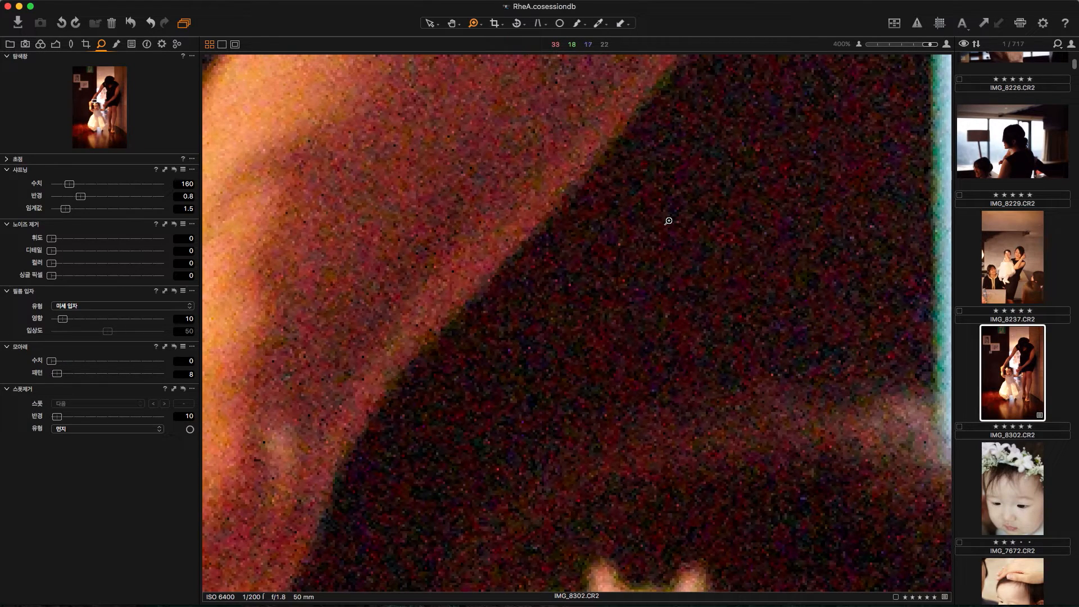
# Step: Zoom out stepwise from the magnified arm until the whole photo fits the viewer
pyautogui.press('alt')
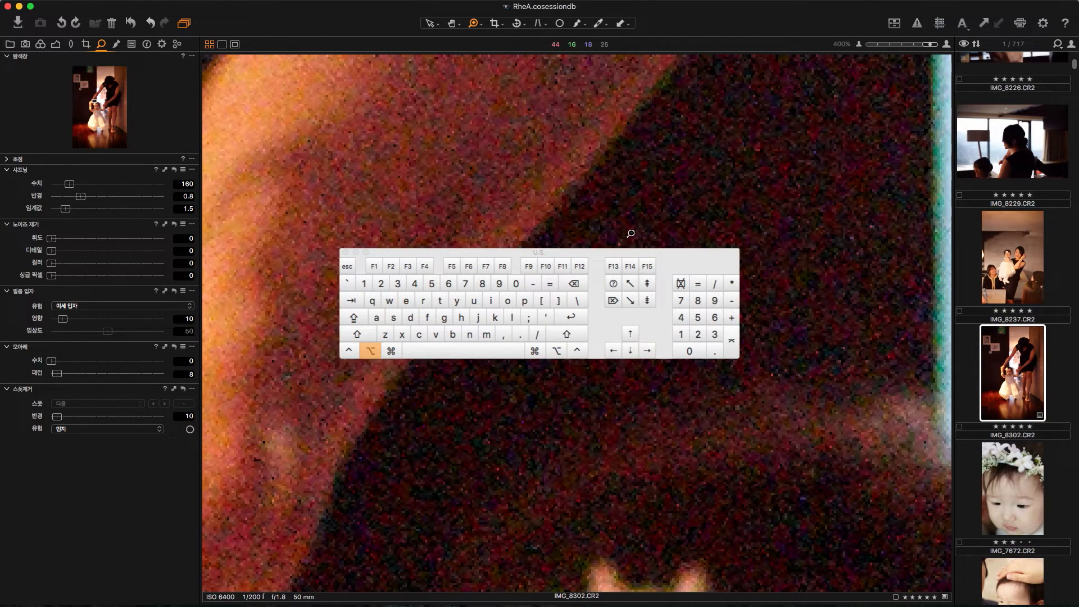
pyautogui.keyDown('alt'); pyautogui.click(630, 233); pyautogui.keyUp('alt')
pyautogui.keyDown('alt'); pyautogui.click(630, 233); pyautogui.keyUp('alt')
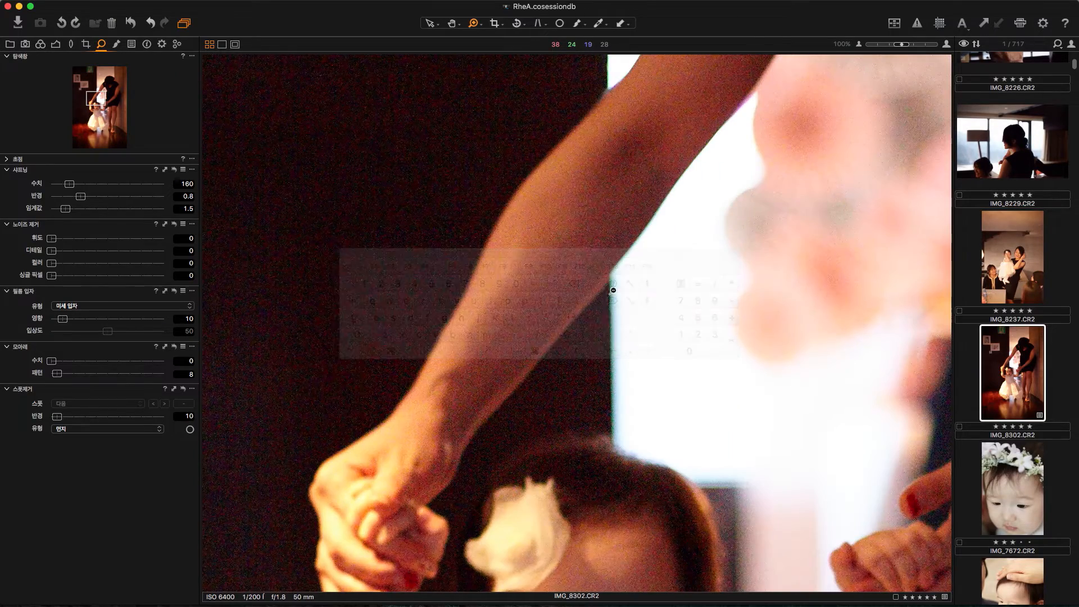
pyautogui.keyDown('alt'); pyautogui.click(597, 307); pyautogui.keyUp('alt')
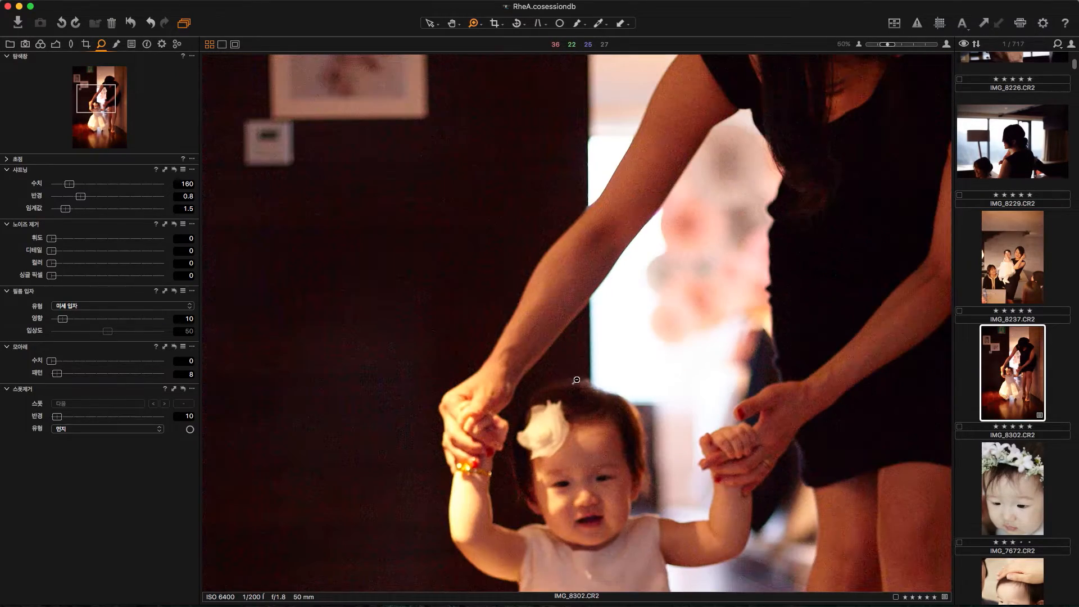
pyautogui.keyDown('alt'); pyautogui.click(556, 358); pyautogui.keyUp('alt')
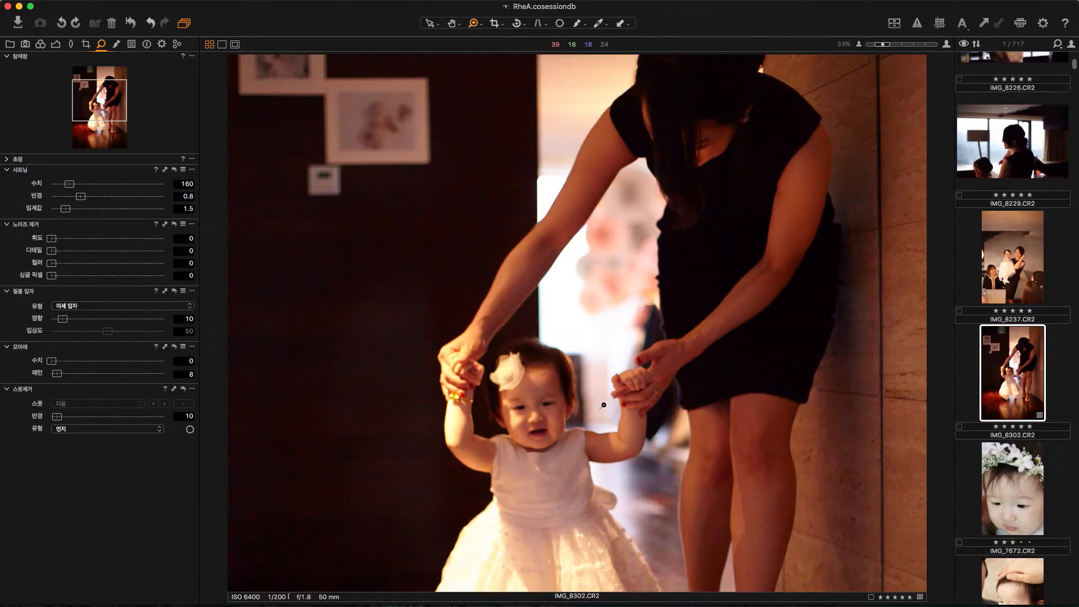
pyautogui.keyDown('alt'); pyautogui.click(510, 323); pyautogui.keyUp('alt')
pyautogui.keyDown('alt'); pyautogui.click(510, 324); pyautogui.keyUp('alt')
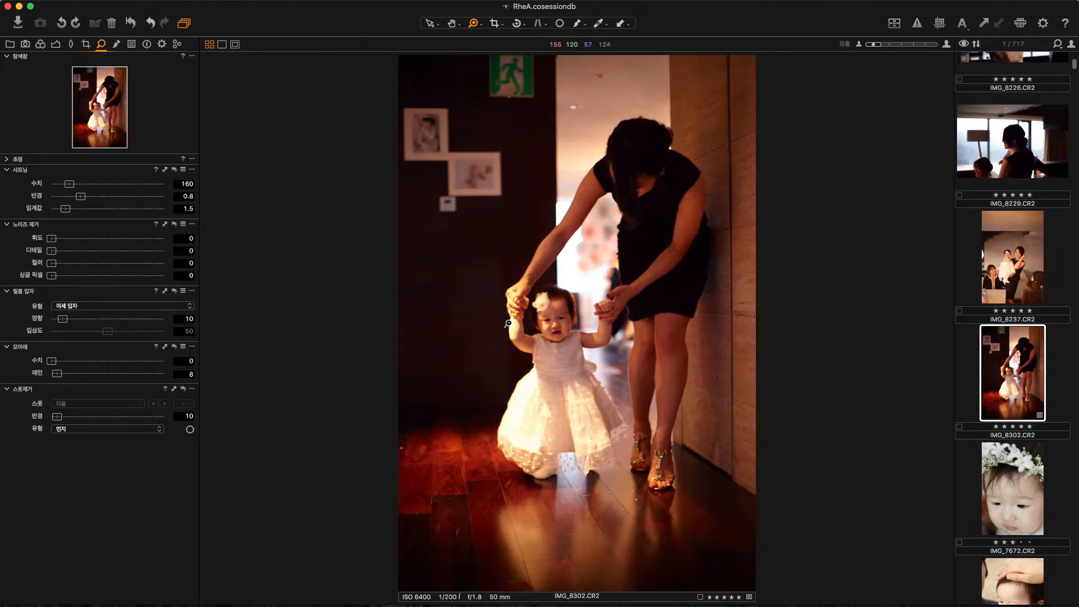
# Step: Magnify the photo with the viewer's zoom control to 400% and reduce it back to the fitted view
pyautogui.click(947, 45)
pyautogui.click(948, 45)
pyautogui.click(947, 45)
pyautogui.click(947, 45)
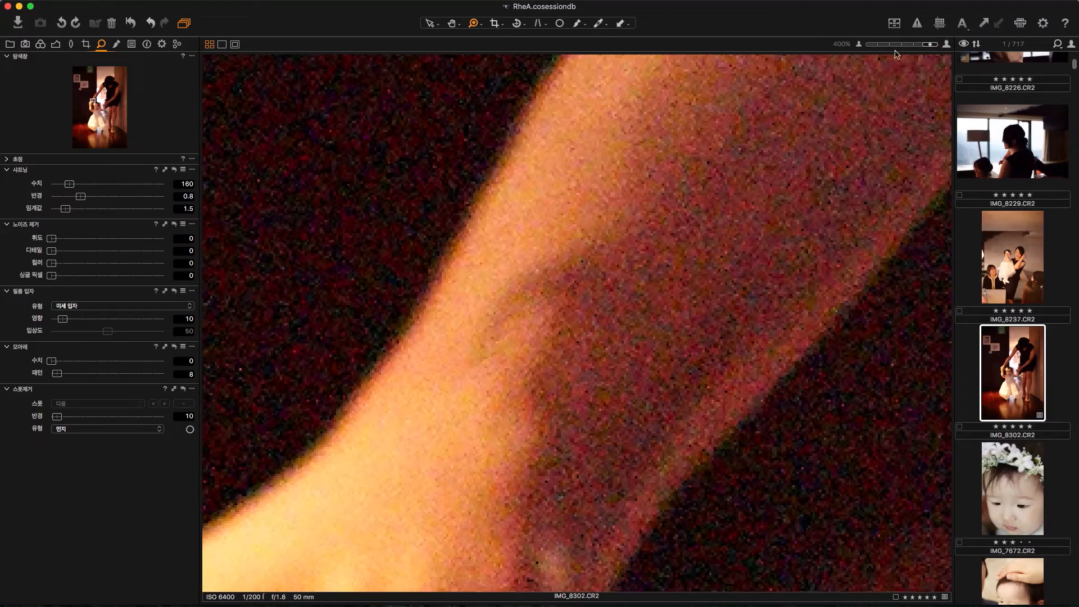
pyautogui.click(860, 45)
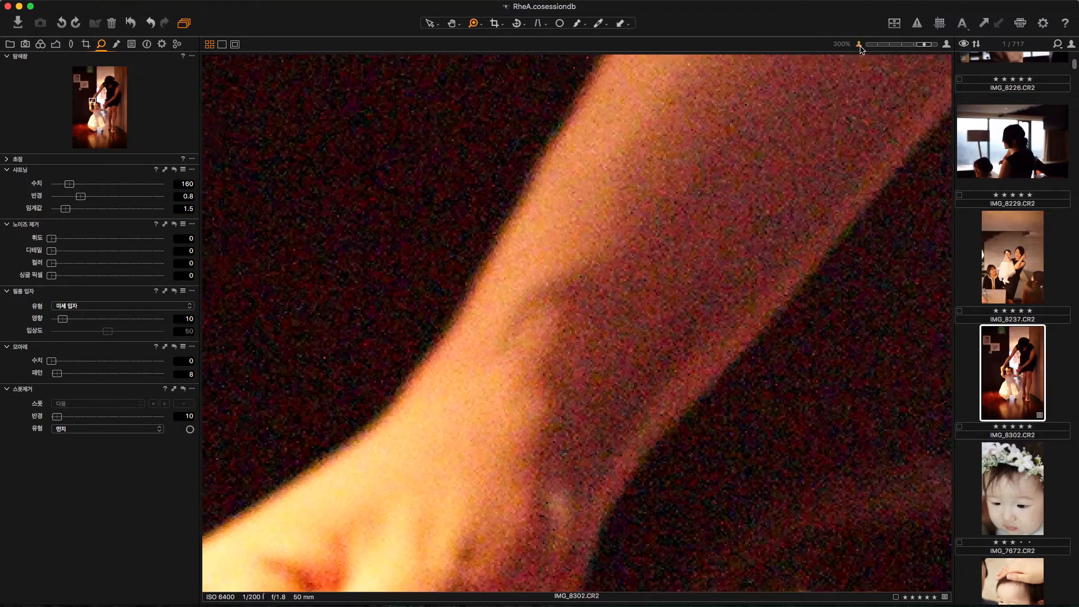
pyautogui.click(860, 45)
pyautogui.click(860, 45)
pyautogui.click(860, 45)
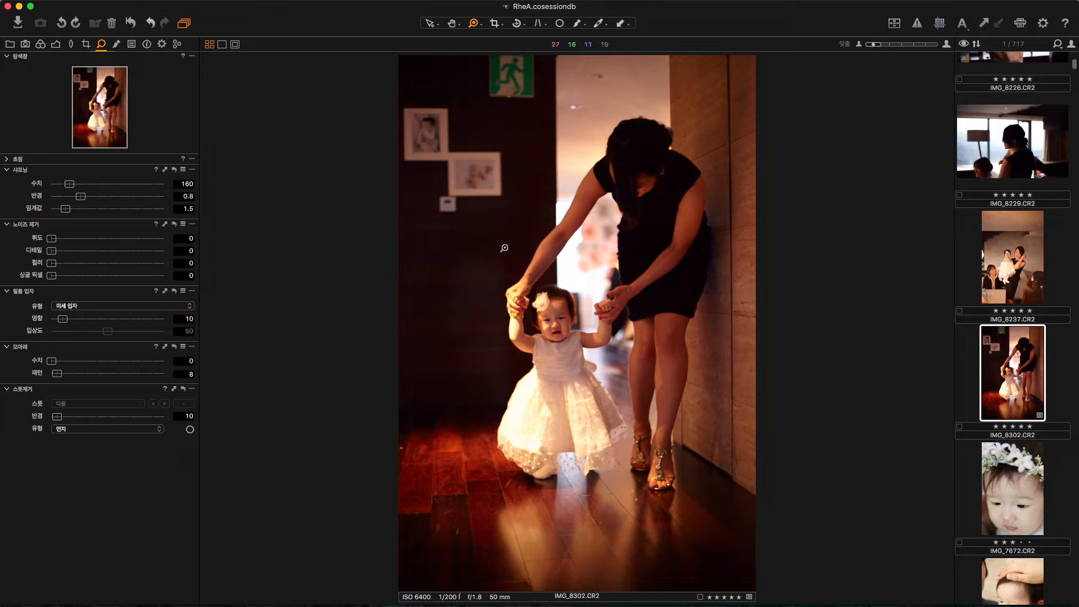
# Step: Set single pixel noise reduction to 100 while viewing the joined hands up close
pyautogui.moveTo(494, 249); pyautogui.dragTo(576, 339)
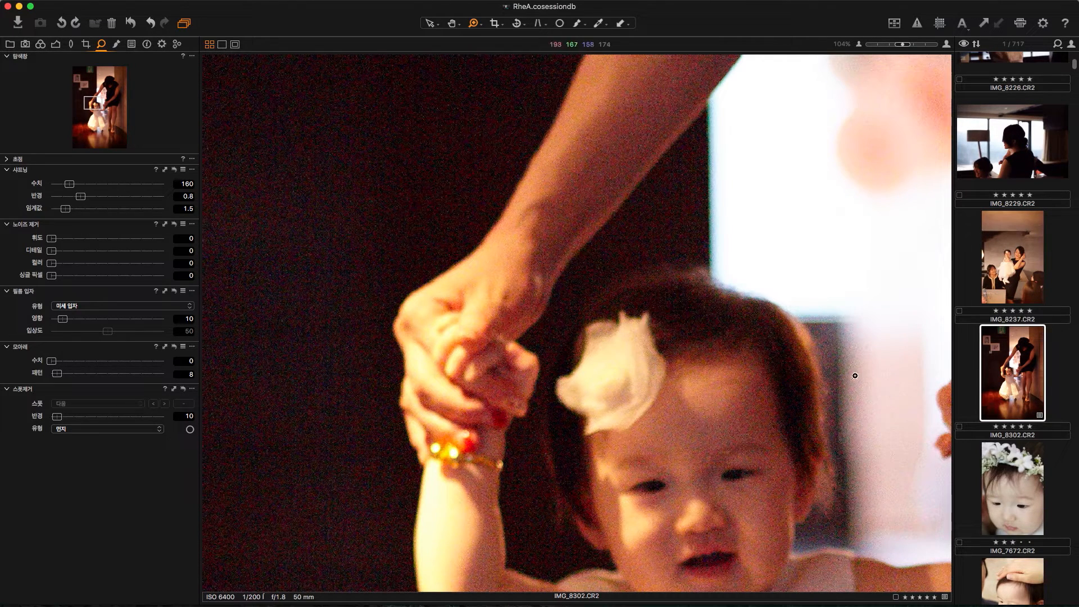
pyautogui.moveTo(376, 163); pyautogui.dragTo(699, 464)
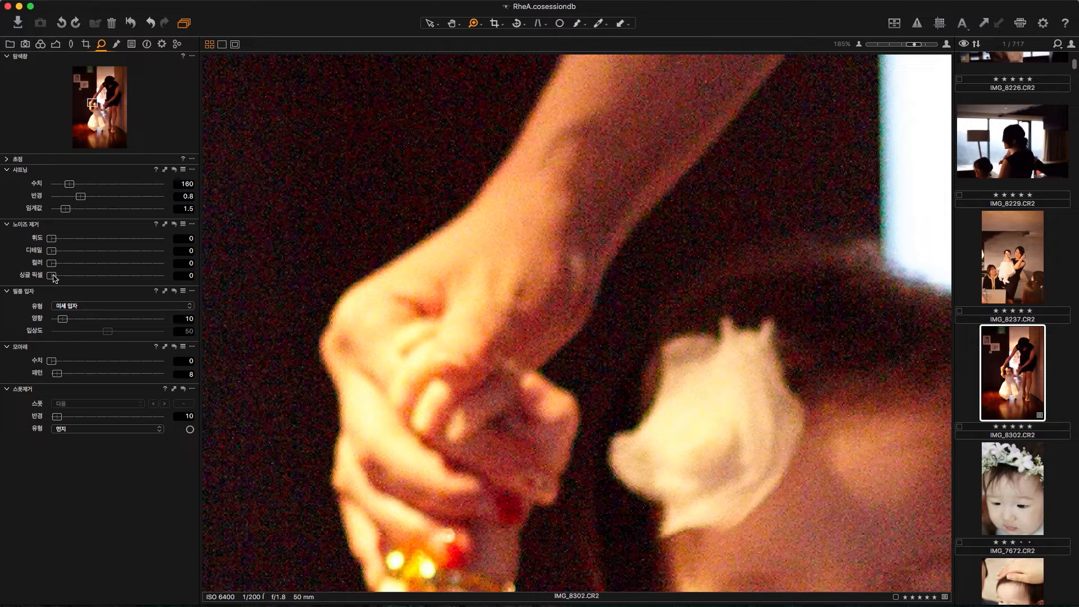
pyautogui.moveTo(55, 278); pyautogui.dragTo(209, 285)
# Step: Set color noise reduction to 64 while viewing the woman's hand and dark background up close
pyautogui.moveTo(319, 77); pyautogui.dragTo(790, 471)
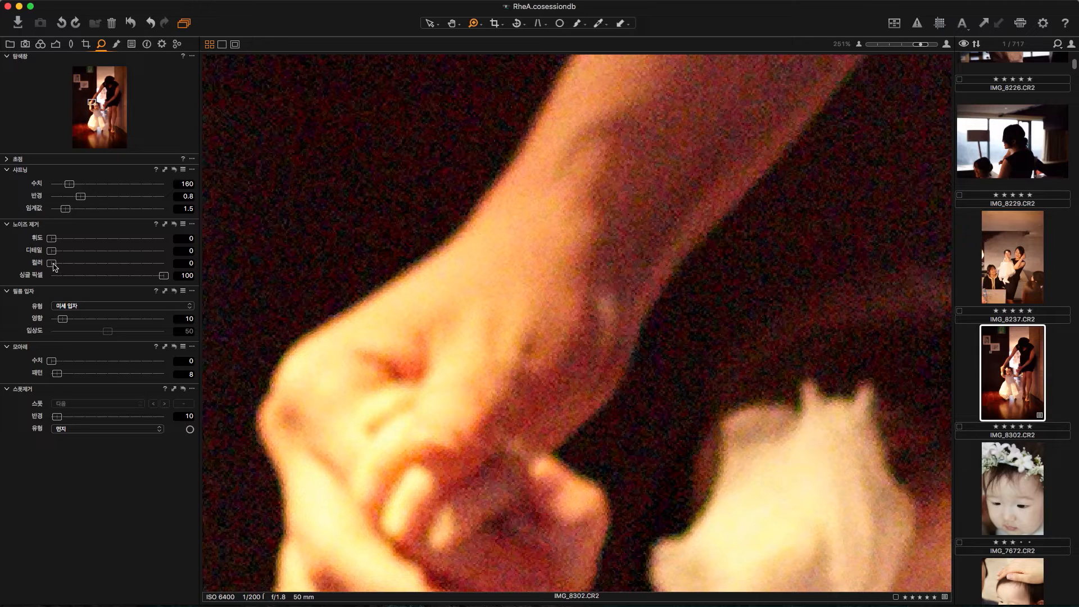
pyautogui.moveTo(56, 267); pyautogui.dragTo(136, 272)
pyautogui.moveTo(131, 266); pyautogui.dragTo(236, 260)
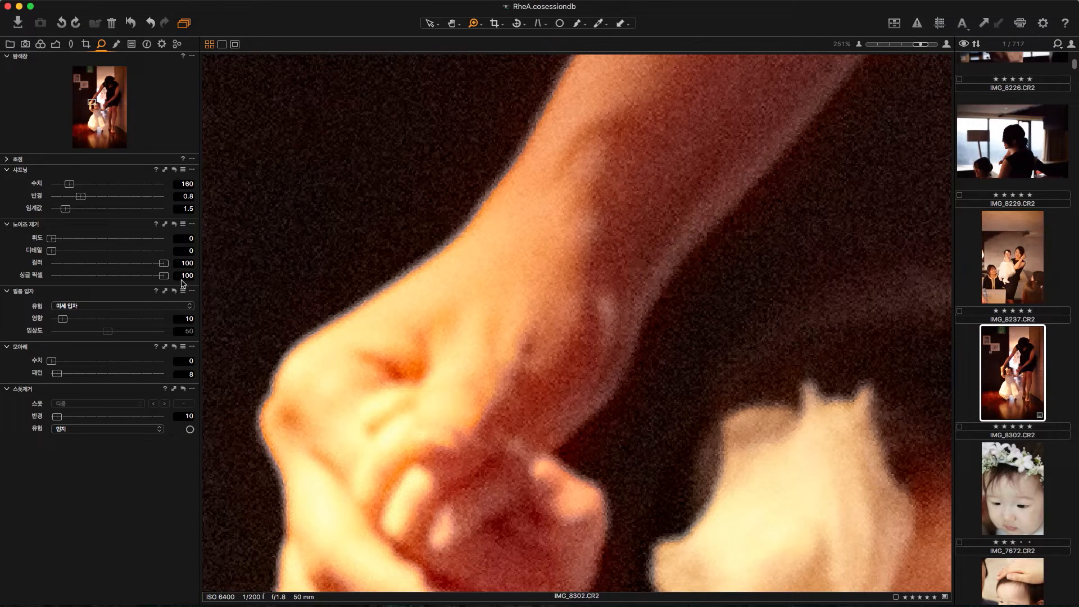
pyautogui.moveTo(165, 267); pyautogui.dragTo(124, 269)
# Step: Set luminance noise reduction to 80 and detail to 84, checking the woman's arm at 200%
pyautogui.moveTo(528, 179); pyautogui.dragTo(742, 382)
pyautogui.keyDown('alt'); pyautogui.click(636, 308); pyautogui.keyUp('alt')
pyautogui.keyDown('alt'); pyautogui.click(631, 306); pyautogui.keyUp('alt')
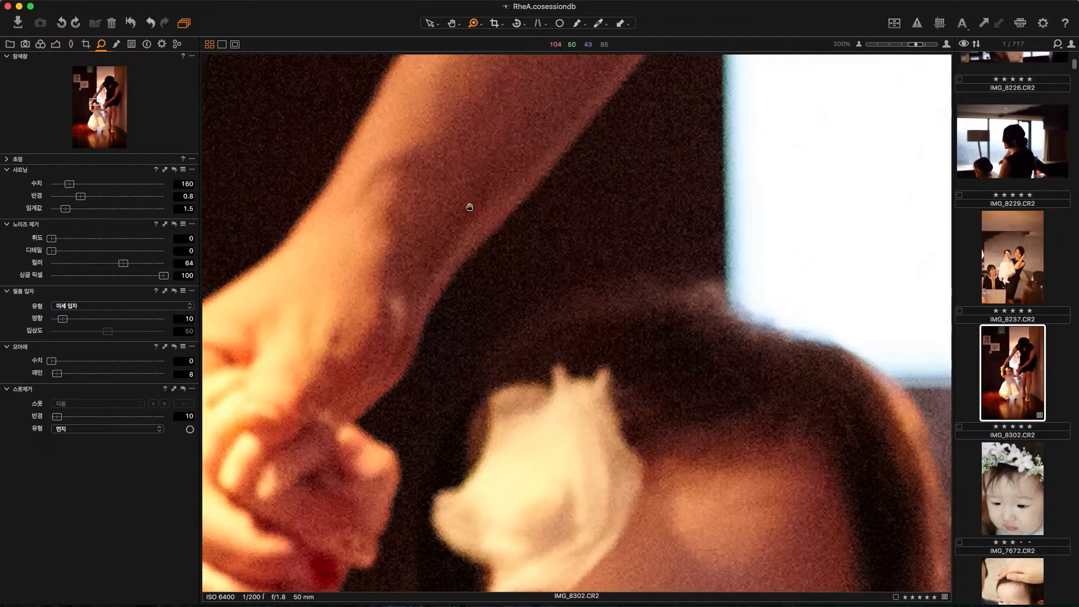
pyautogui.moveTo(472, 209); pyautogui.dragTo(753, 464)
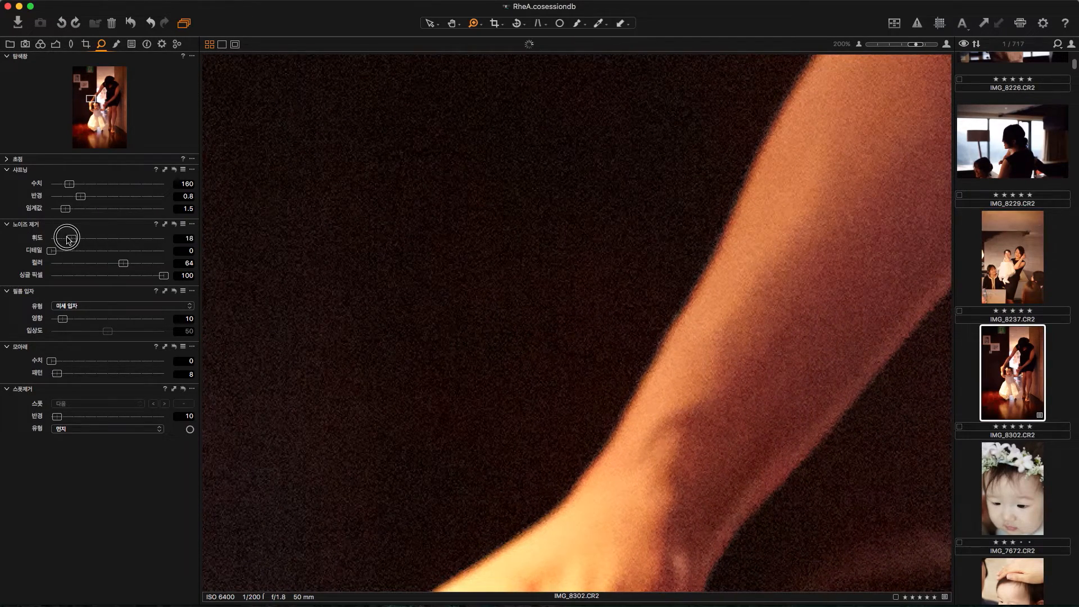
pyautogui.moveTo(51, 239); pyautogui.dragTo(140, 242)
pyautogui.moveTo(54, 254); pyautogui.dragTo(151, 259)
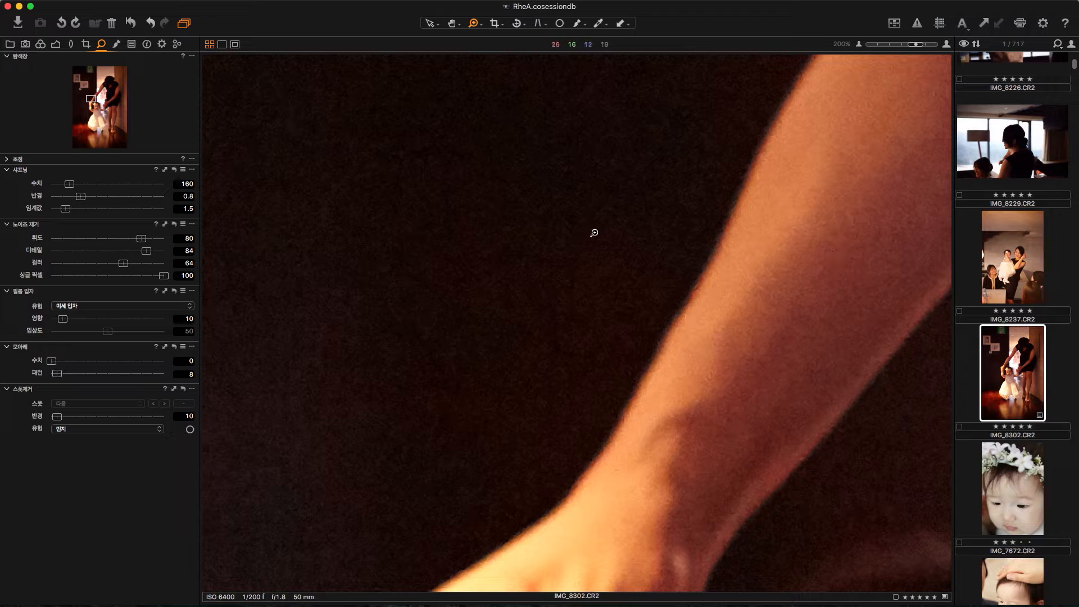
# Step: Create a new variant of IMG_8302.CR2 for comparison with the noise-reduced version
pyautogui.click(619, 242)
pyautogui.click(619, 241)
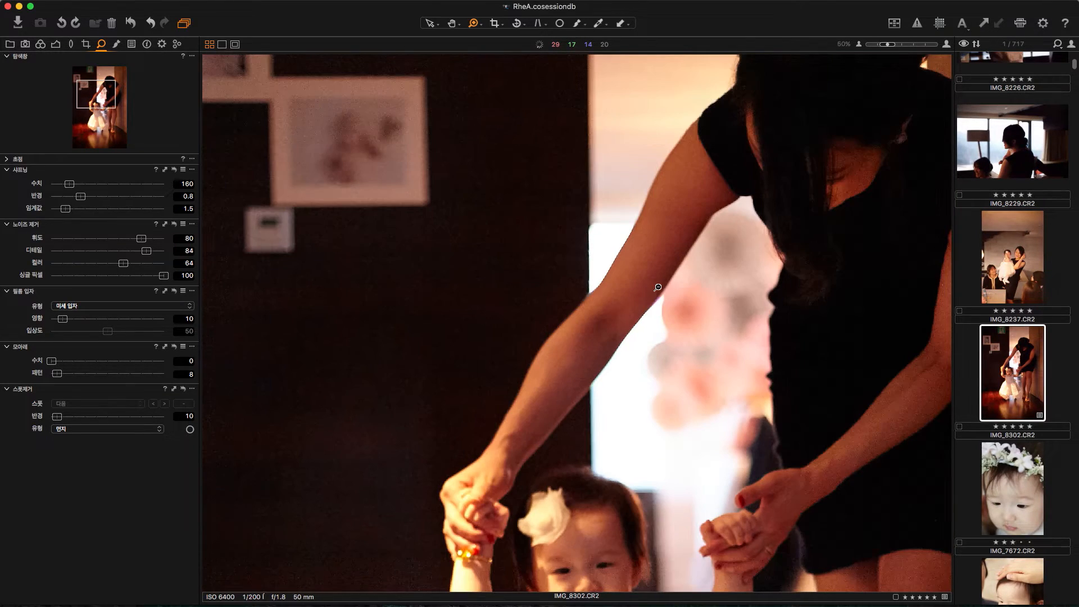
pyautogui.click(655, 288)
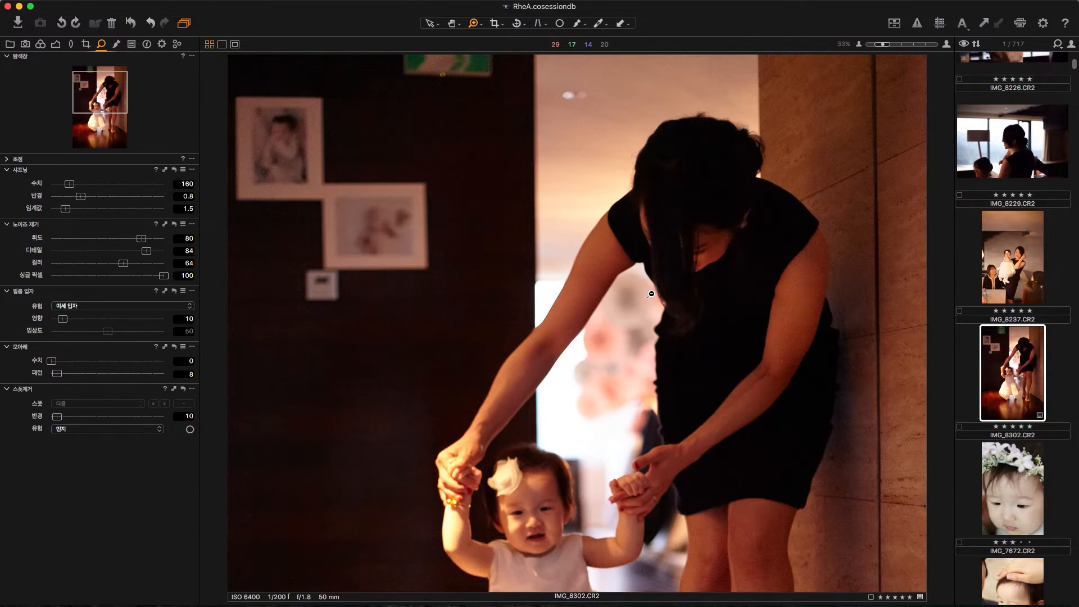
pyautogui.click(643, 299)
pyautogui.click(660, 379)
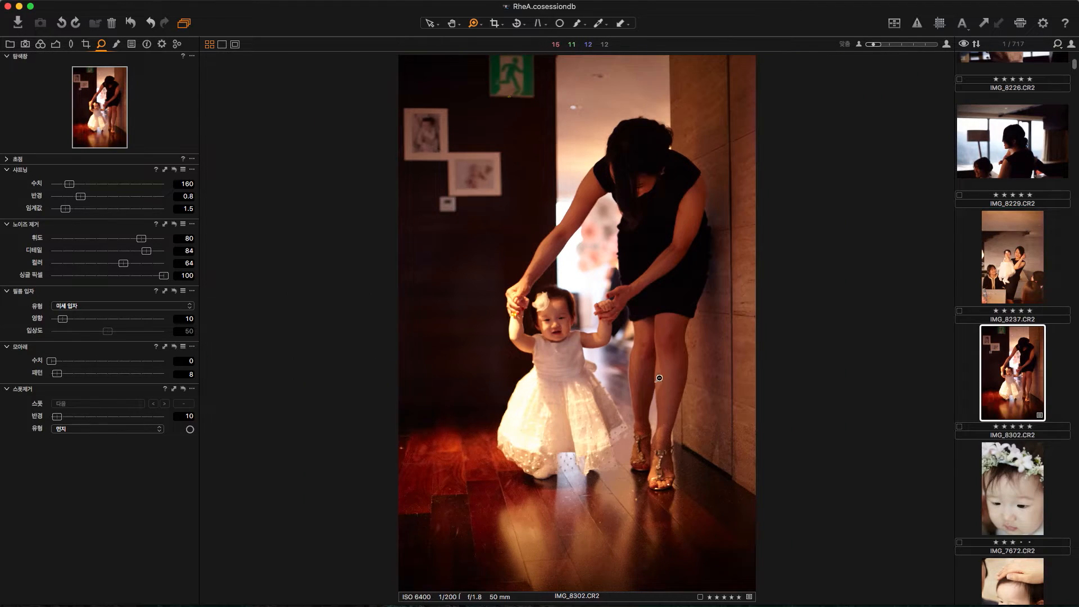
pyautogui.rightClick(1015, 397)
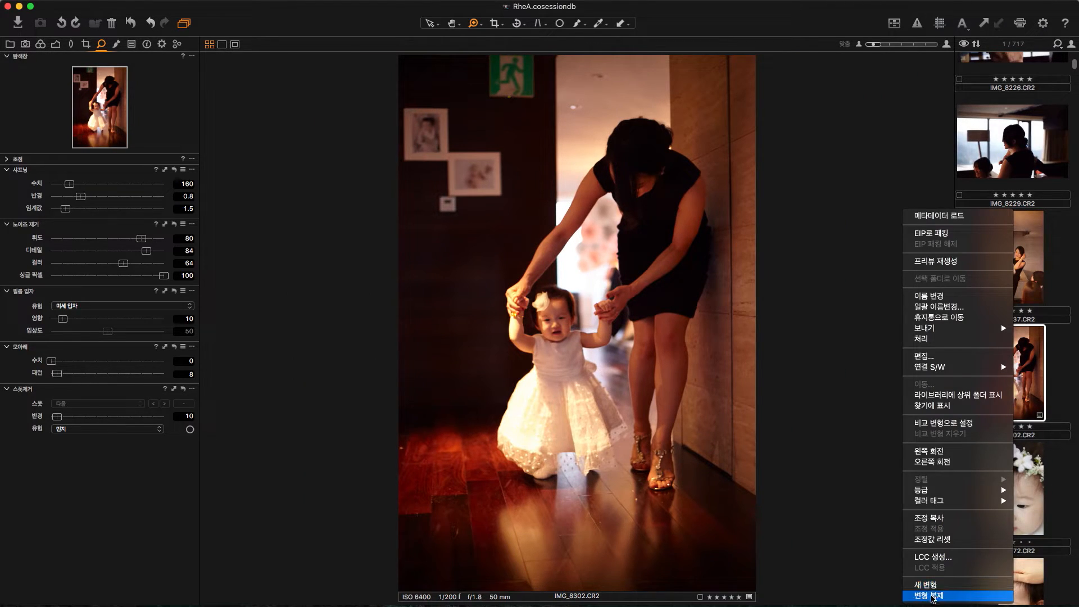
pyautogui.click(931, 586)
# Step: Compare the noise-reduced and default variants of IMG_8302.CR2 close up on the woman's arm, one at a time and side by side
pyautogui.moveTo(506, 236); pyautogui.dragTo(581, 307)
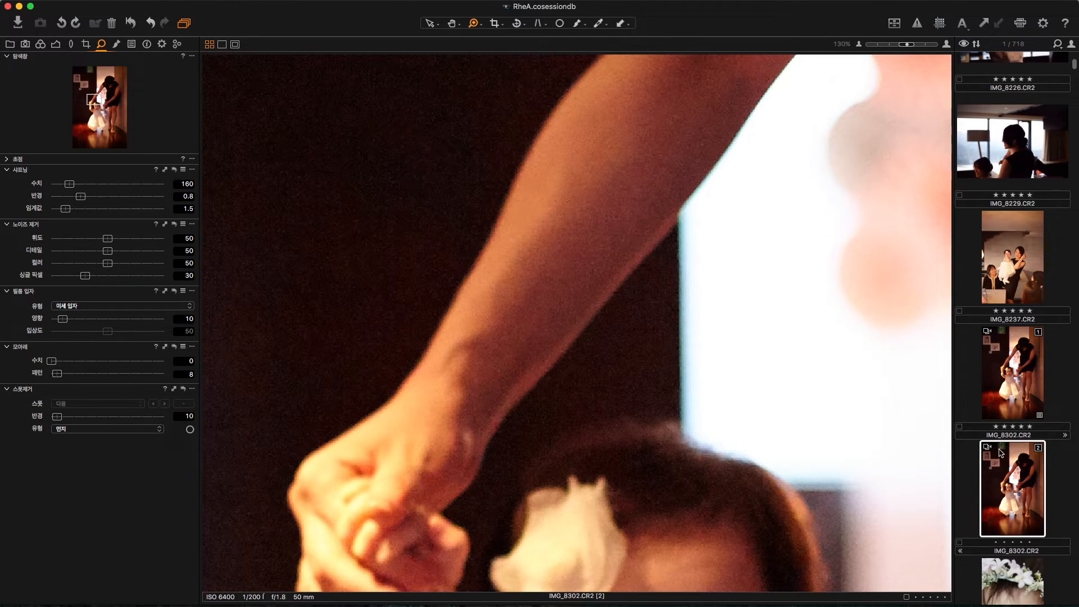
pyautogui.click(990, 393)
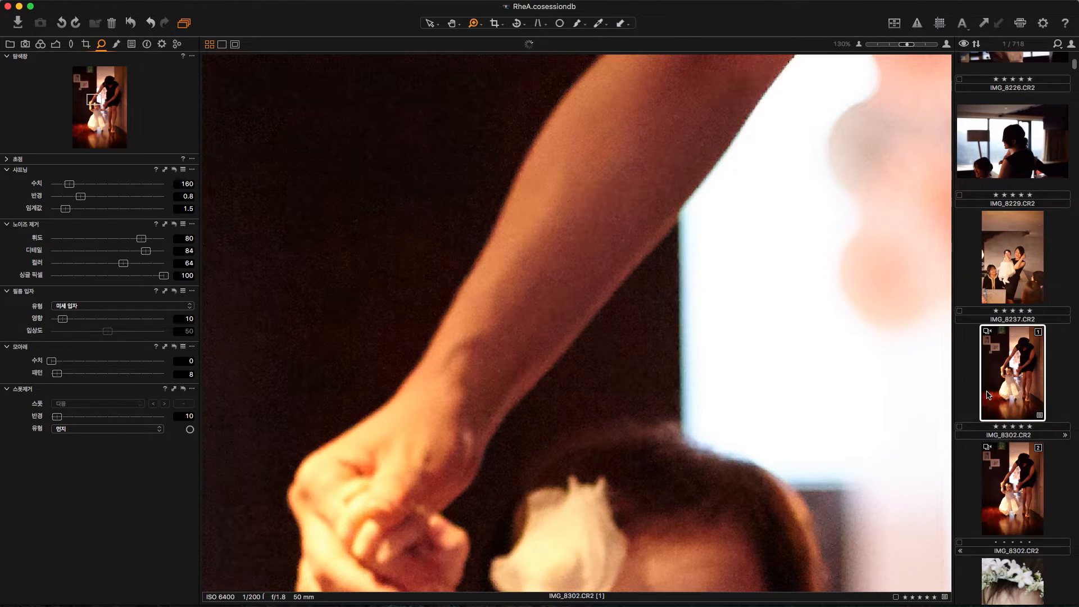
pyautogui.click(1015, 477)
pyautogui.click(1018, 403)
pyautogui.keyDown('super'); pyautogui.click(1012, 487); pyautogui.keyUp('super')
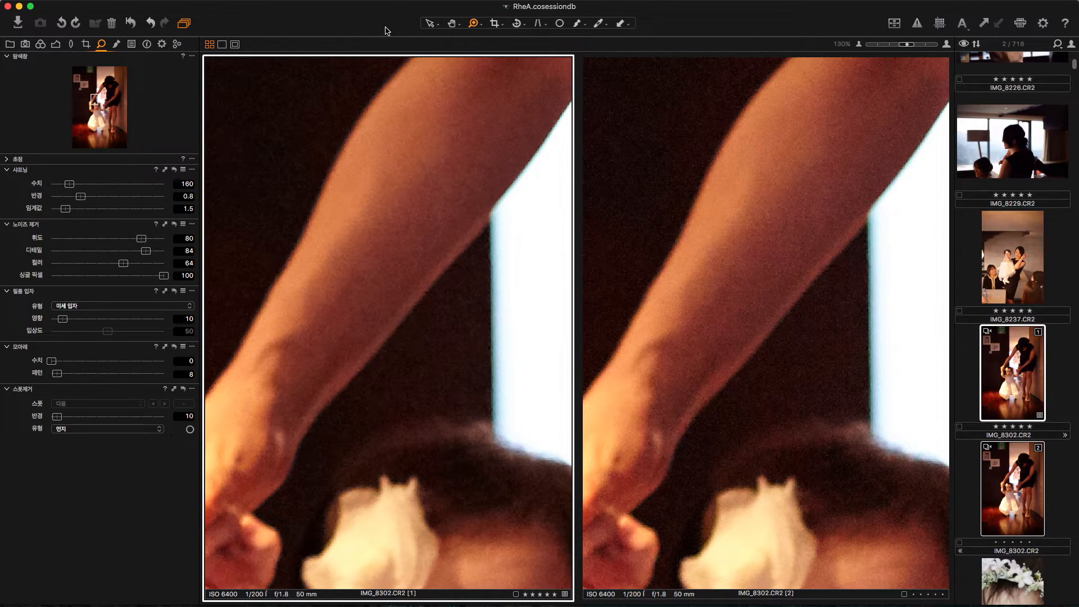
pyautogui.click(772, 267)
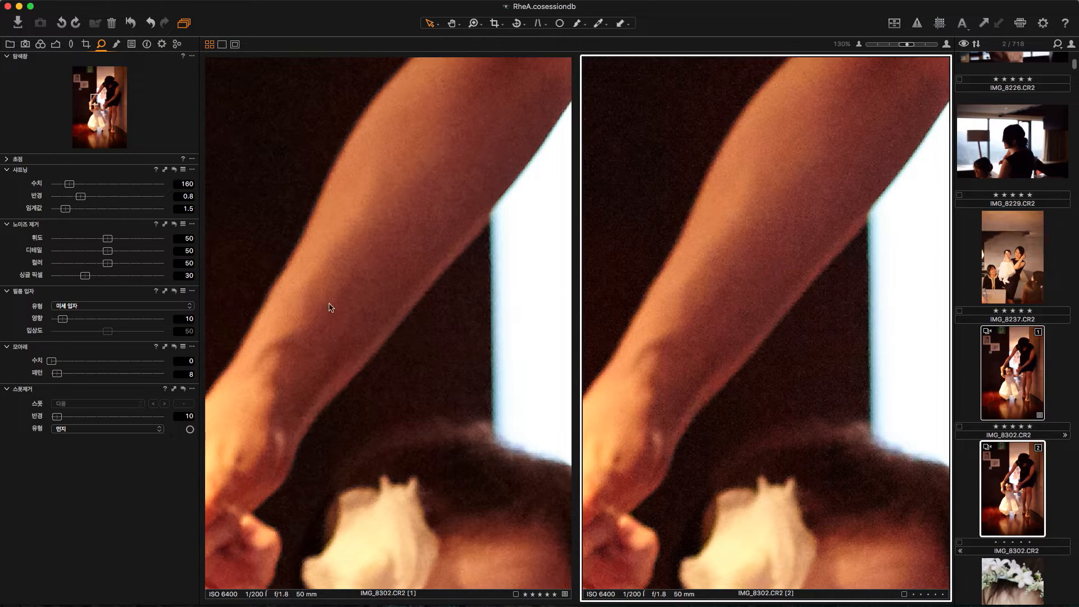
pyautogui.click(506, 278)
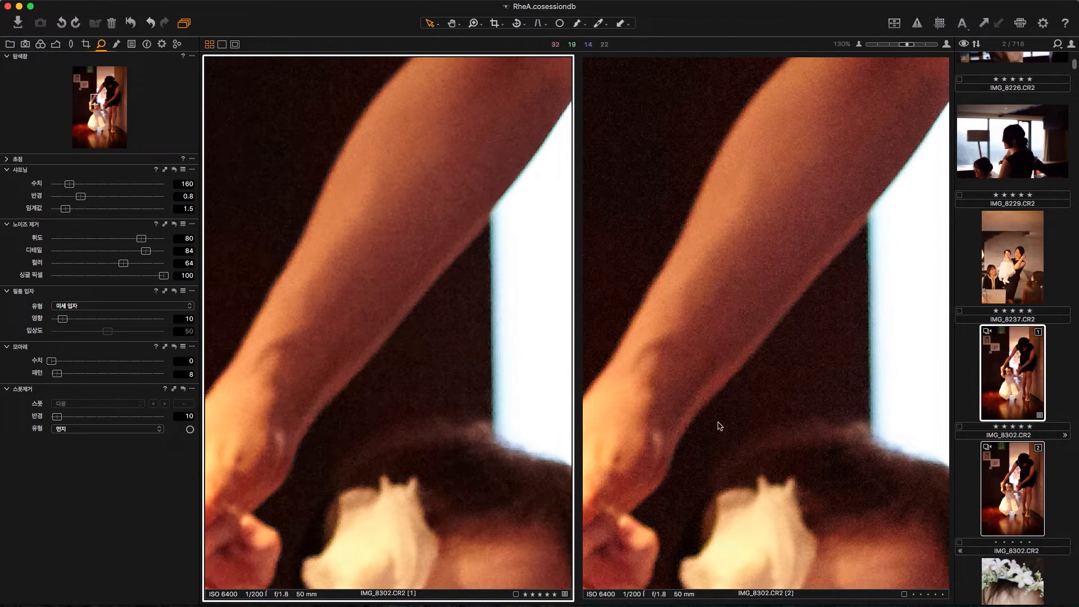
# Step: Set luminance, detail, color and single pixel noise reduction to 0 on the second variant of IMG_8302.CR2
pyautogui.click(750, 391)
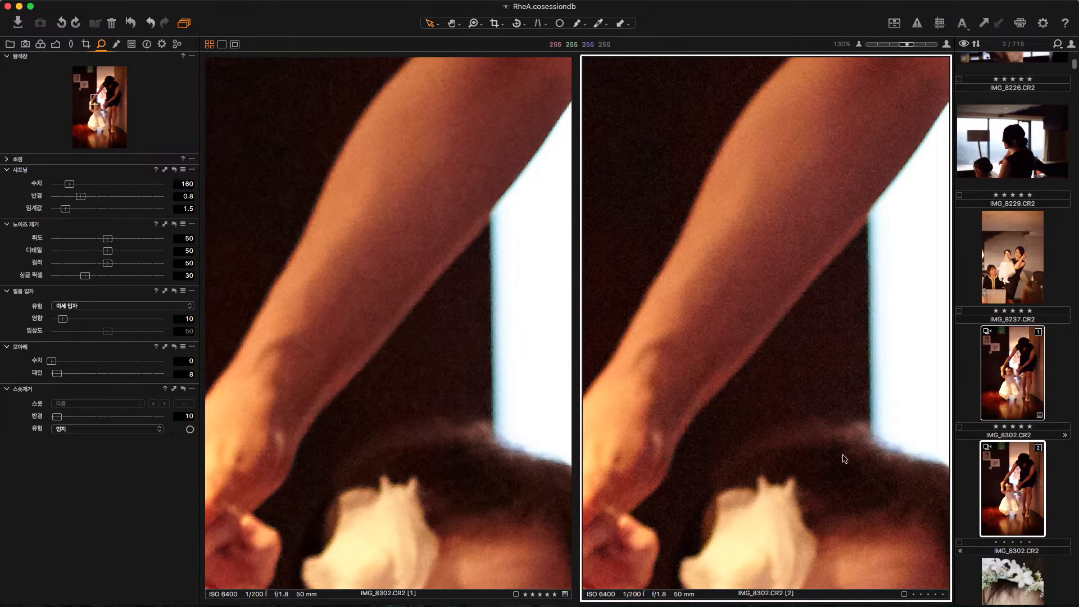
pyautogui.moveTo(110, 242); pyautogui.dragTo(23, 240)
pyautogui.moveTo(109, 251); pyautogui.dragTo(13, 258)
pyautogui.moveTo(110, 264); pyautogui.dragTo(7, 263)
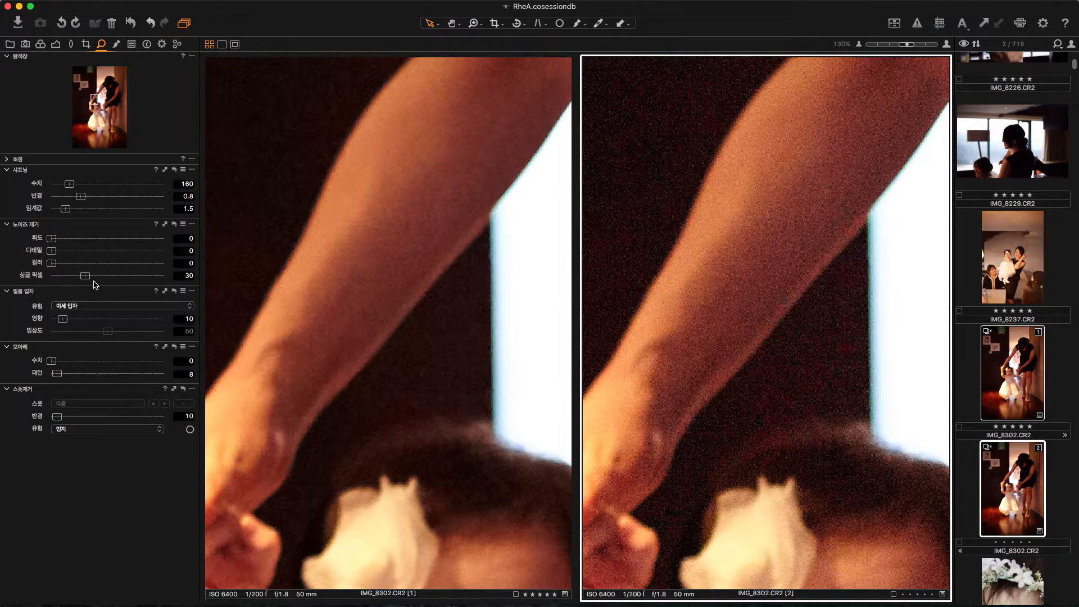
pyautogui.moveTo(87, 277); pyautogui.dragTo(7, 277)
# Step: Return to the first variant of IMG_8302.CR2 in full view and add a new local adjustment layer
pyautogui.click(972, 404)
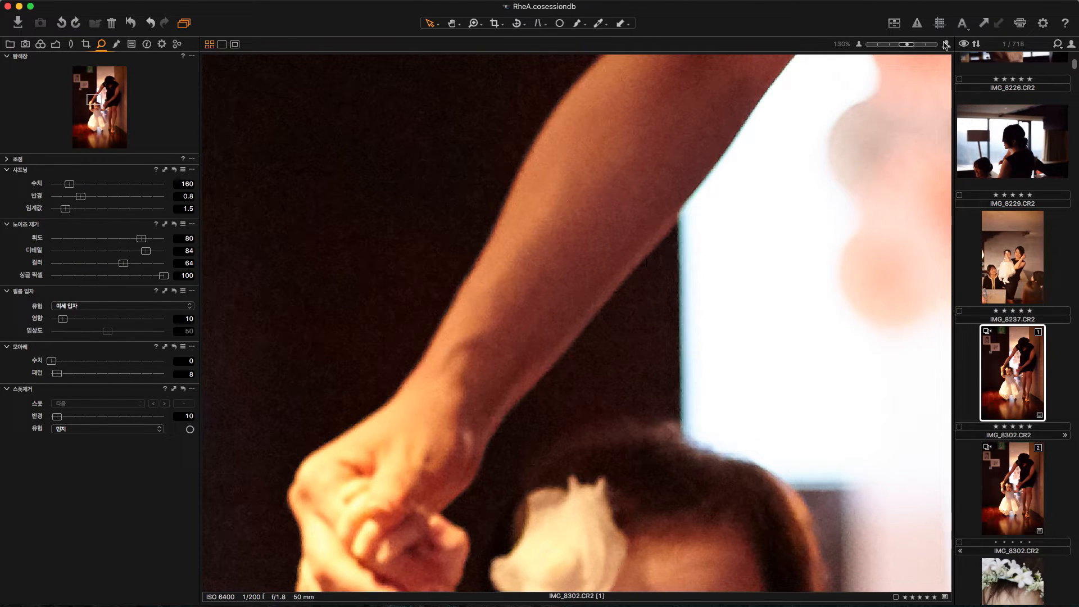
pyautogui.click(454, 26)
pyautogui.doubleClick(601, 257)
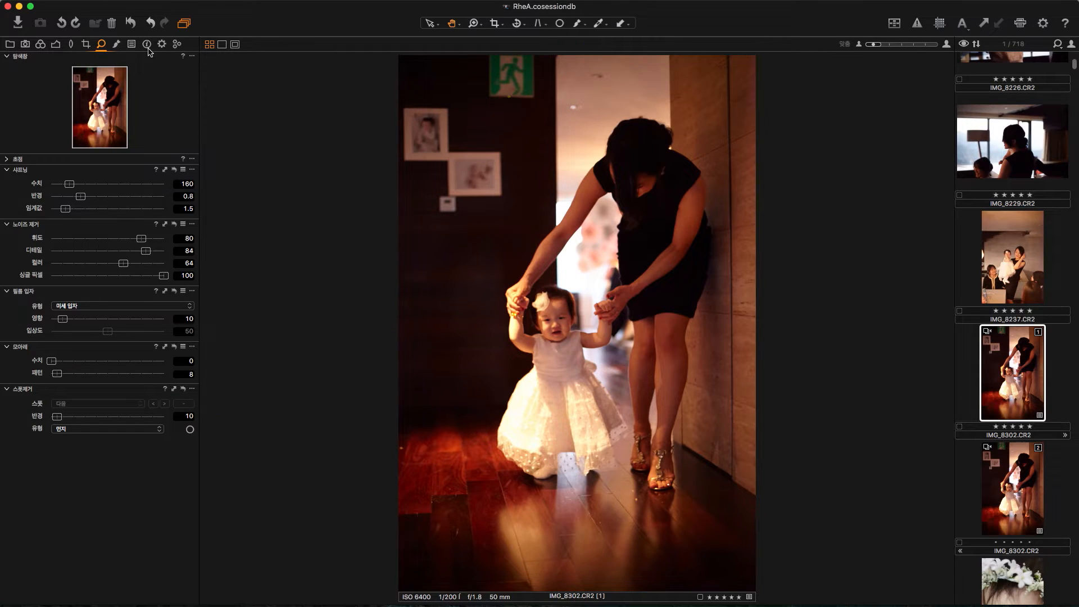
pyautogui.click(116, 44)
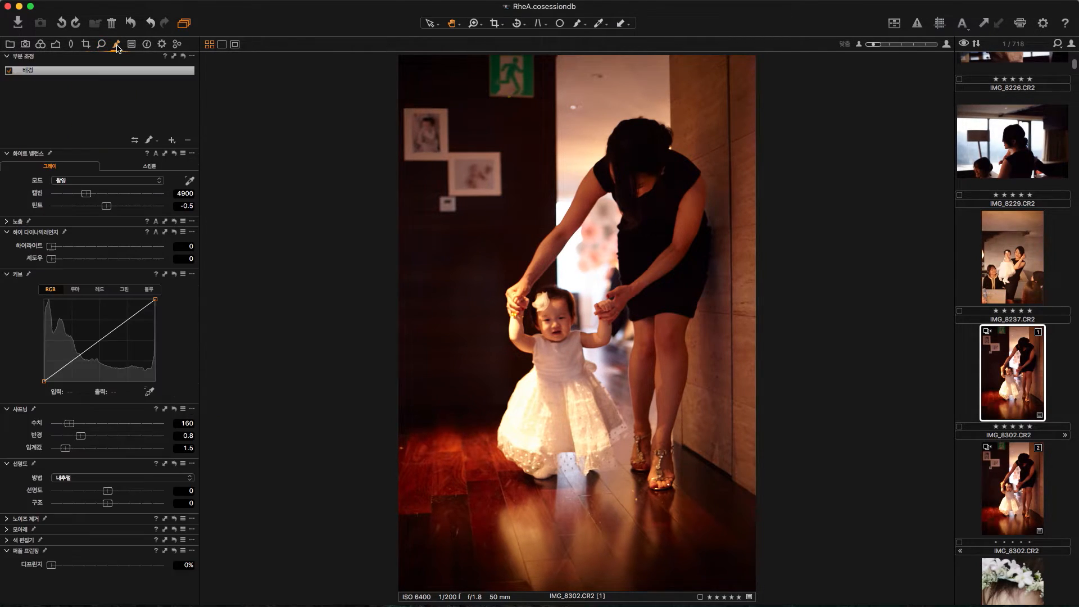
pyautogui.click(172, 140)
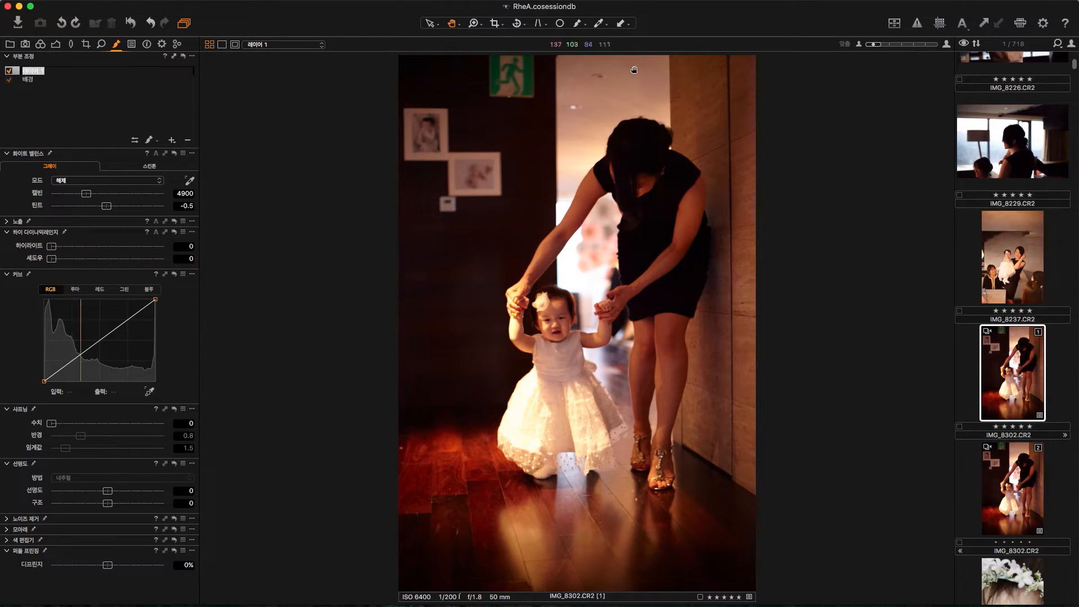
# Step: Choose the mask brush, get close to the green exit sign and set the brush size to 79
pyautogui.click(578, 26)
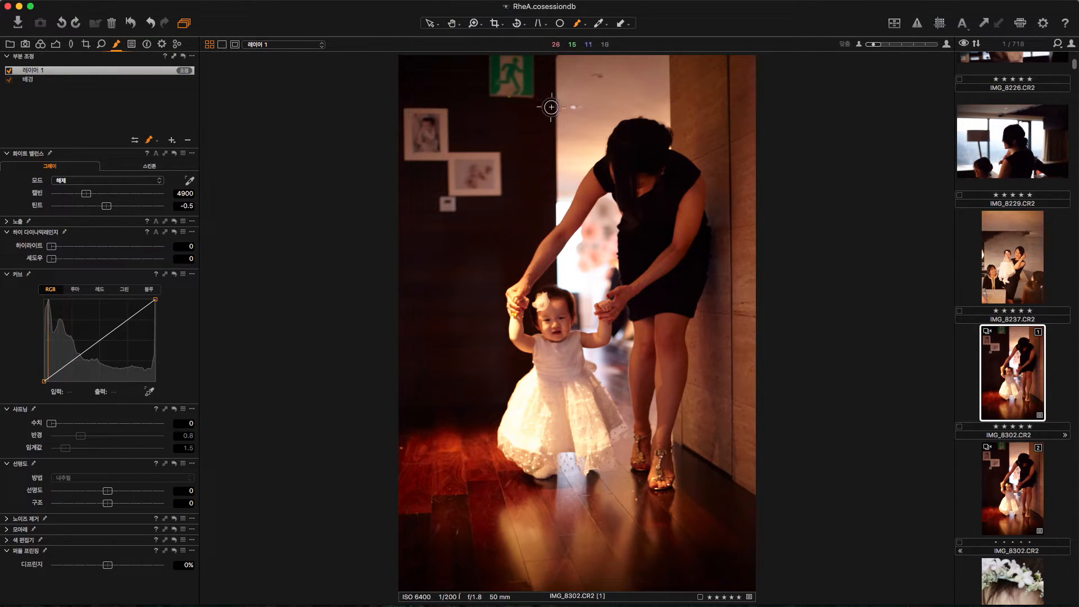
pyautogui.press('z')
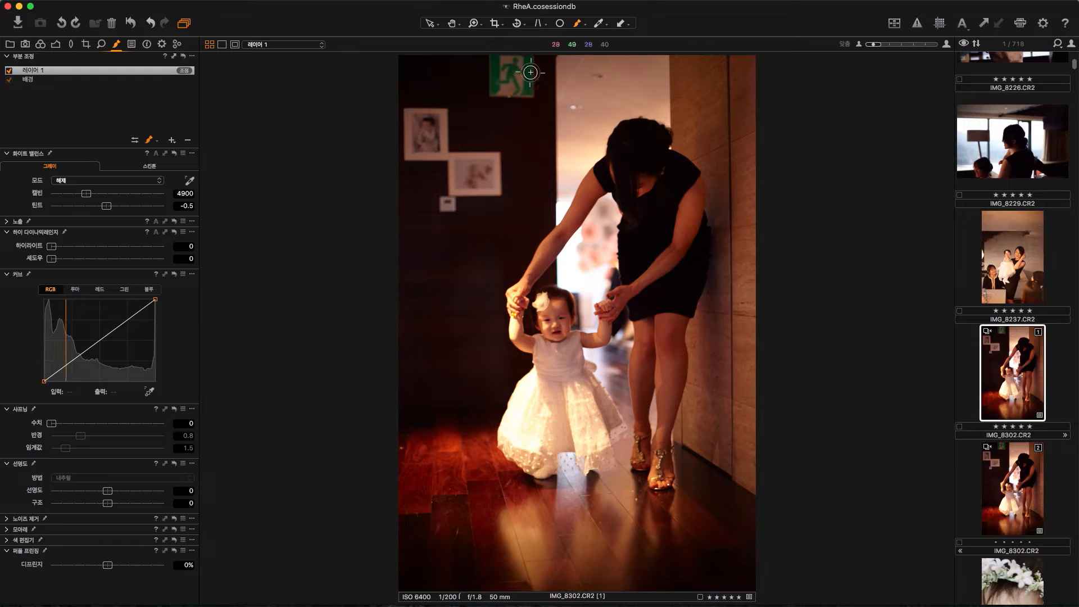
pyautogui.moveTo(470, 118); pyautogui.dragTo(559, 52)
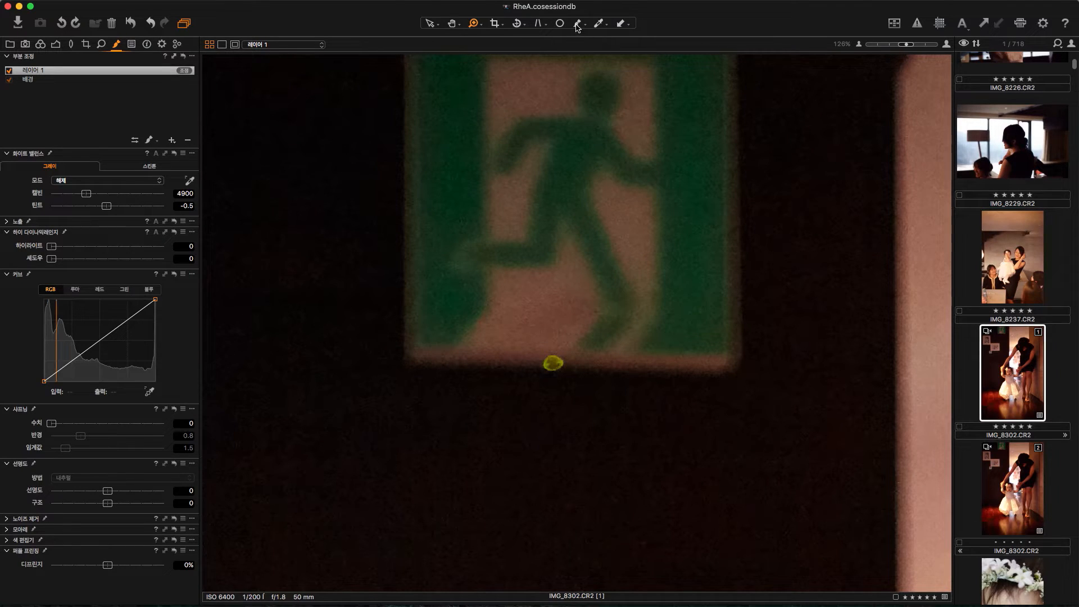
pyautogui.rightClick(534, 220)
pyautogui.moveTo(565, 215); pyautogui.dragTo(558, 214)
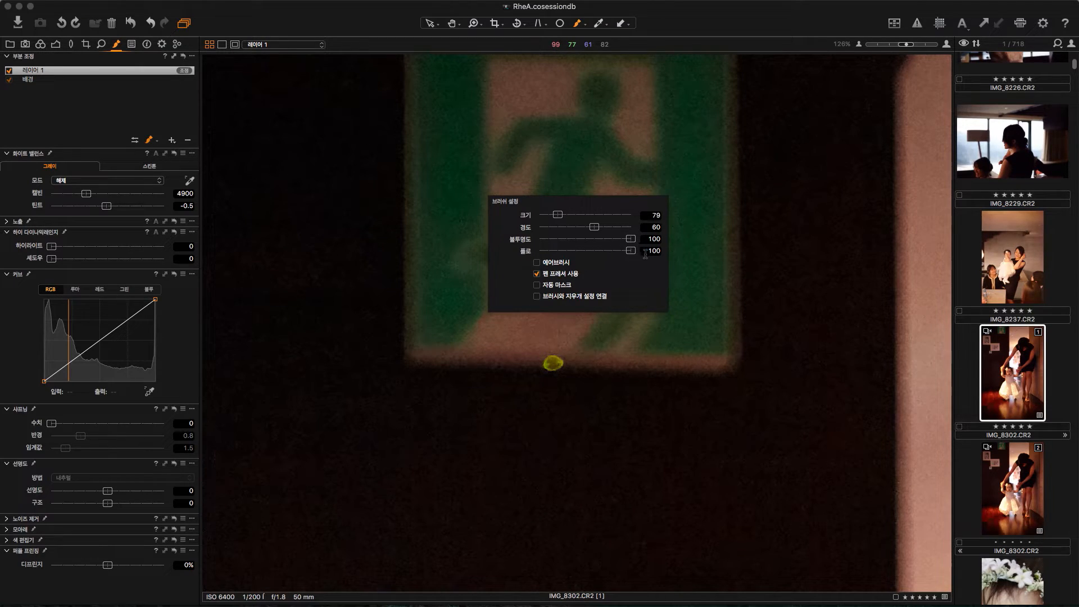
pyautogui.moveTo(558, 215); pyautogui.dragTo(594, 228)
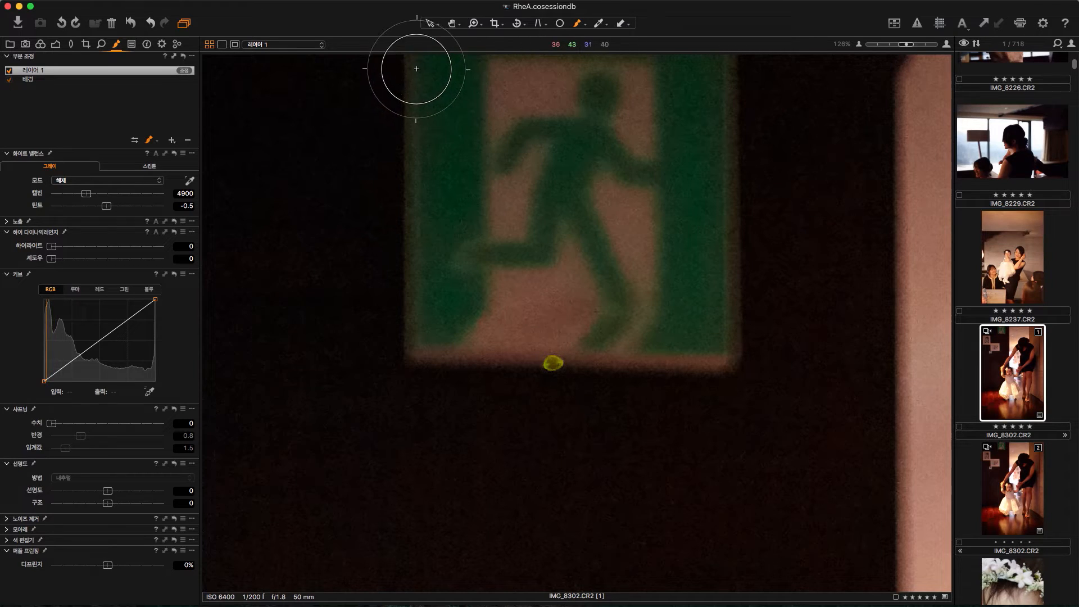
# Step: Paint a closed mask outline around the exit sign on the new layer and fill its interior with Fill Mask
pyautogui.moveTo(422, 65)
pyautogui.mouseDown()
pyautogui.moveTo(418, 359)
pyautogui.moveTo(731, 356)
pyautogui.moveTo(715, 57)
pyautogui.moveTo(448, 53)
pyautogui.mouseUp()
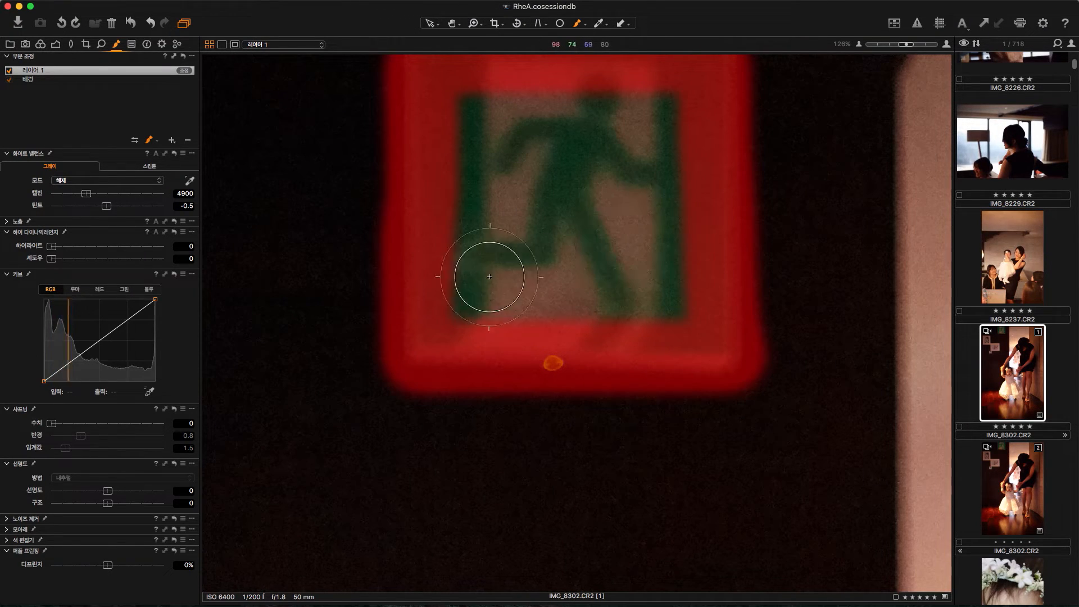
pyautogui.moveTo(474, 152)
pyautogui.mouseDown()
pyautogui.moveTo(514, 98)
pyautogui.moveTo(458, 180)
pyautogui.moveTo(506, 72)
pyautogui.moveTo(498, 96)
pyautogui.moveTo(545, 165)
pyautogui.mouseUp()
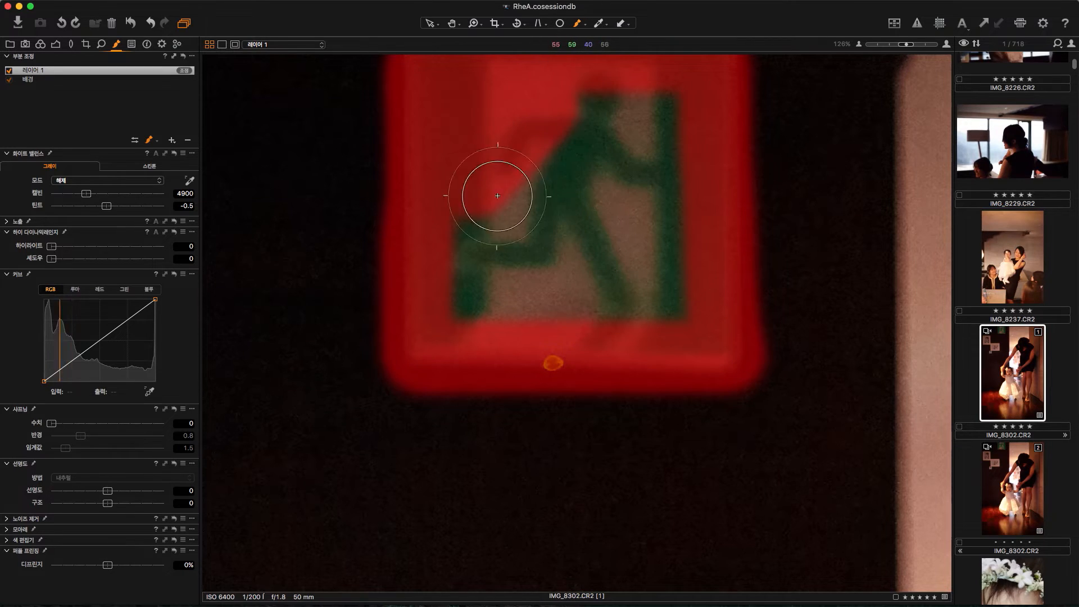
pyautogui.rightClick(108, 75)
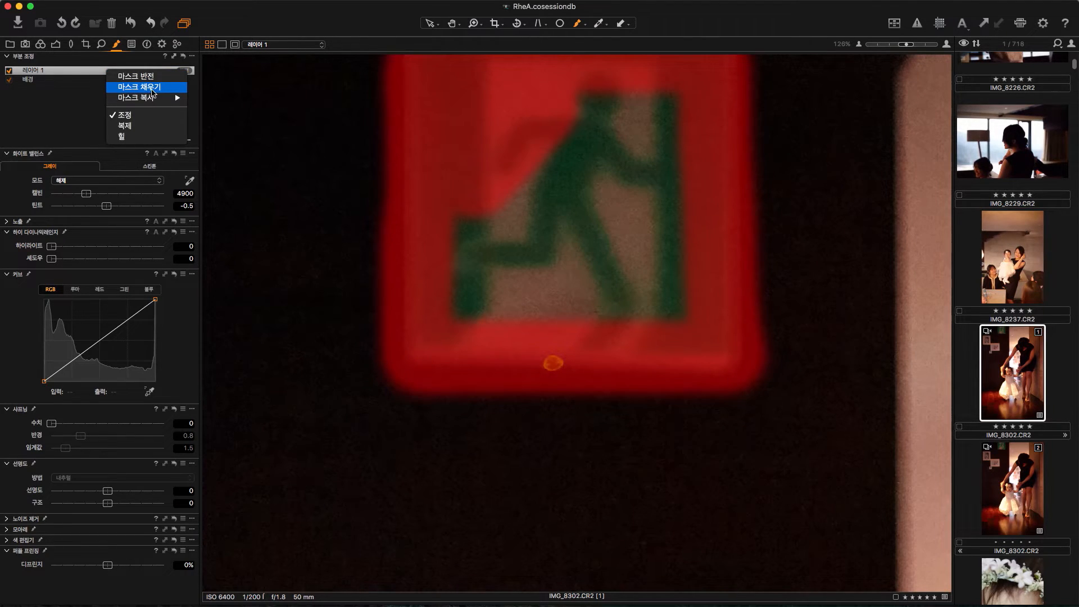
pyautogui.click(152, 90)
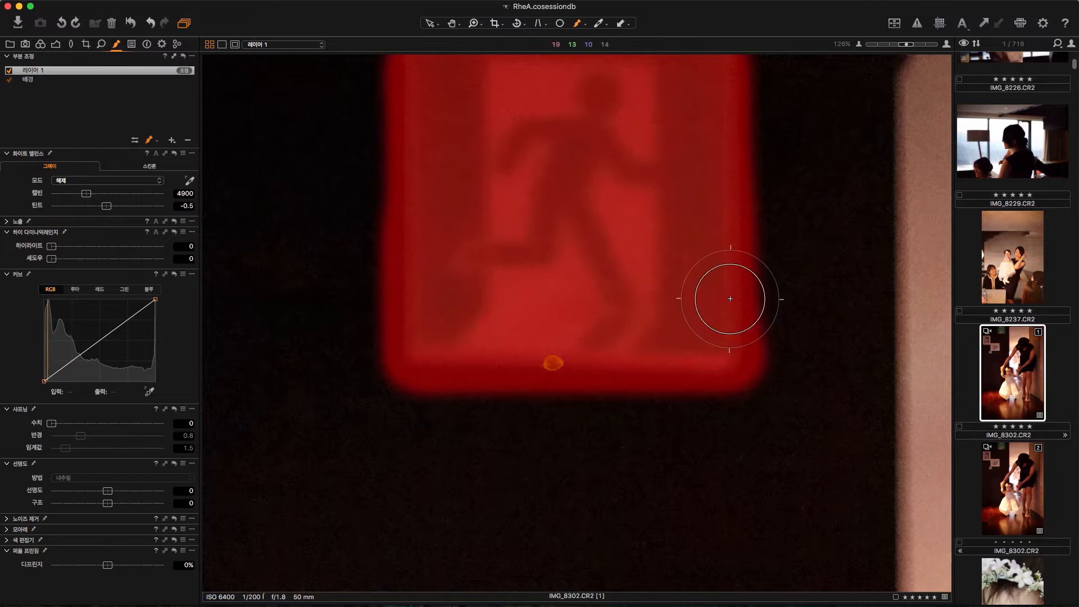
# Step: Change the masked layer's type to Clone and place its source point on the dark wall beside the exit sign
pyautogui.moveTo(482, 197); pyautogui.dragTo(650, 197)
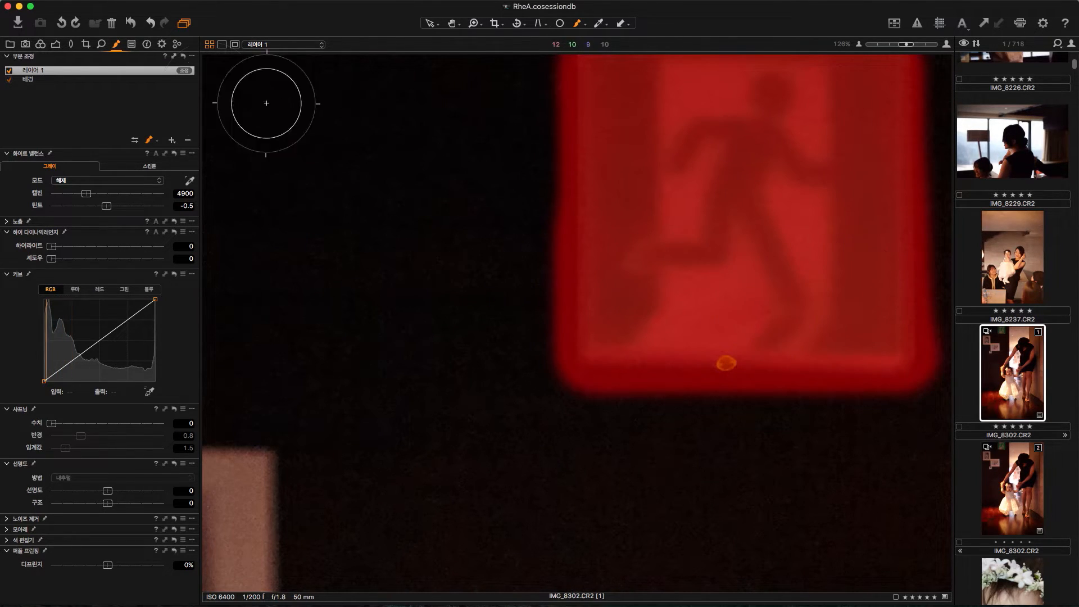
pyautogui.rightClick(101, 73)
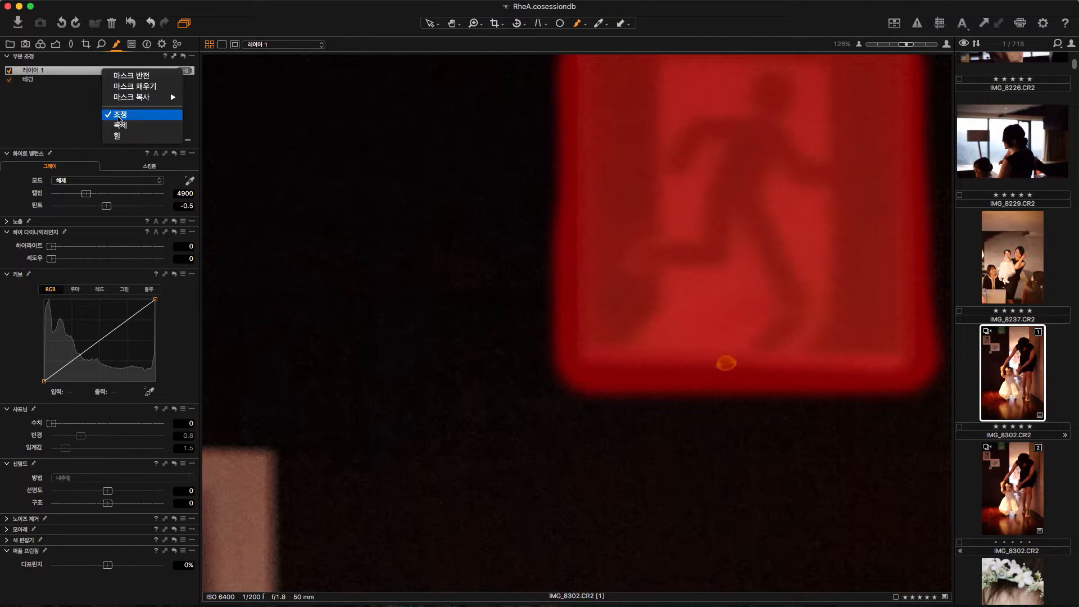
pyautogui.click(120, 127)
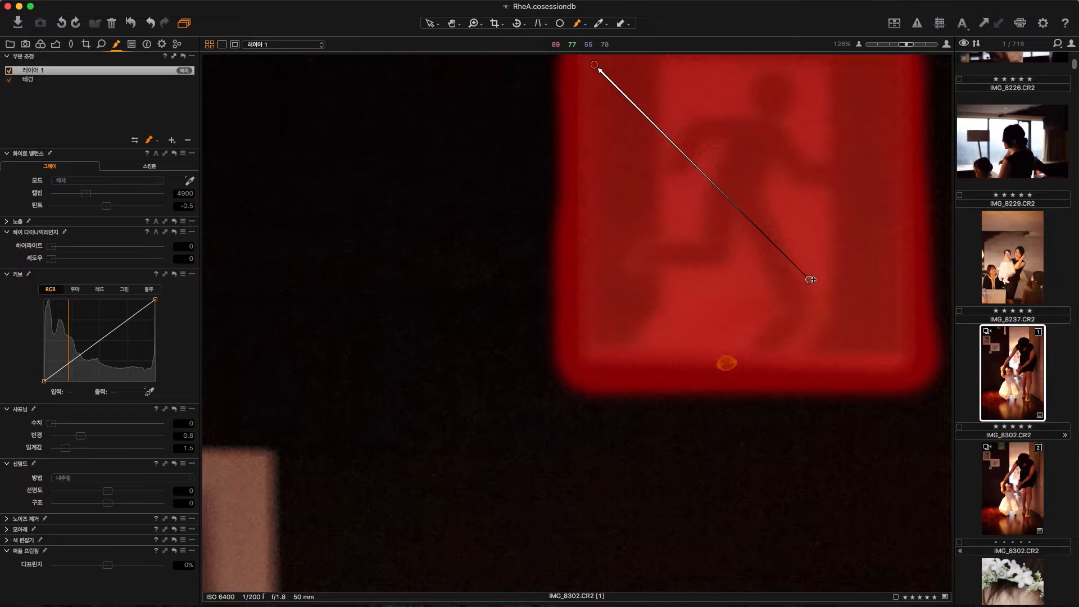
pyautogui.moveTo(808, 279)
pyautogui.mouseDown()
pyautogui.moveTo(557, 313)
pyautogui.moveTo(272, 127)
pyautogui.moveTo(246, 50)
pyautogui.moveTo(212, 63)
pyautogui.mouseUp()
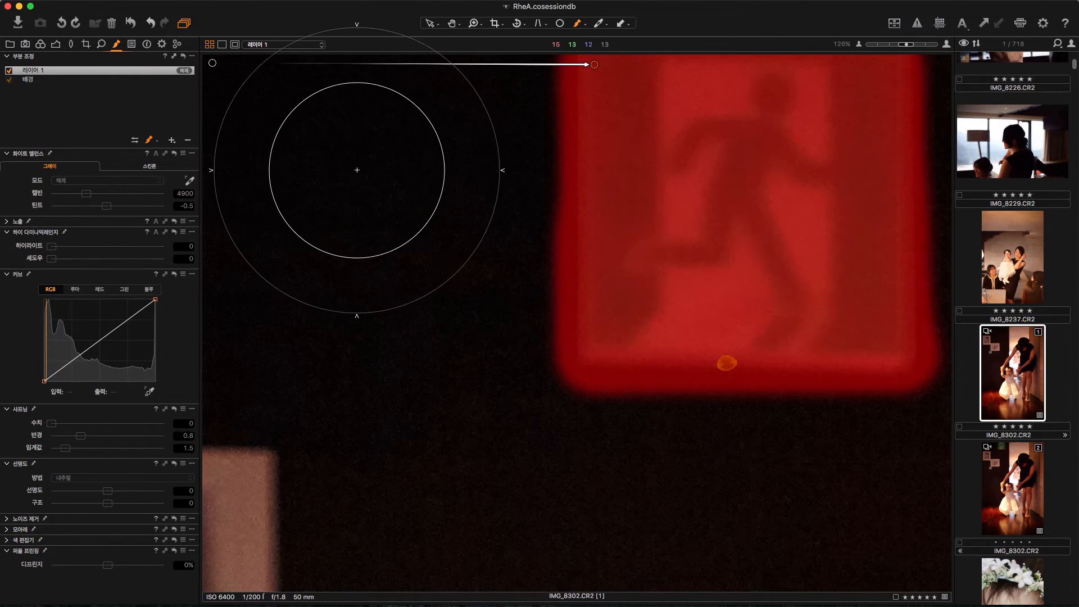
# Step: Examine the cloned exit sign area at a wider view by switching between the clone layer and the background layer
pyautogui.press('z')
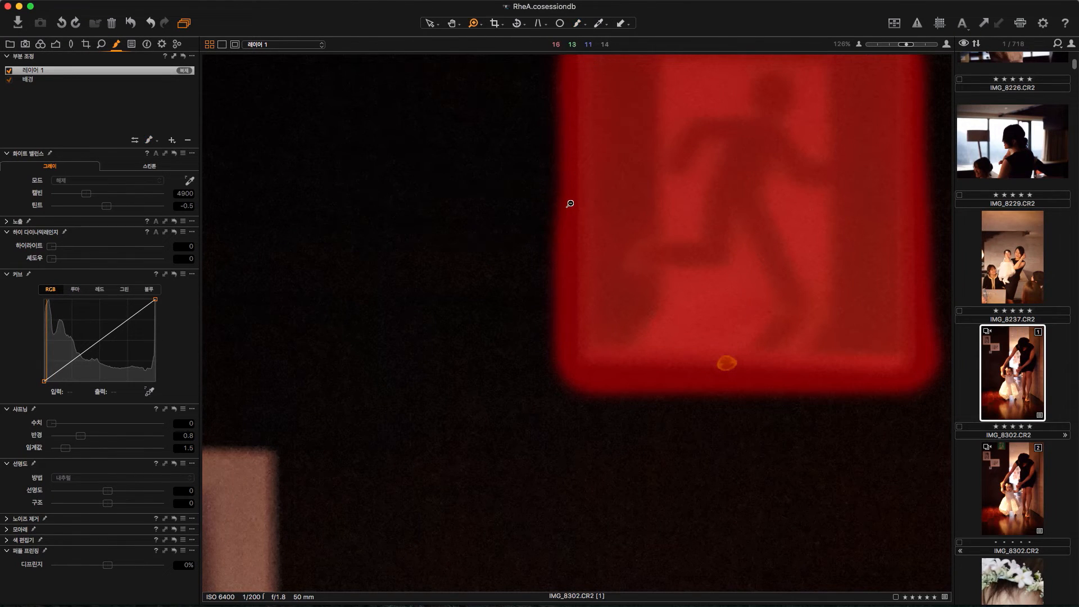
pyautogui.keyDown('alt'); pyautogui.click(568, 204); pyautogui.keyUp('alt')
pyautogui.keyDown('alt'); pyautogui.click(565, 208); pyautogui.keyUp('alt')
pyautogui.click(47, 72)
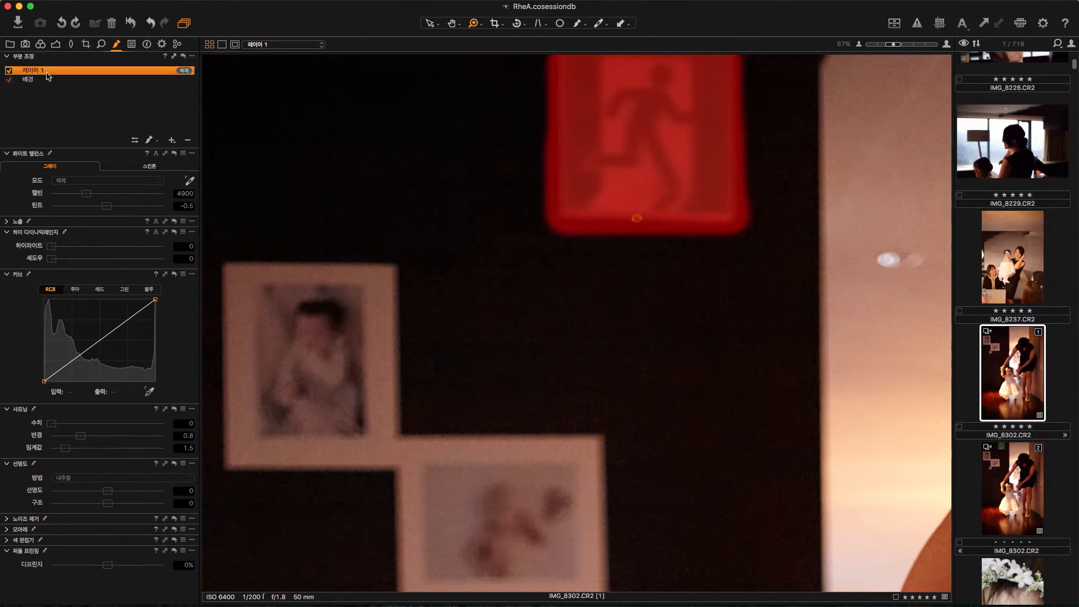
pyautogui.click(578, 24)
pyautogui.click(33, 82)
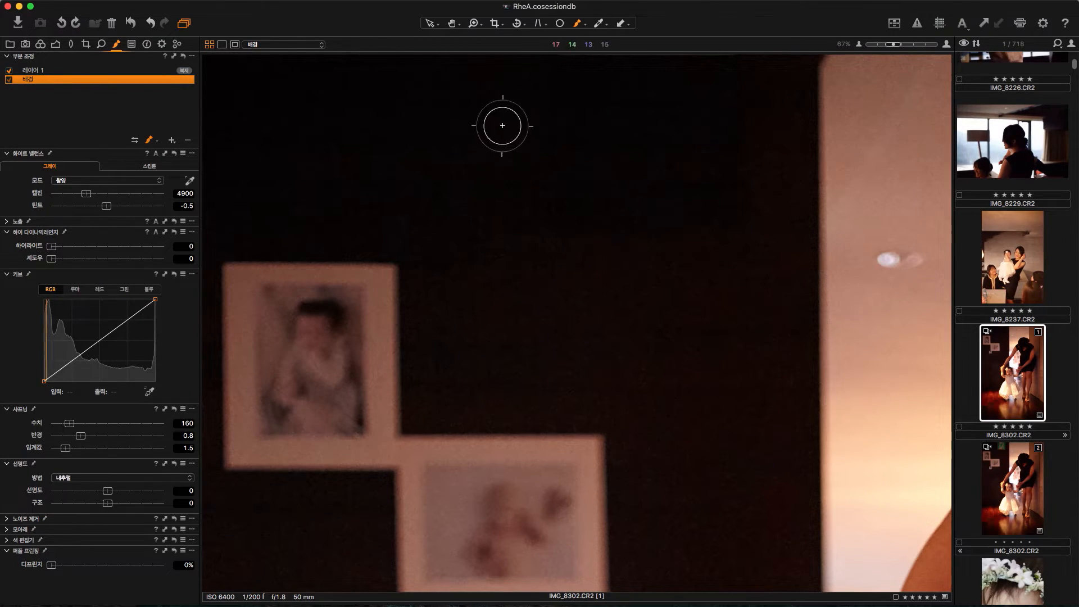
pyautogui.click(36, 71)
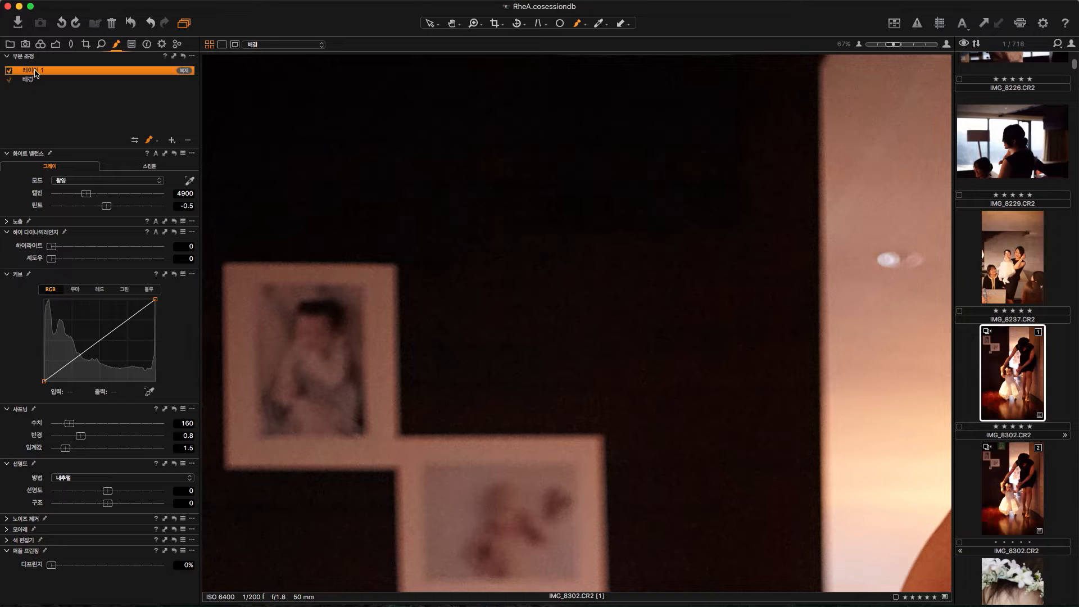
pyautogui.click(35, 81)
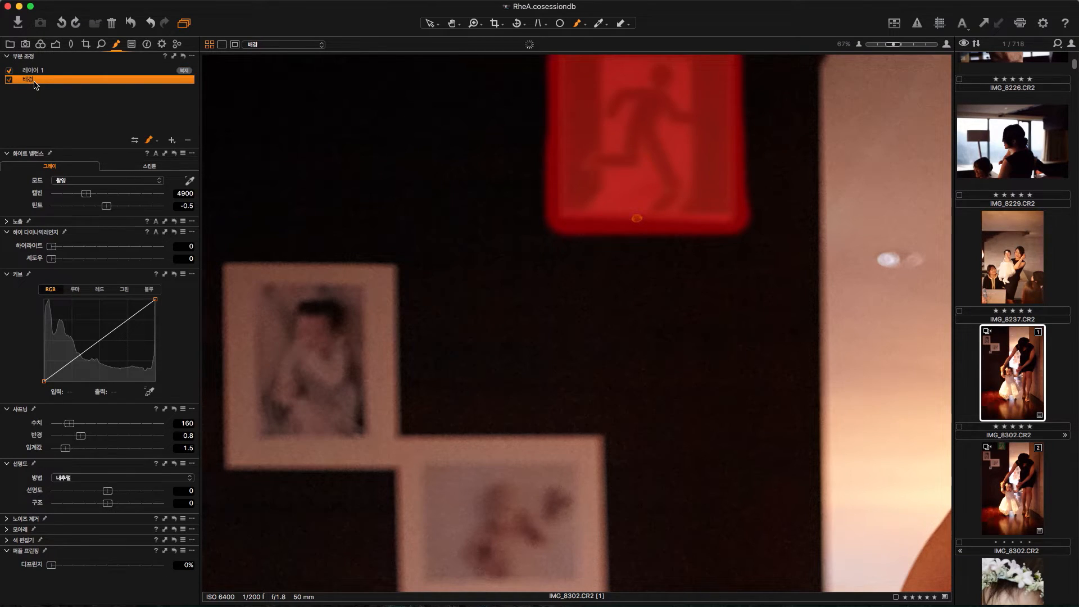
pyautogui.click(38, 72)
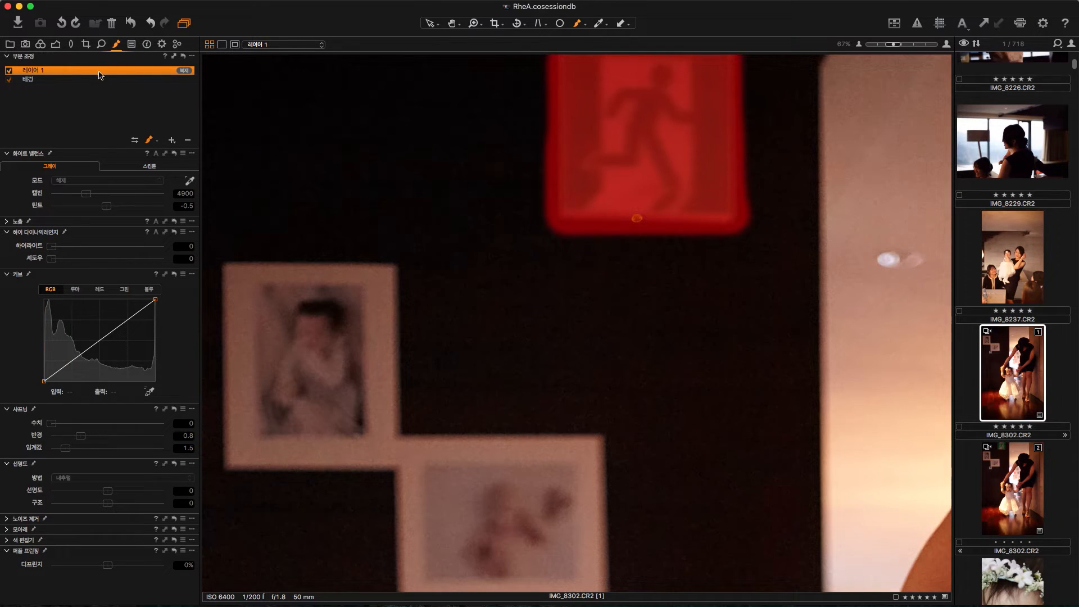
pyautogui.click(29, 81)
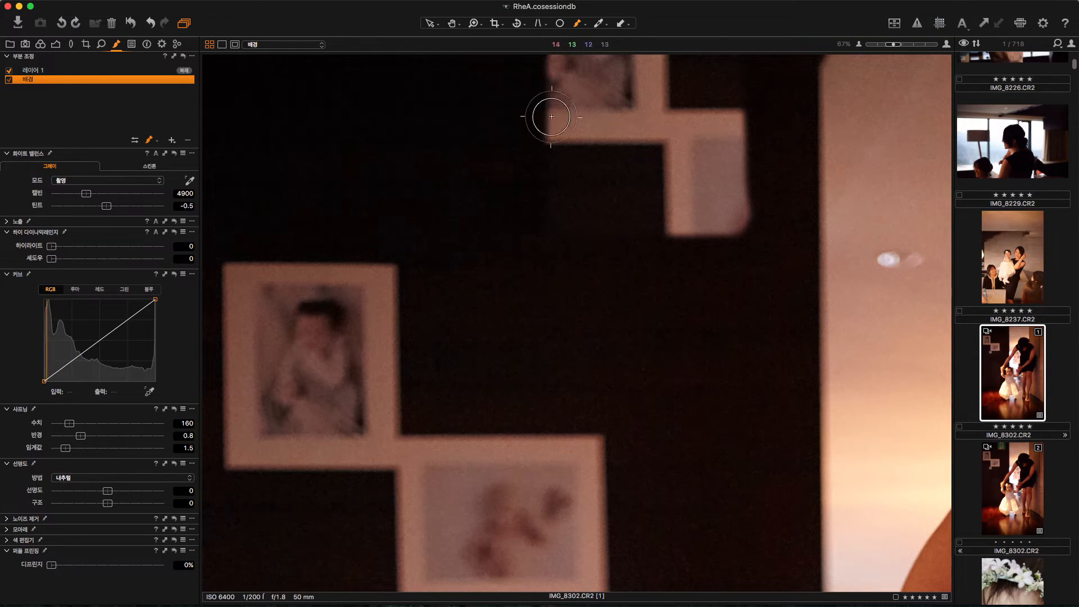
# Step: Move the clone source from the picture frame to the dark wall and check the whole photo on the background layer
pyautogui.click(81, 70)
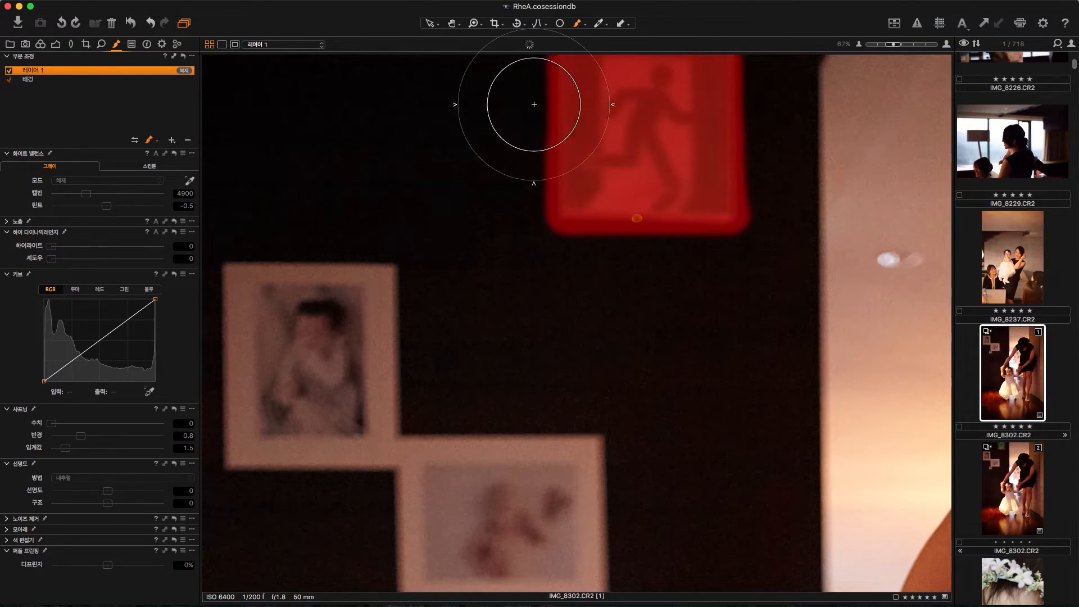
pyautogui.moveTo(296, 386)
pyautogui.mouseDown()
pyautogui.moveTo(283, 267)
pyautogui.moveTo(323, 77)
pyautogui.moveTo(316, 61)
pyautogui.mouseUp()
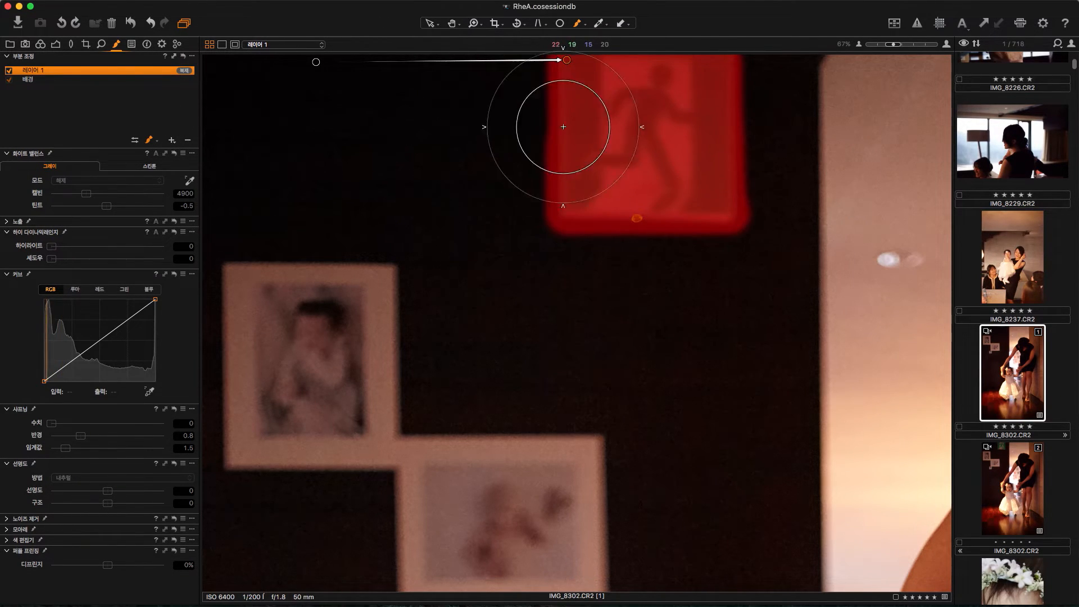
pyautogui.doubleClick(31, 72)
pyautogui.click(32, 80)
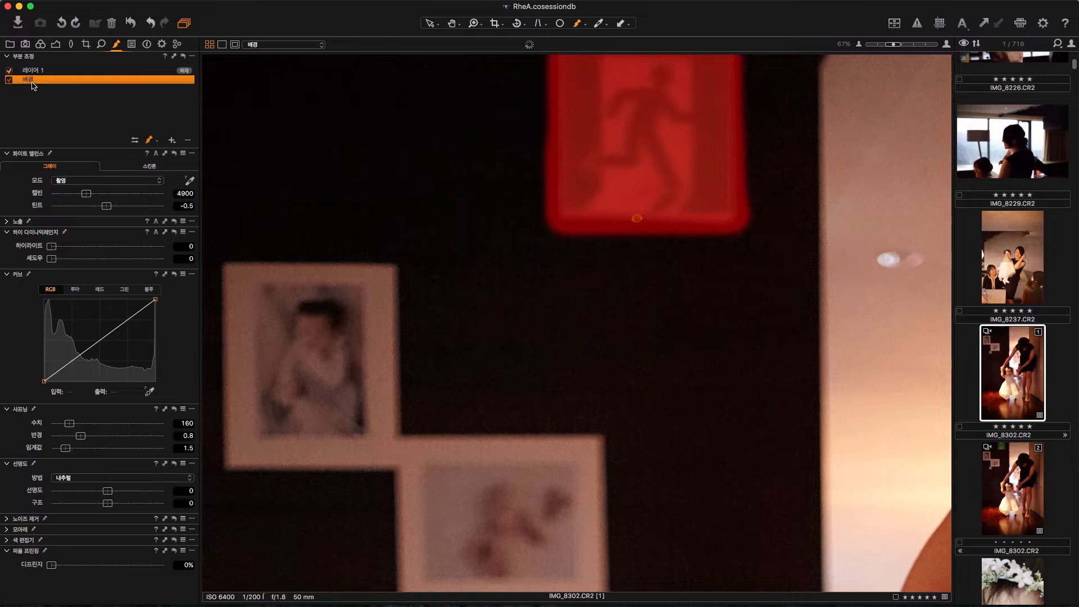
pyautogui.doubleClick(772, 266)
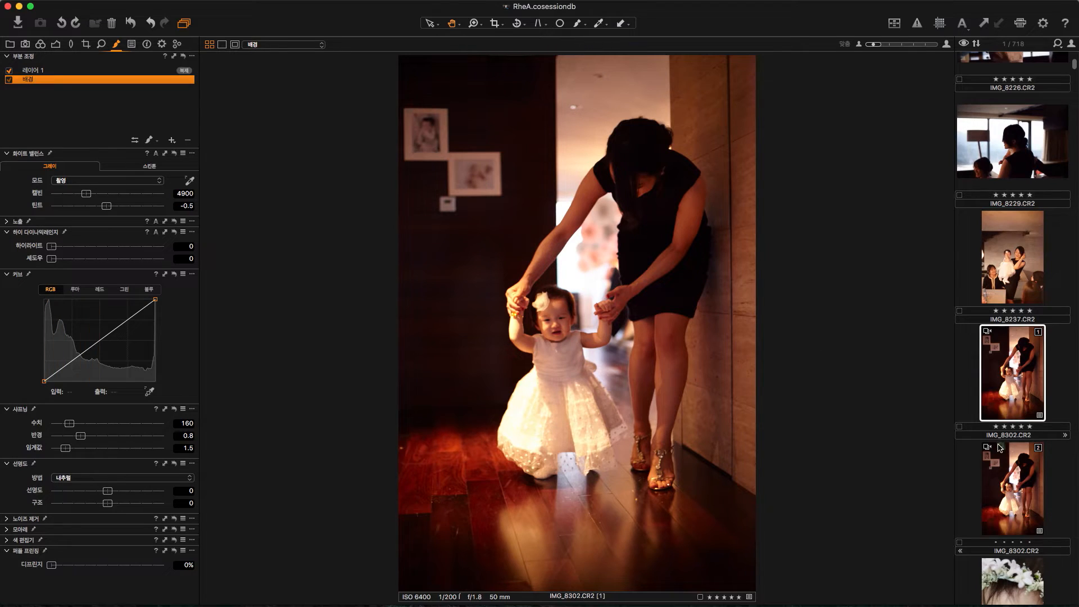
# Step: Assign the Canon EOS 1D Portrait ICC profile to the first IMG_8302.CR2 variant and compare it side by side with the second variant
pyautogui.click(40, 45)
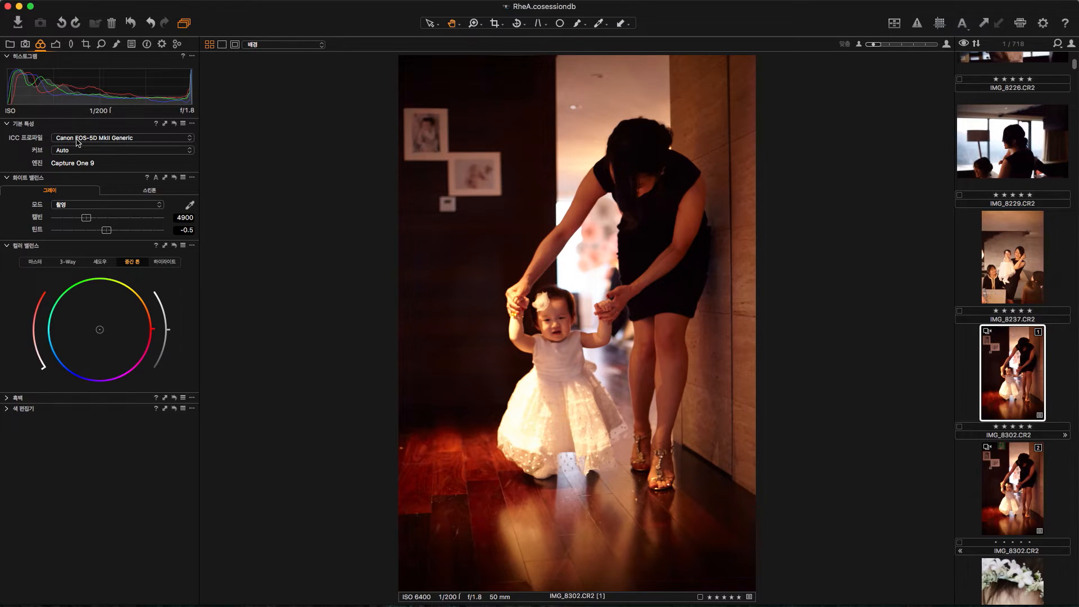
pyautogui.click(100, 138)
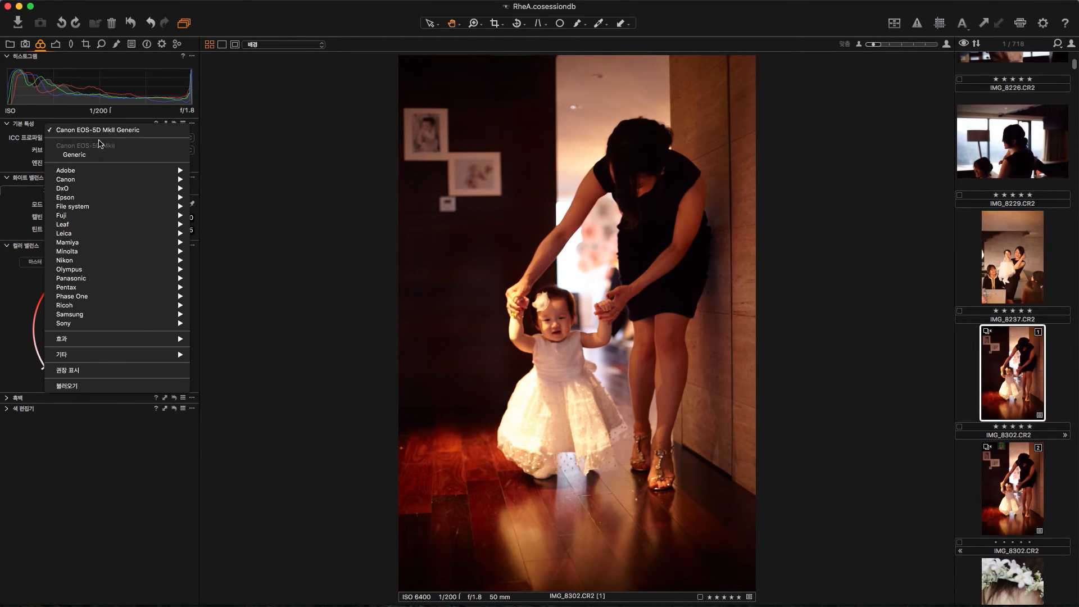
pyautogui.moveTo(104, 181)
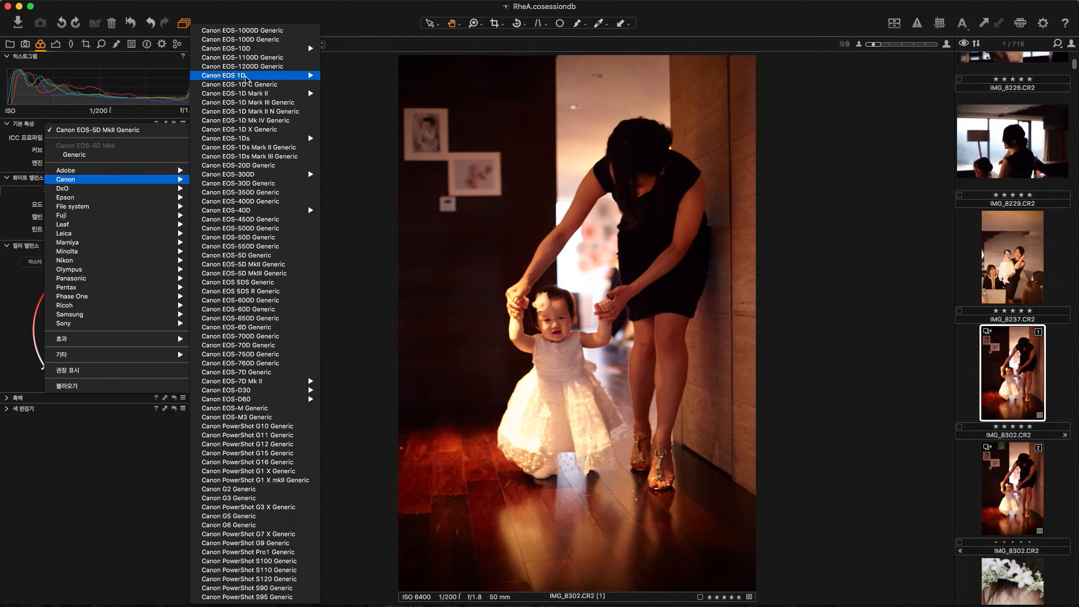
pyautogui.moveTo(247, 79)
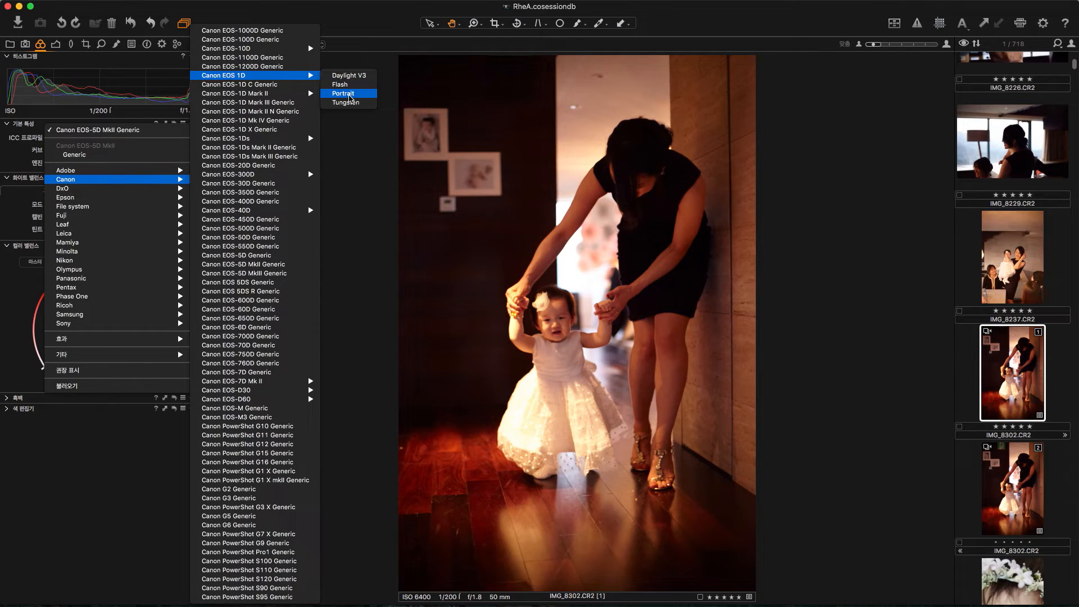
pyautogui.click(349, 97)
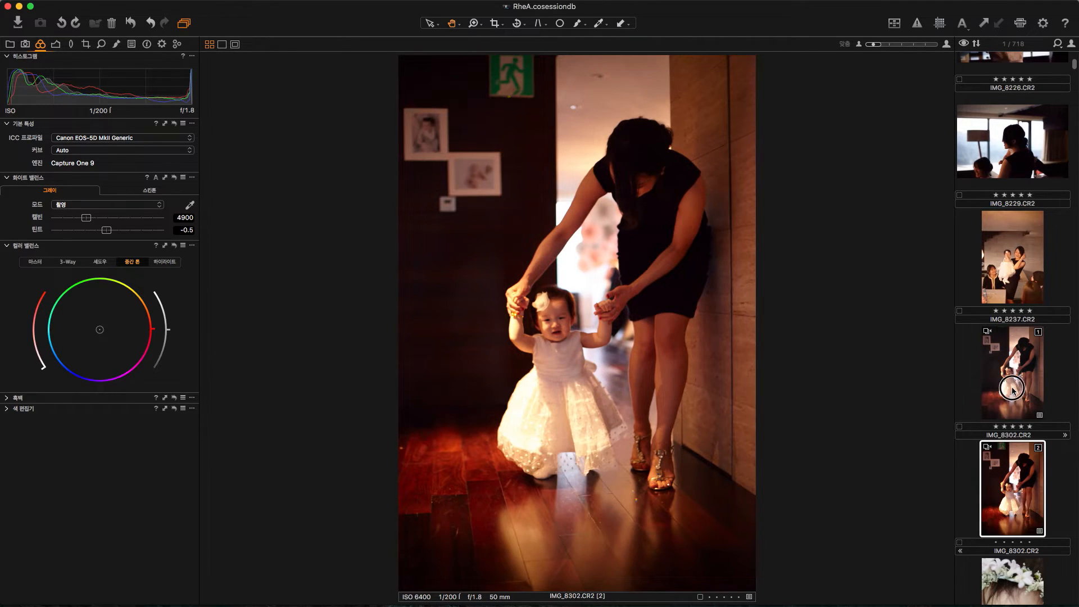
pyautogui.keyDown('super'); pyautogui.click(1014, 484); pyautogui.keyUp('super')
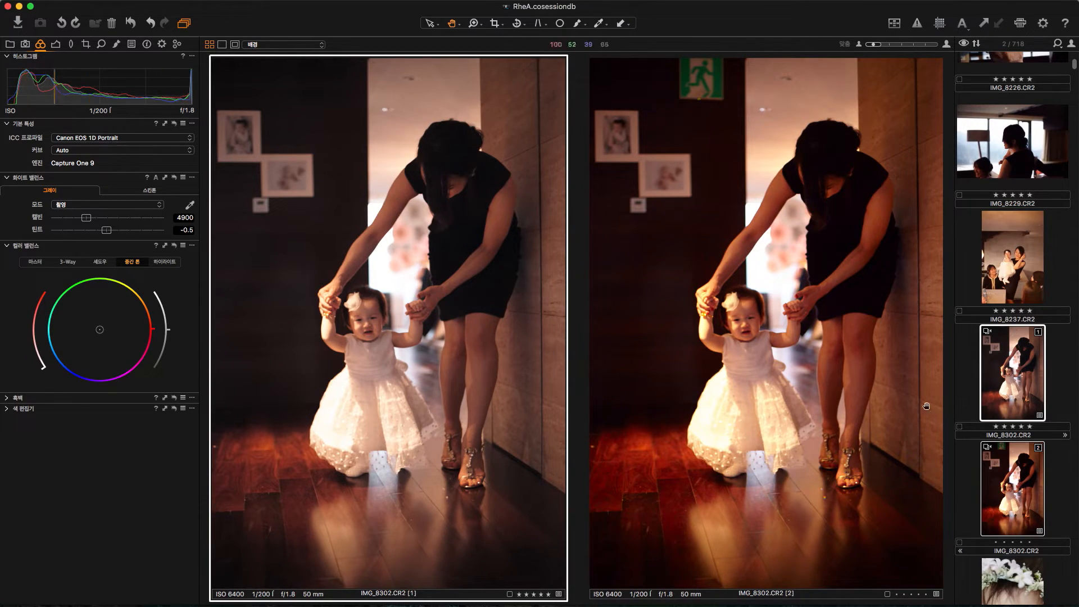
pyautogui.click(1014, 382)
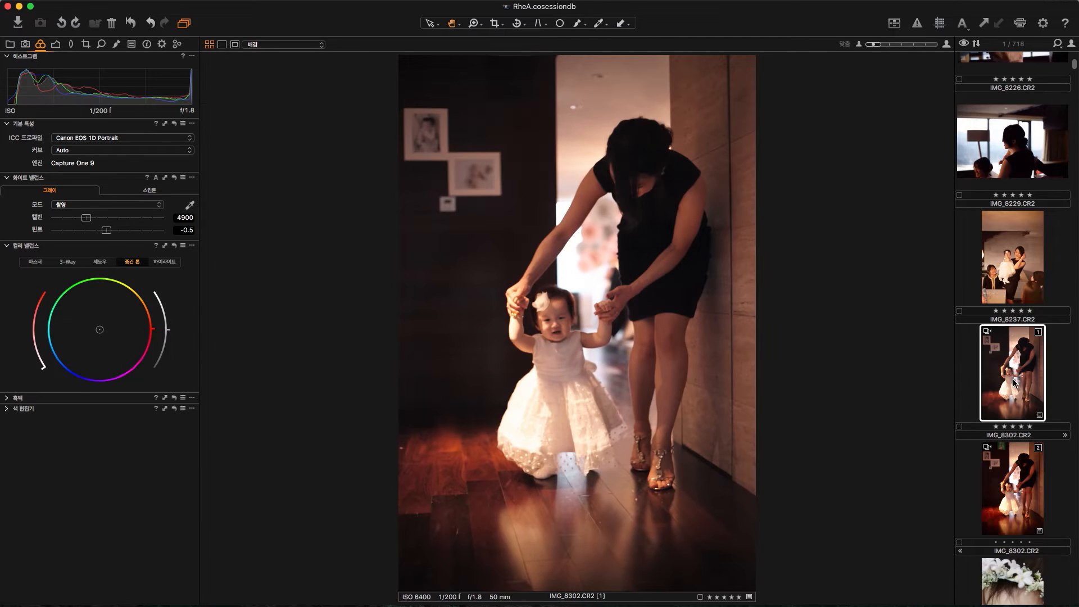
# Step: Set the photo's saturation to -8, contrast to 7 and highlight recovery to 30
pyautogui.click(56, 44)
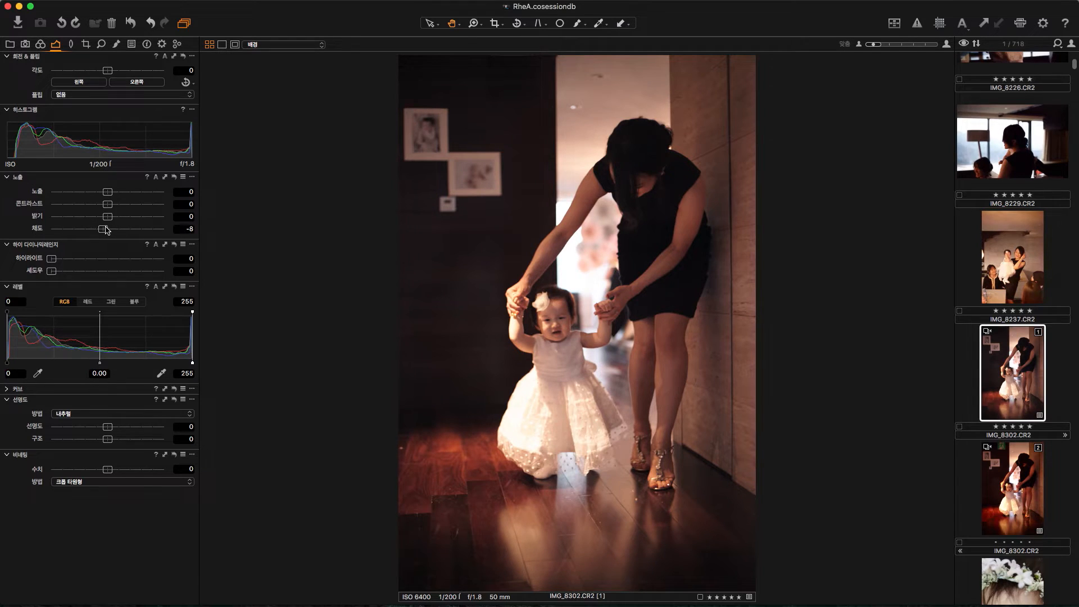
pyautogui.moveTo(114, 206); pyautogui.dragTo(122, 208)
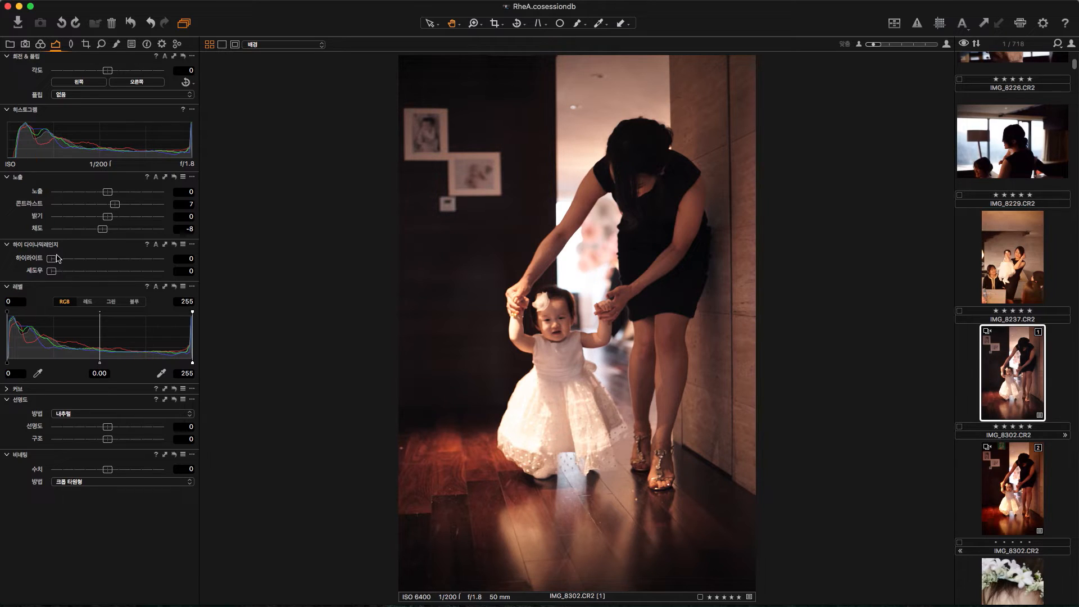
pyautogui.moveTo(55, 262); pyautogui.dragTo(88, 259)
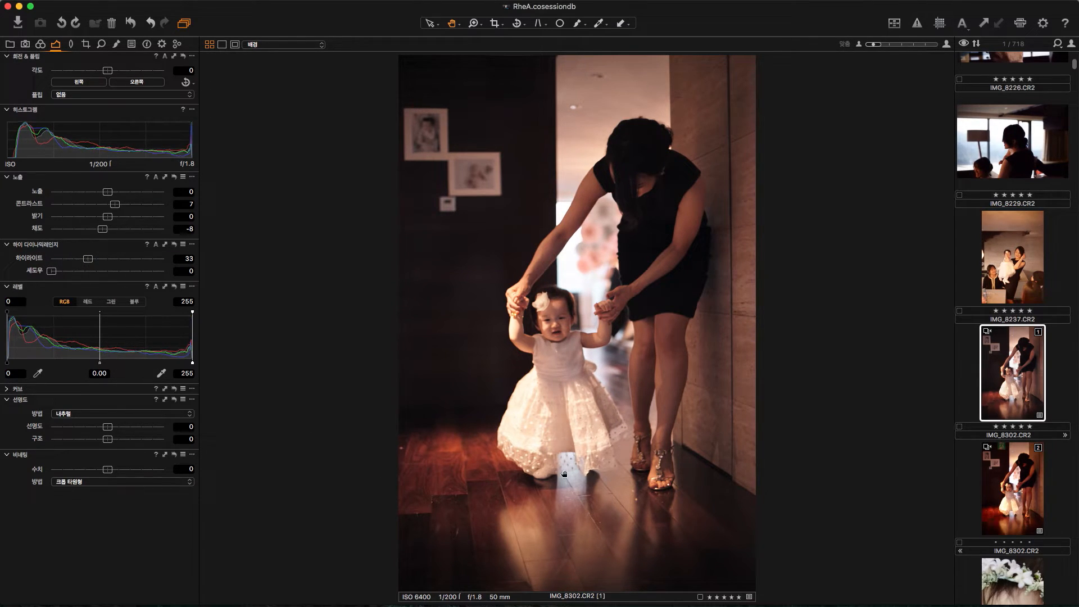
pyautogui.moveTo(94, 265)
pyautogui.mouseDown()
pyautogui.moveTo(62, 259)
pyautogui.moveTo(104, 262)
pyautogui.moveTo(79, 262)
pyautogui.moveTo(90, 263)
pyautogui.mouseUp()
# Step: Tint the shadows slightly toward blue in Color Balance
pyautogui.click(41, 45)
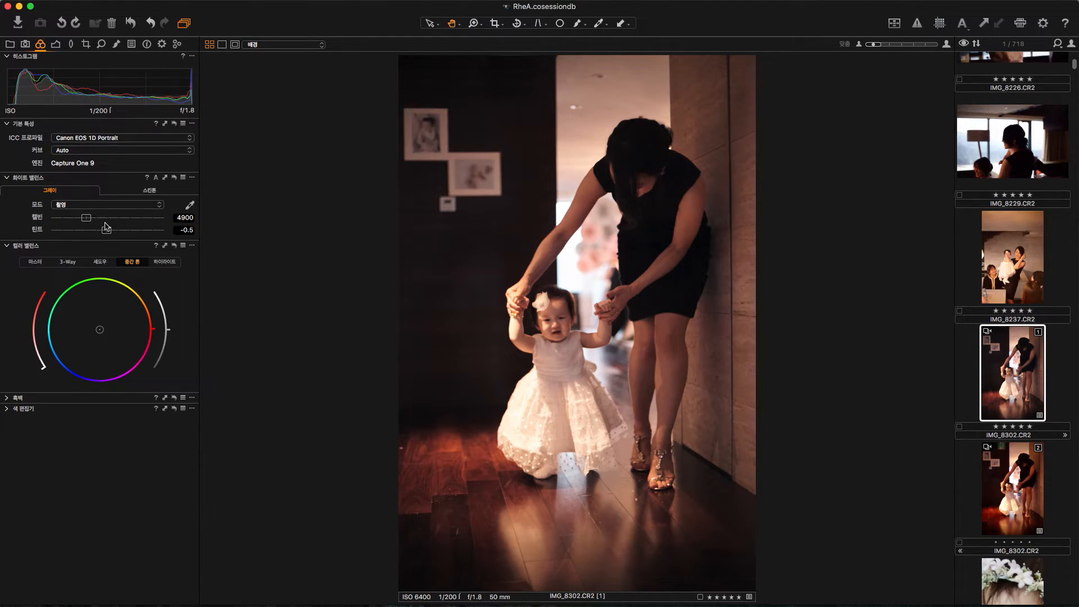
pyautogui.click(102, 264)
pyautogui.moveTo(156, 333); pyautogui.dragTo(37, 367)
pyautogui.moveTo(44, 372)
pyautogui.mouseDown()
pyautogui.moveTo(36, 355)
pyautogui.moveTo(42, 363)
pyautogui.mouseUp()
pyautogui.moveTo(53, 355)
pyautogui.mouseDown()
pyautogui.moveTo(44, 329)
pyautogui.moveTo(59, 358)
pyautogui.moveTo(48, 336)
pyautogui.moveTo(50, 349)
pyautogui.mouseUp()
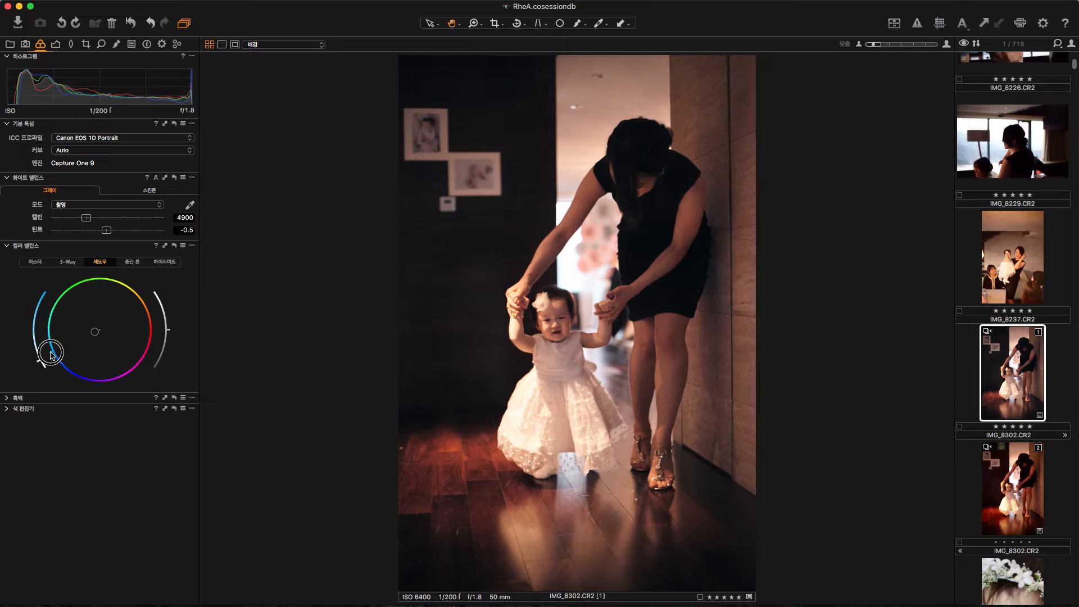
# Step: Tint the midtones slightly toward blue and adjust the highlight tint and lightness in Color Balance
pyautogui.click(132, 262)
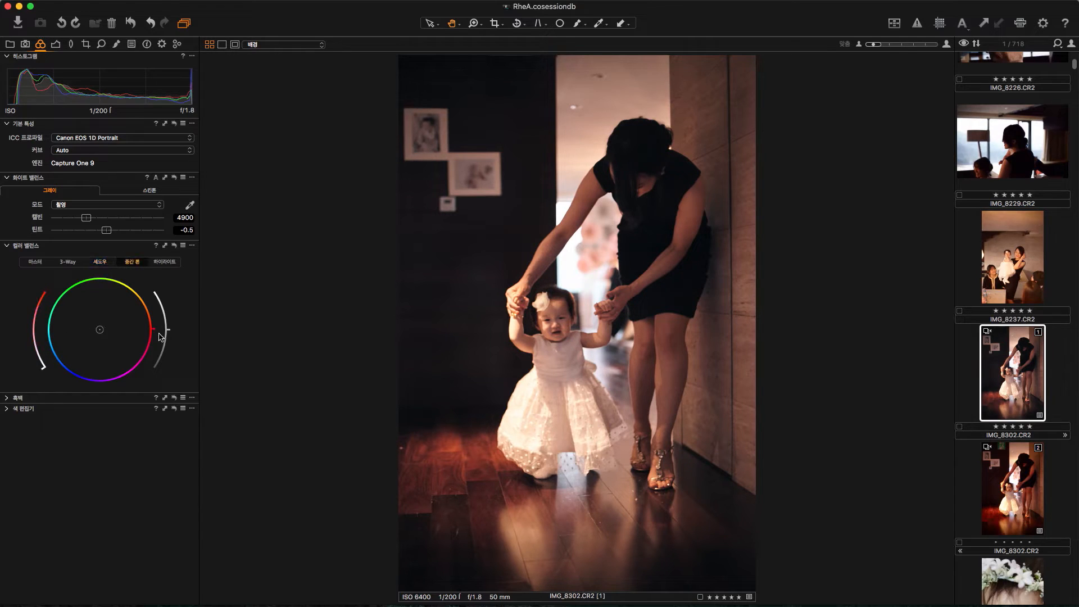
pyautogui.moveTo(59, 370)
pyautogui.mouseDown()
pyautogui.moveTo(45, 359)
pyautogui.moveTo(39, 367)
pyautogui.moveTo(49, 356)
pyautogui.moveTo(68, 376)
pyautogui.moveTo(55, 351)
pyautogui.mouseUp()
pyautogui.click(164, 261)
pyautogui.moveTo(152, 331)
pyautogui.mouseDown()
pyautogui.moveTo(49, 385)
pyautogui.moveTo(27, 334)
pyautogui.moveTo(42, 375)
pyautogui.moveTo(42, 320)
pyautogui.moveTo(42, 376)
pyautogui.moveTo(34, 345)
pyautogui.moveTo(48, 380)
pyautogui.moveTo(40, 372)
pyautogui.mouseUp()
pyautogui.moveTo(168, 331); pyautogui.dragTo(169, 331)
# Step: Refine the blue shadow tint's saturation and raise the shadow lightness in Color Balance
pyautogui.click(102, 262)
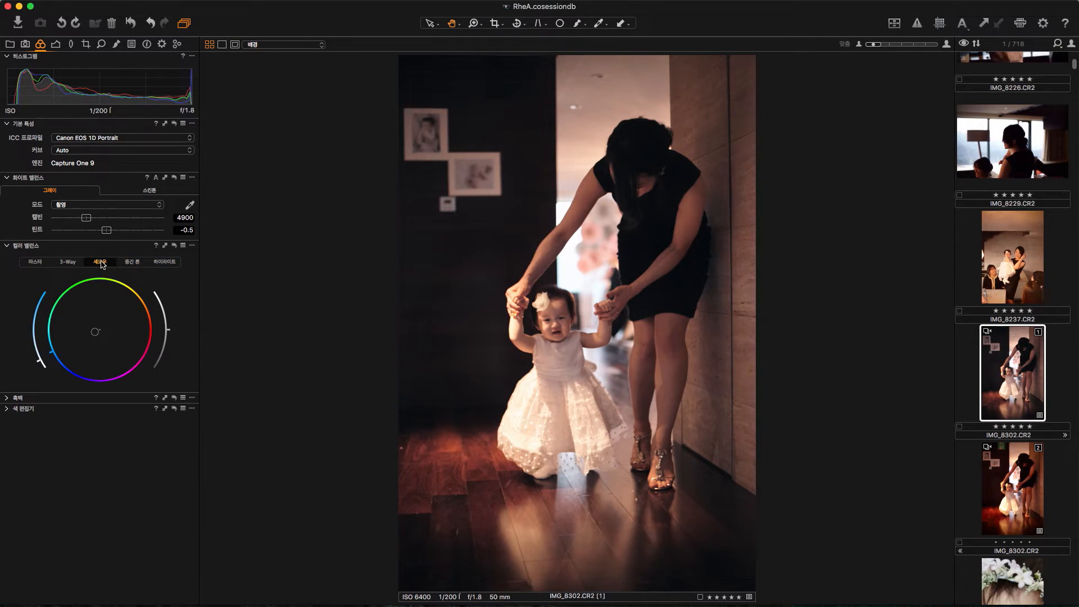
pyautogui.moveTo(37, 367); pyautogui.dragTo(38, 365)
pyautogui.click(131, 263)
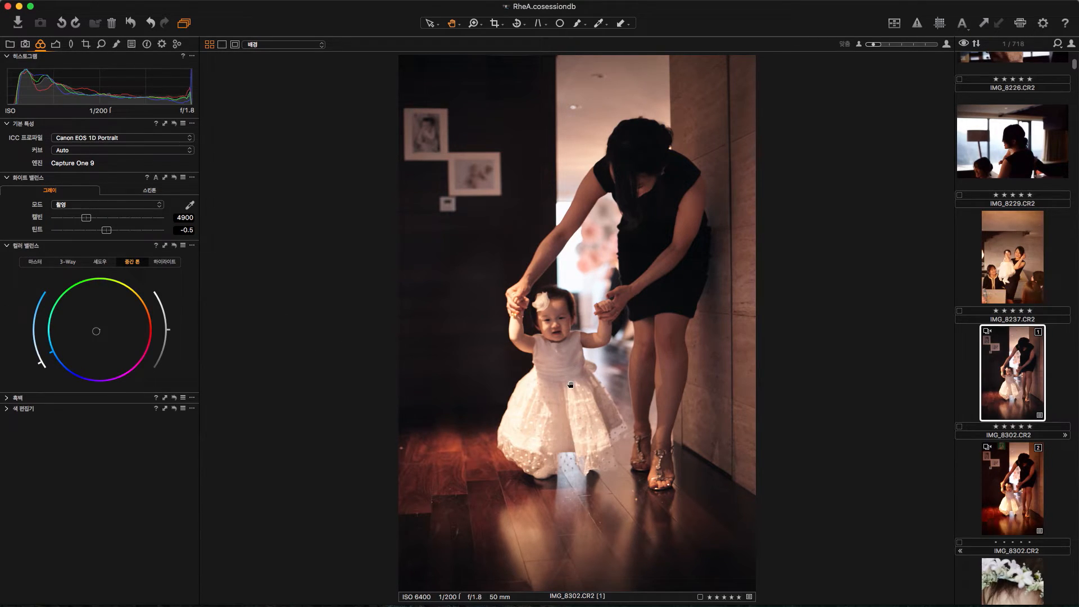
pyautogui.click(103, 264)
pyautogui.moveTo(171, 334); pyautogui.dragTo(178, 307)
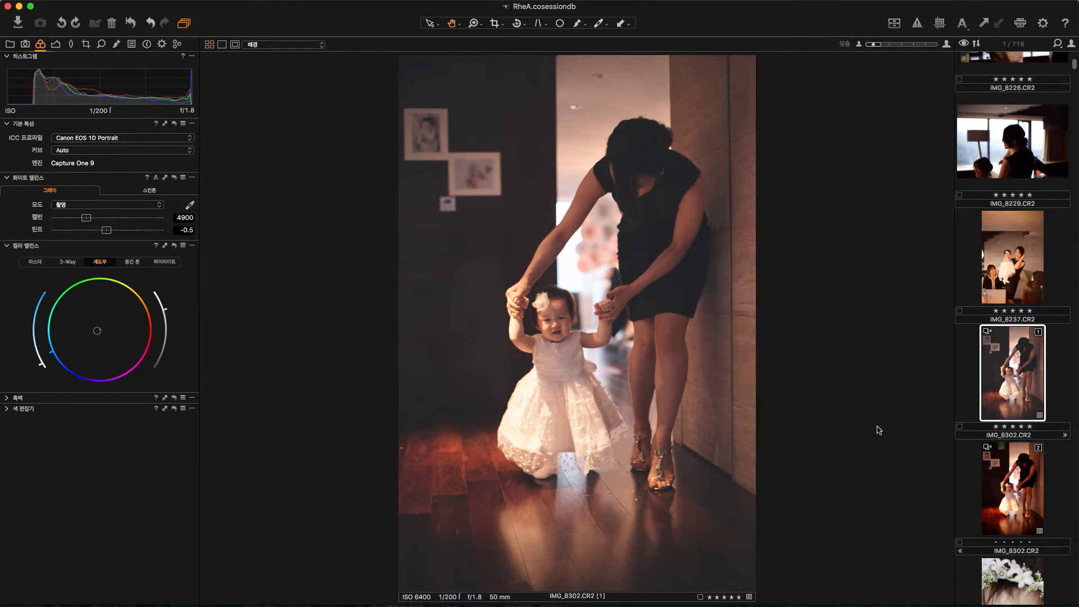
# Step: Shape the RGB curve into a gentle S by lowering a shadow point and raising a highlight point
pyautogui.click(58, 45)
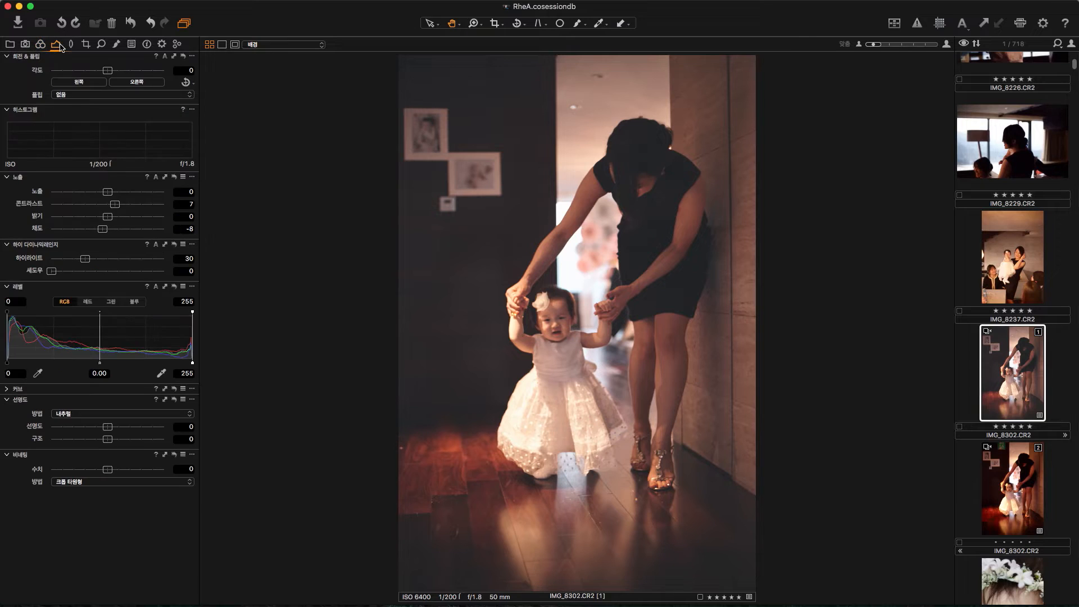
pyautogui.click(6, 388)
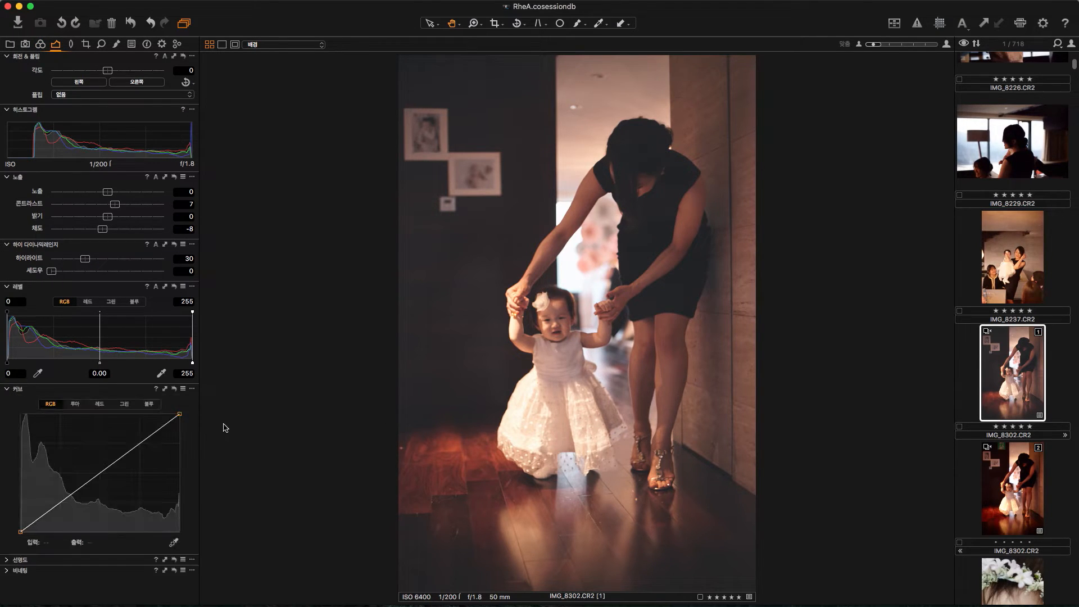
pyautogui.click(137, 445)
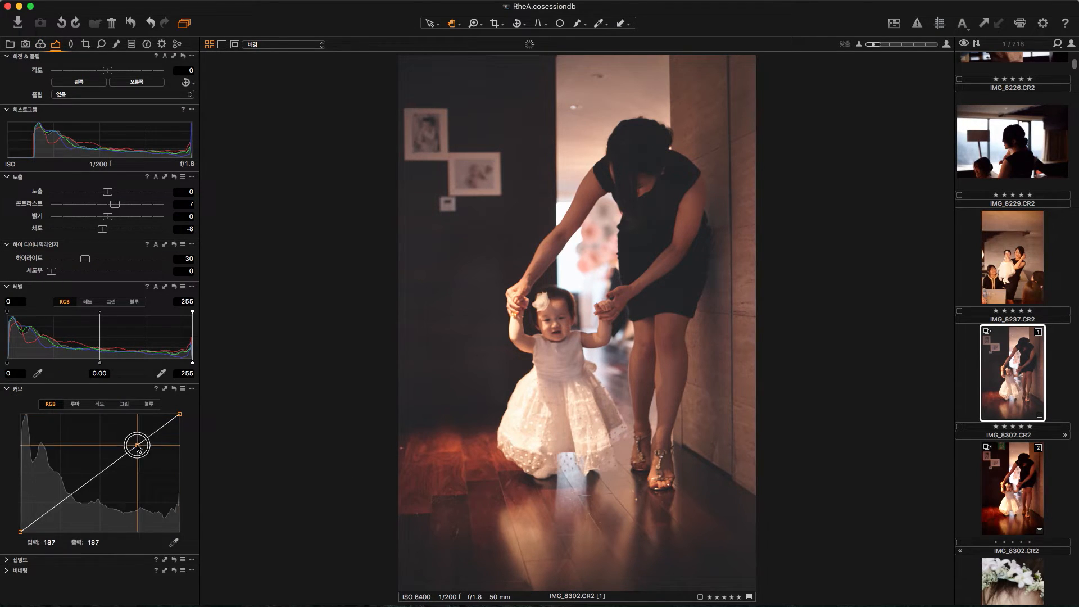
pyautogui.click(60, 502)
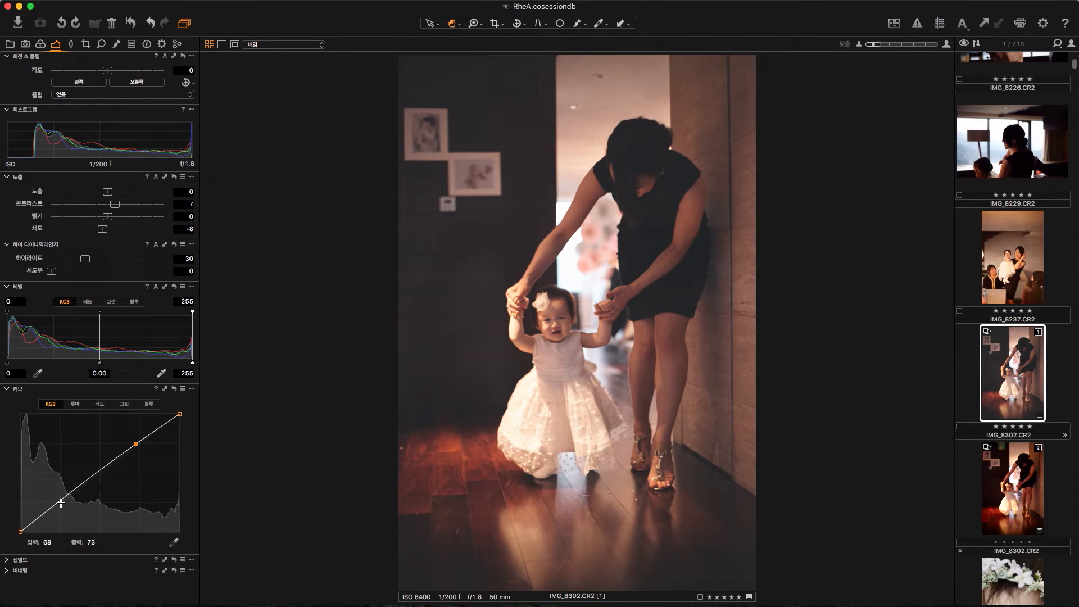
pyautogui.moveTo(60, 504); pyautogui.dragTo(55, 507)
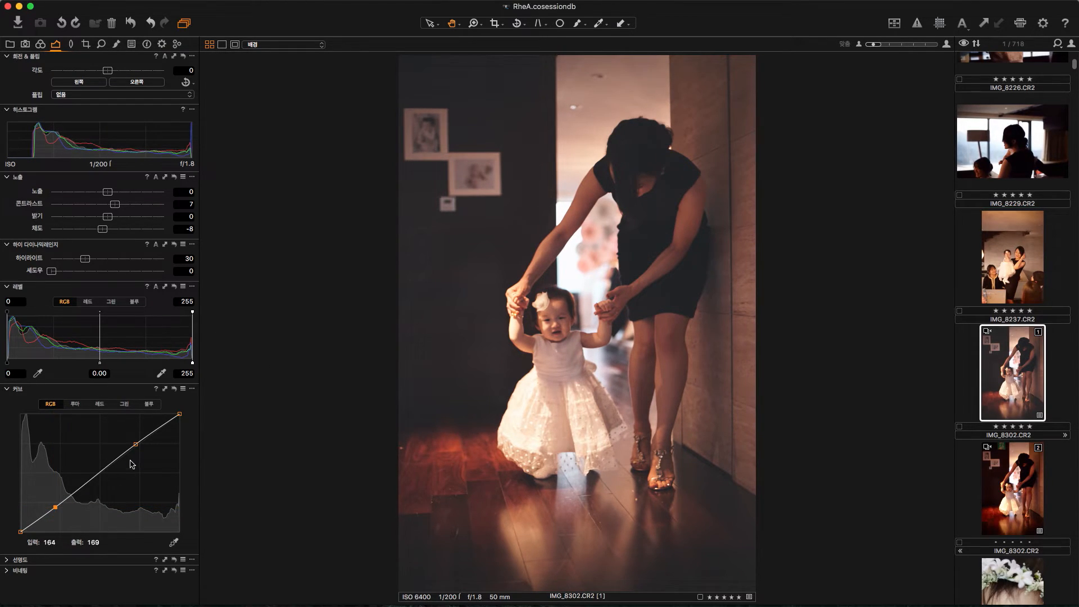
pyautogui.moveTo(134, 448); pyautogui.dragTo(134, 446)
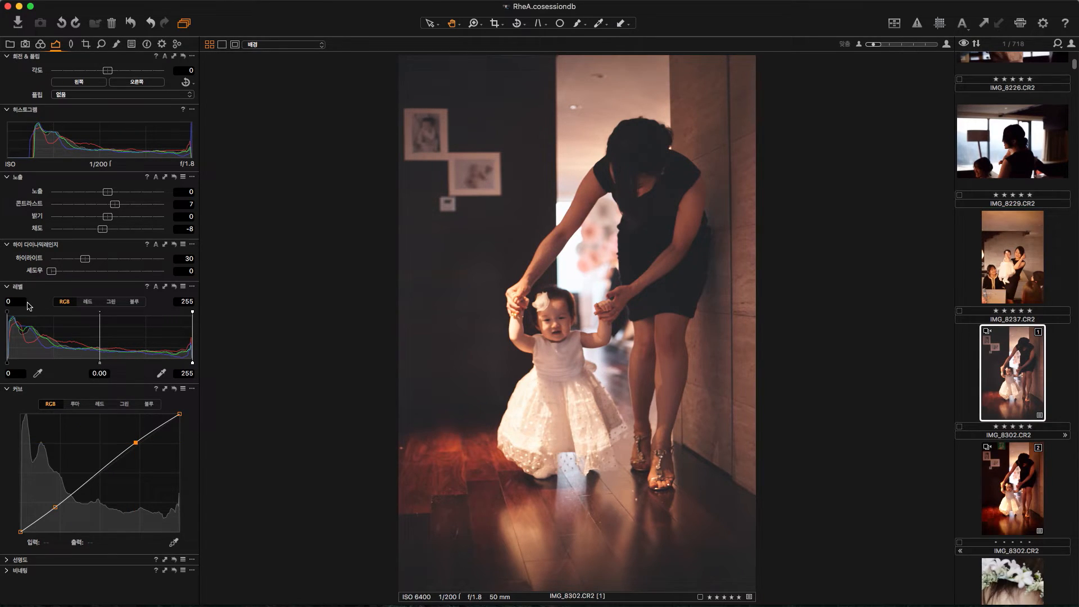
# Step: Set the RGB levels midtone to 0.04 and darken the photo's edges with a vignetting amount of about -0.91
pyautogui.moveTo(102, 366); pyautogui.dragTo(96, 366)
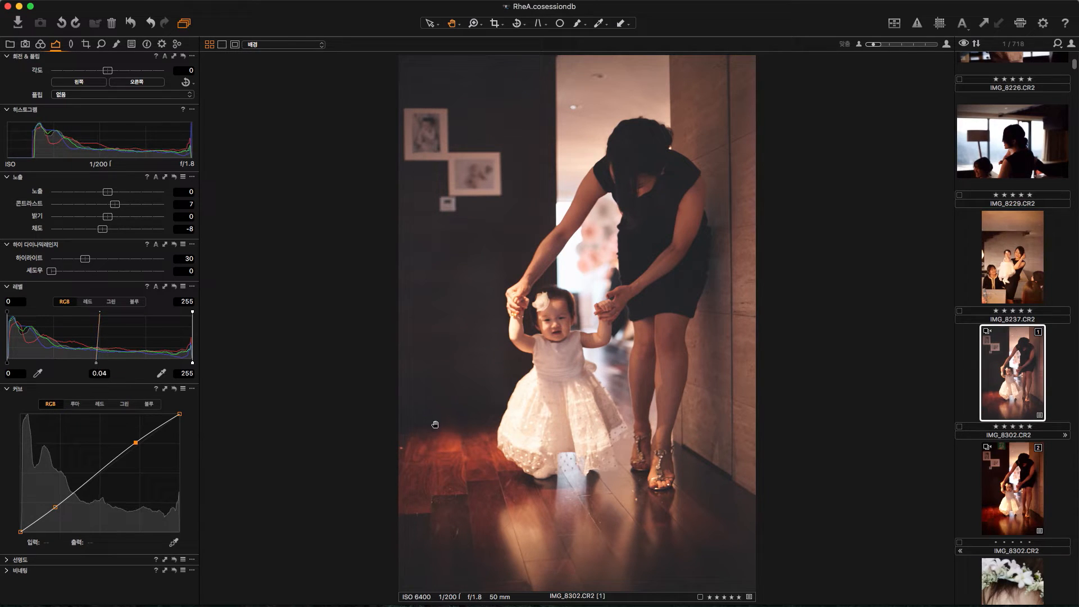
pyautogui.click(8, 389)
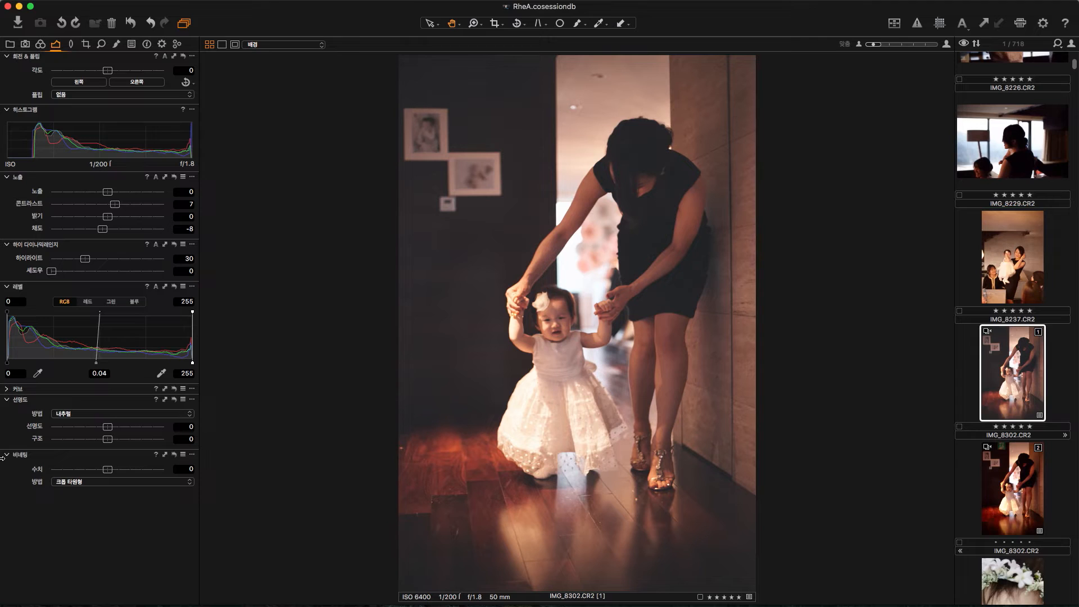
pyautogui.moveTo(107, 470)
pyautogui.mouseDown()
pyautogui.moveTo(82, 471)
pyautogui.moveTo(94, 472)
pyautogui.mouseUp()
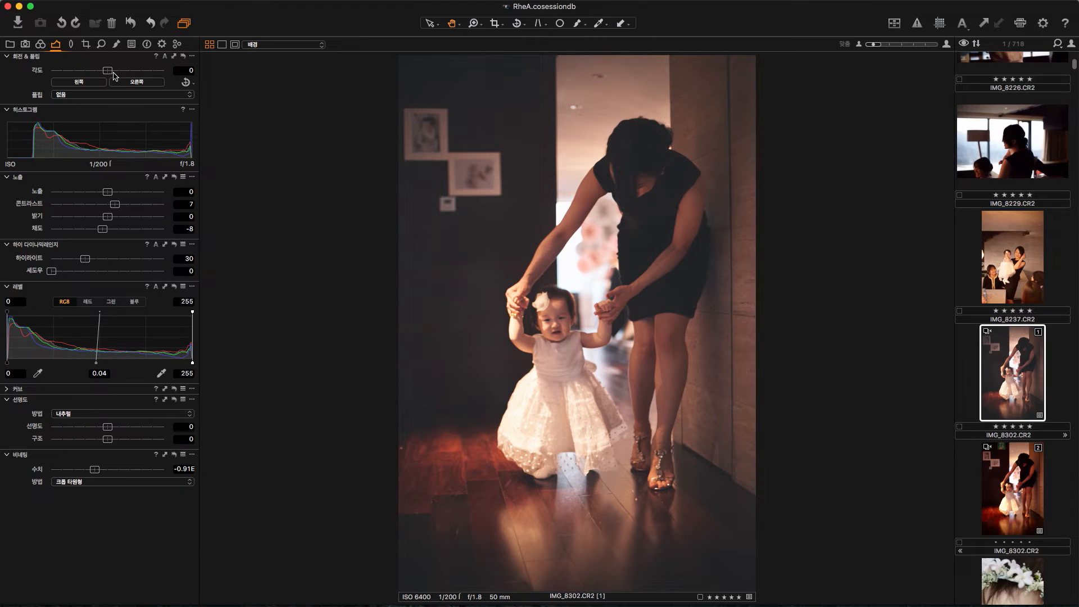
# Step: Rotate the photo by 0.36 degrees and fine-tune the shadow lightness in Color Balance
pyautogui.moveTo(109, 72); pyautogui.dragTo(111, 73)
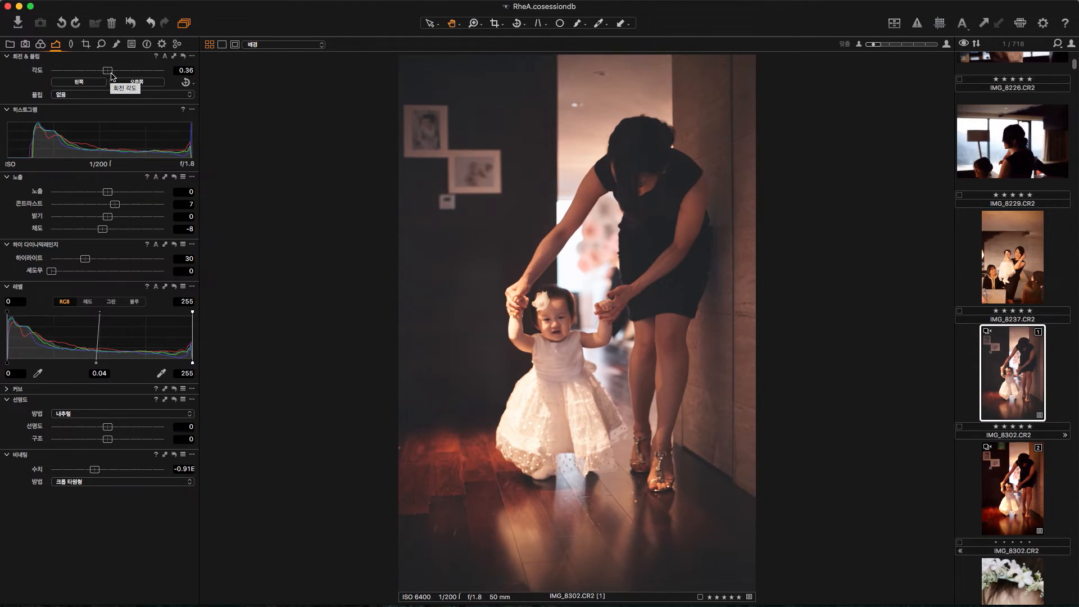
pyautogui.click(42, 45)
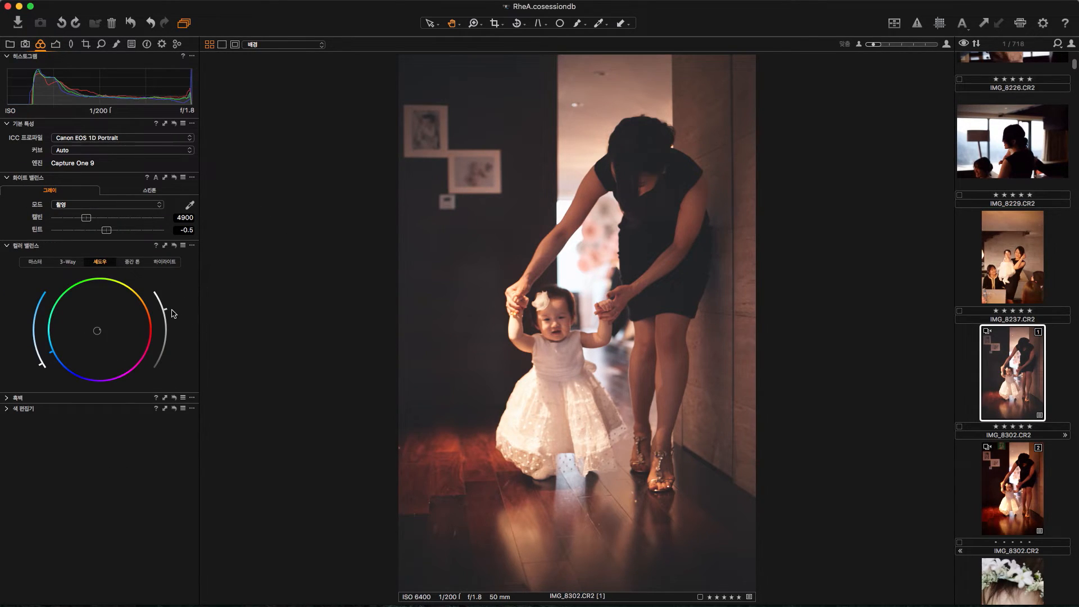
pyautogui.moveTo(165, 313); pyautogui.dragTo(167, 313)
# Step: Apply Soft Grain film grain with impact 62 and granularity 26, checking it in a close-up of the child and the dark wall
pyautogui.click(101, 45)
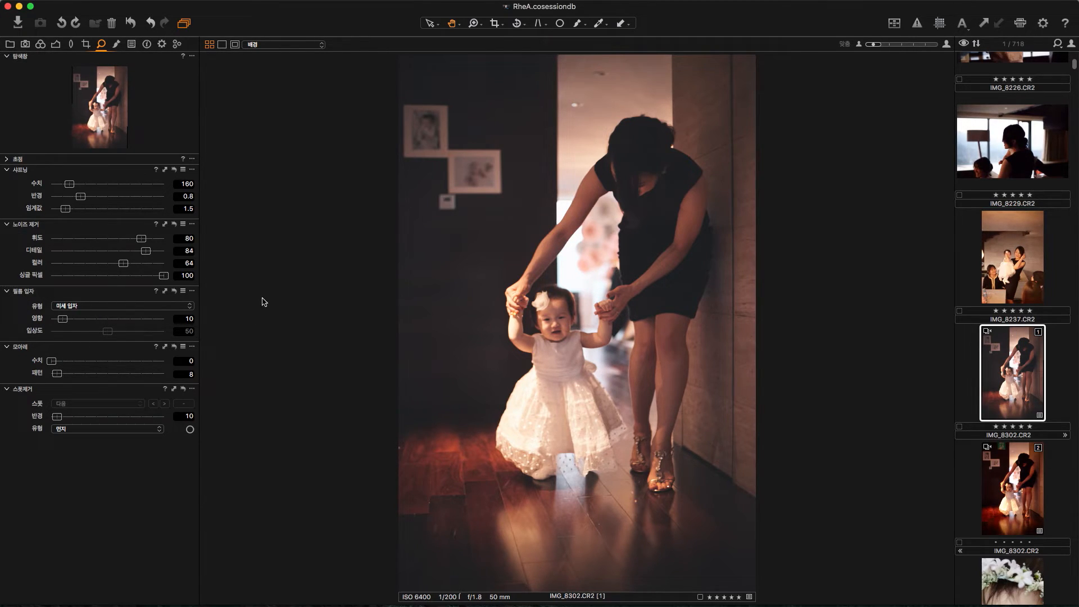
pyautogui.click(118, 307)
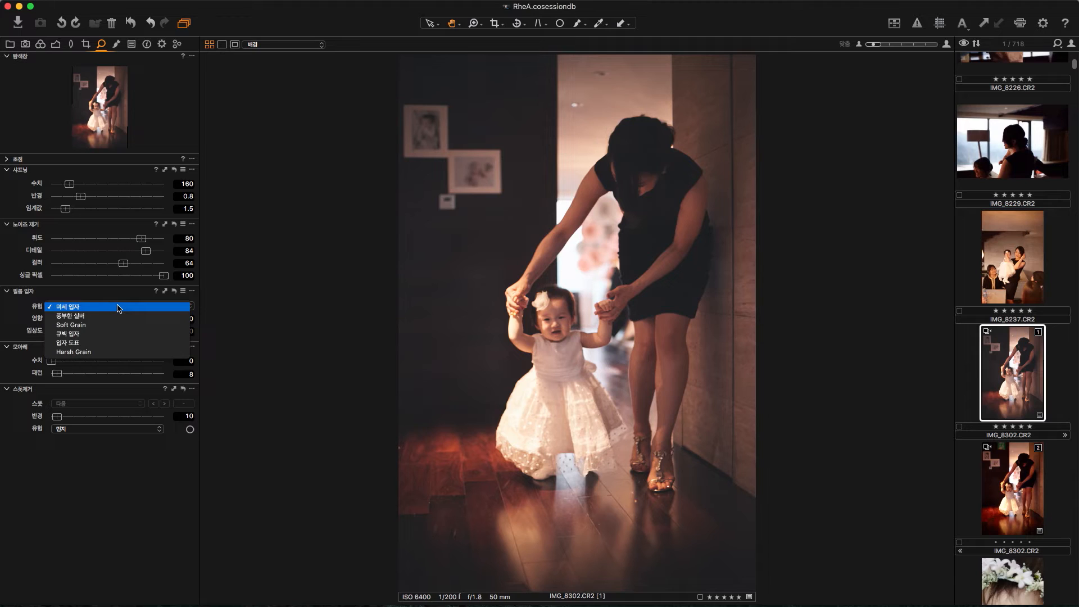
pyautogui.click(105, 305)
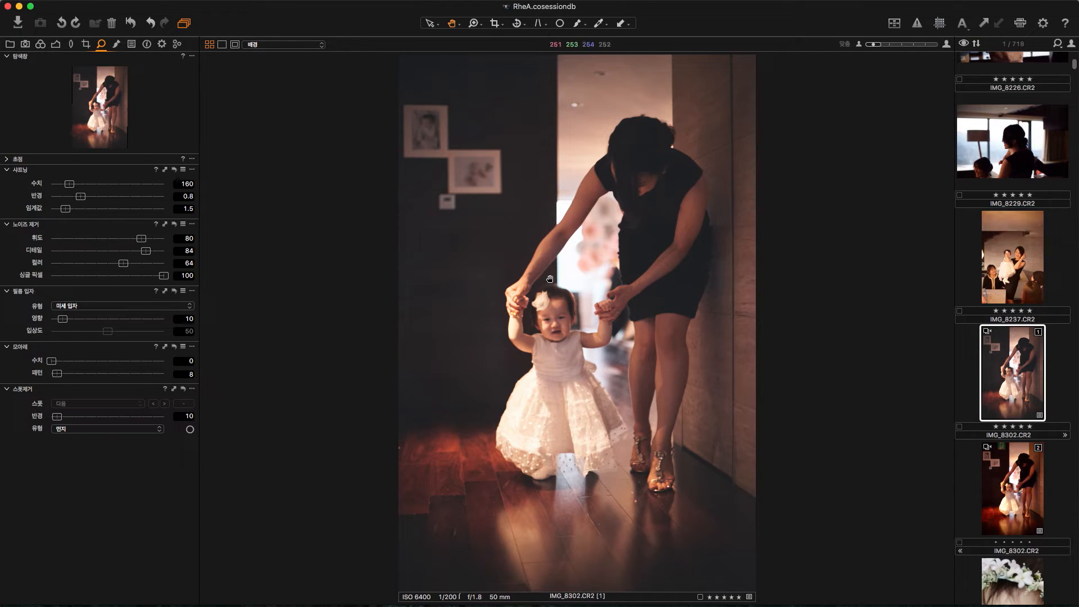
pyautogui.press('z')
pyautogui.moveTo(507, 221); pyautogui.dragTo(651, 376)
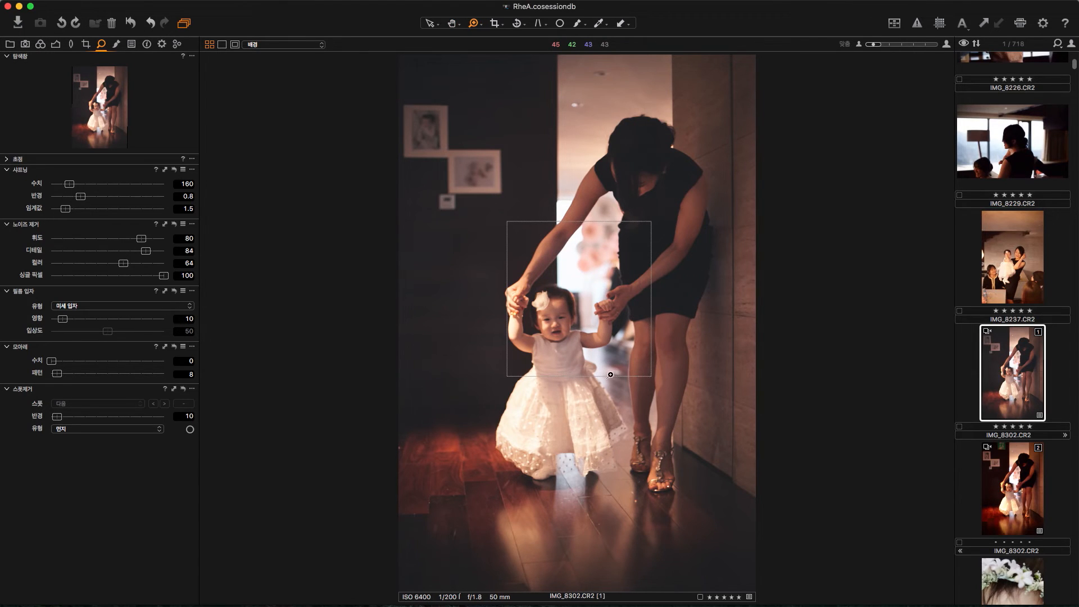
pyautogui.moveTo(450, 265); pyautogui.dragTo(647, 377)
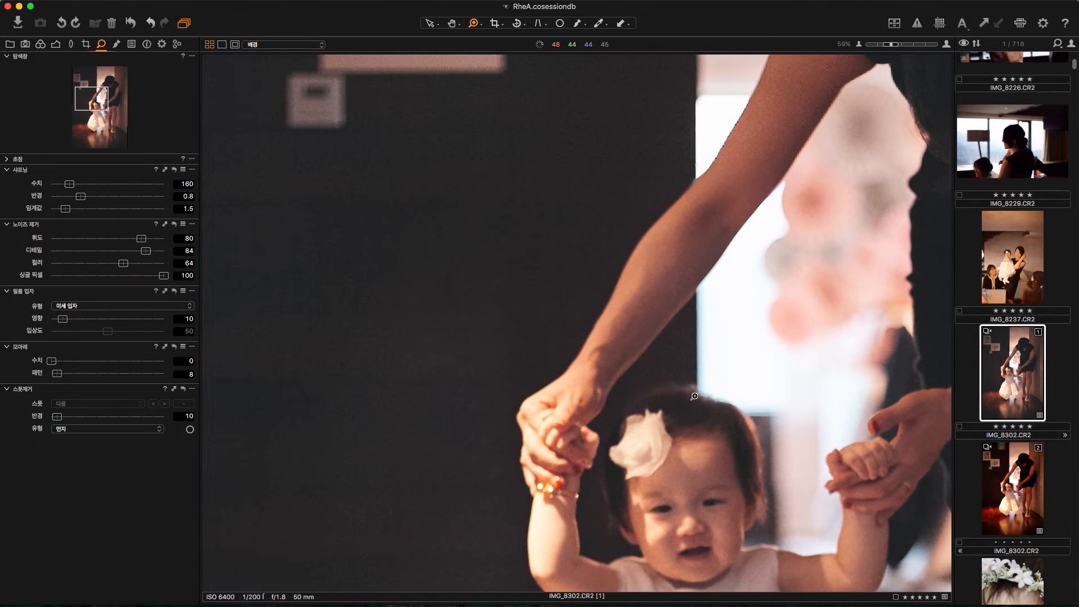
pyautogui.click(91, 308)
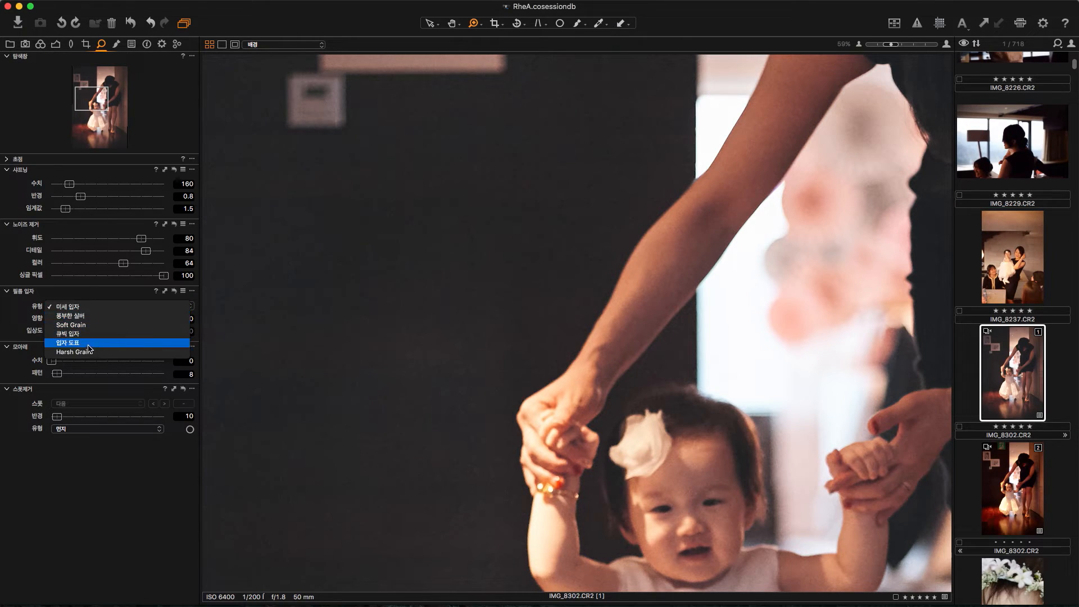
pyautogui.click(77, 326)
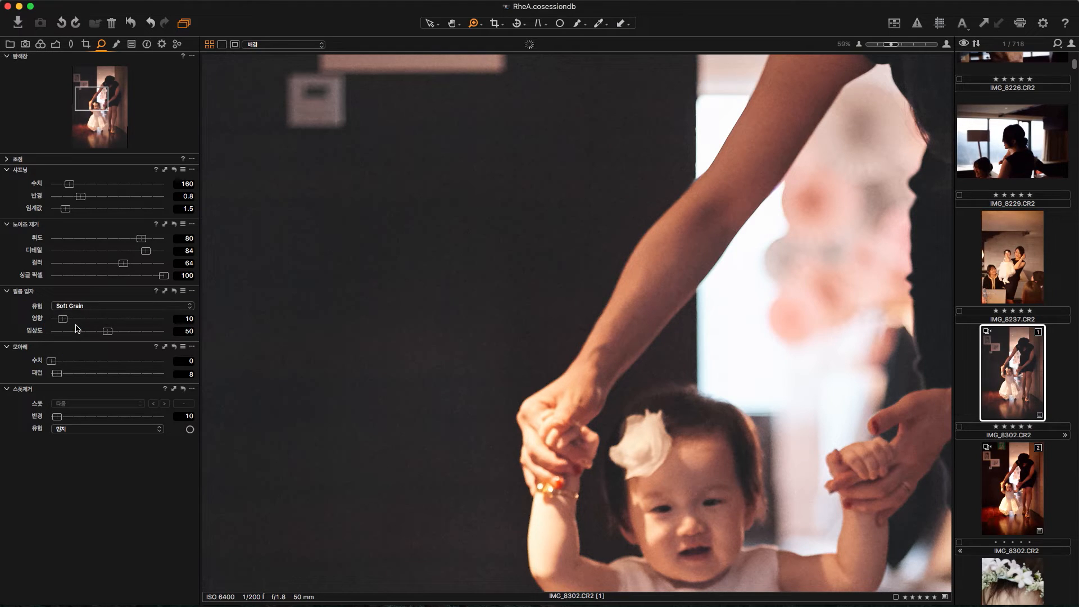
pyautogui.moveTo(64, 323); pyautogui.dragTo(121, 321)
pyautogui.moveTo(736, 461); pyautogui.dragTo(484, 228)
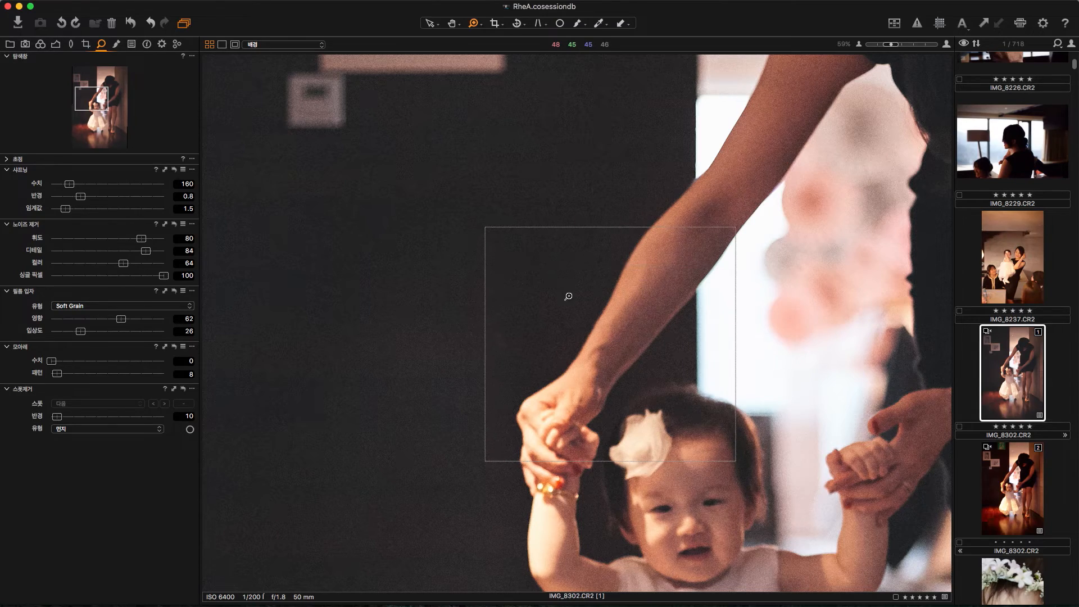
# Step: Increase the Soft Grain film grain to impact 64 and granularity 31, checking it at 100% on the arms and bright window
pyautogui.doubleClick(641, 342)
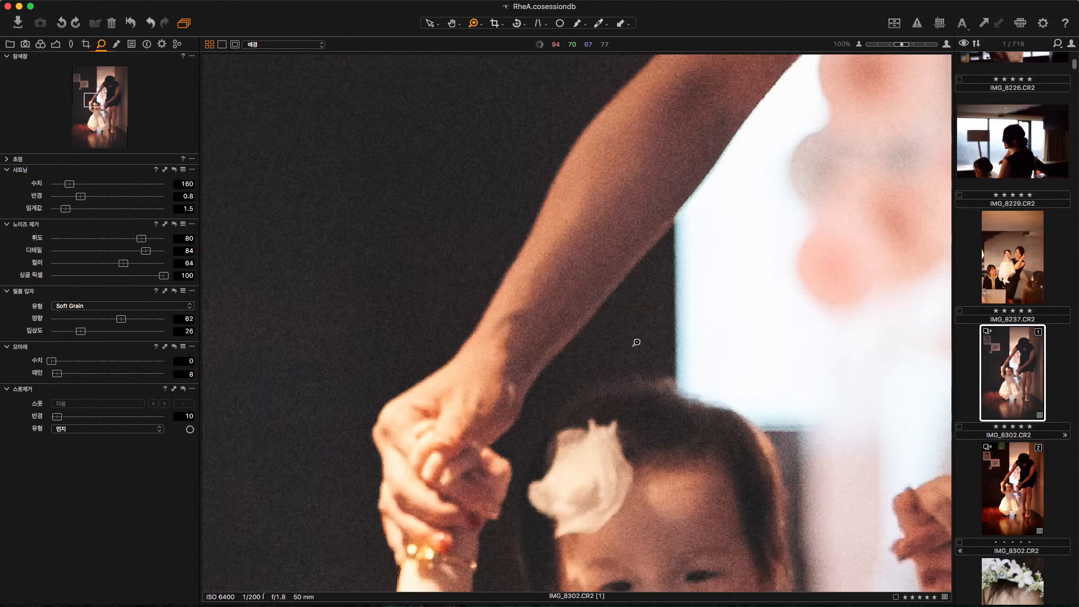
pyautogui.moveTo(121, 320); pyautogui.dragTo(87, 332)
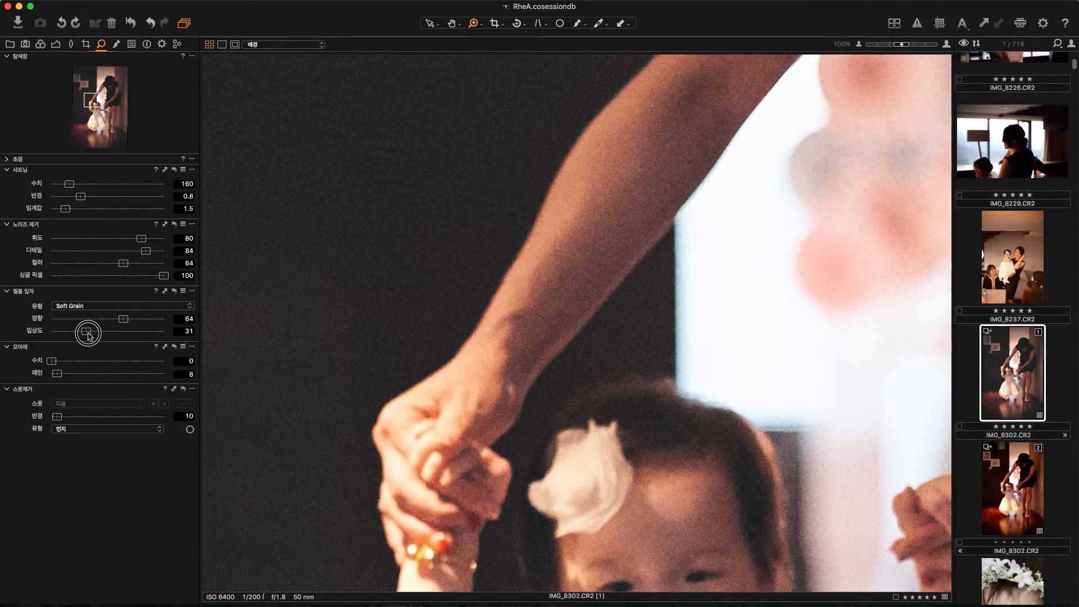
pyautogui.moveTo(711, 337); pyautogui.dragTo(498, 393)
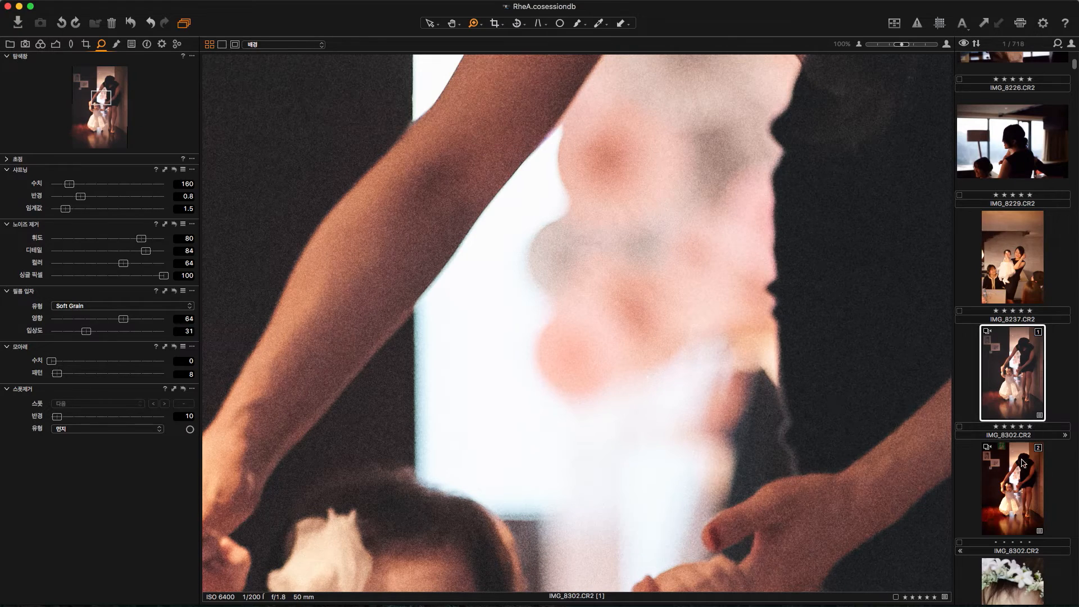
# Step: Compare the edited IMG_8302.CR2 variant with the unedited second variant side by side, first at 100% and then fitted to the view
pyautogui.keyDown('super'); pyautogui.click(1014, 479); pyautogui.keyUp('super')
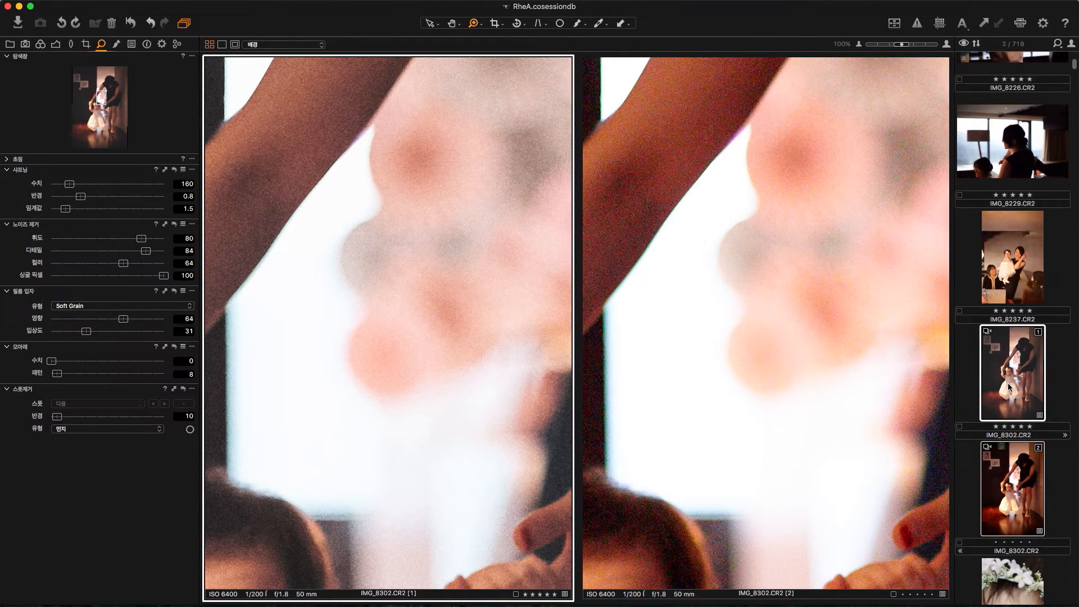
pyautogui.click(989, 395)
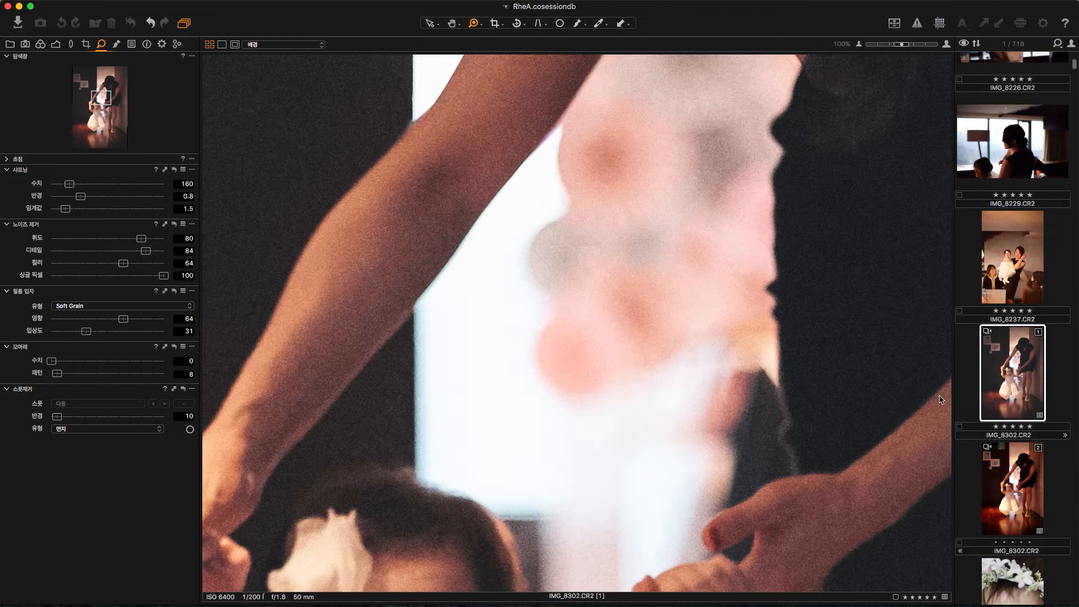
pyautogui.press('h')
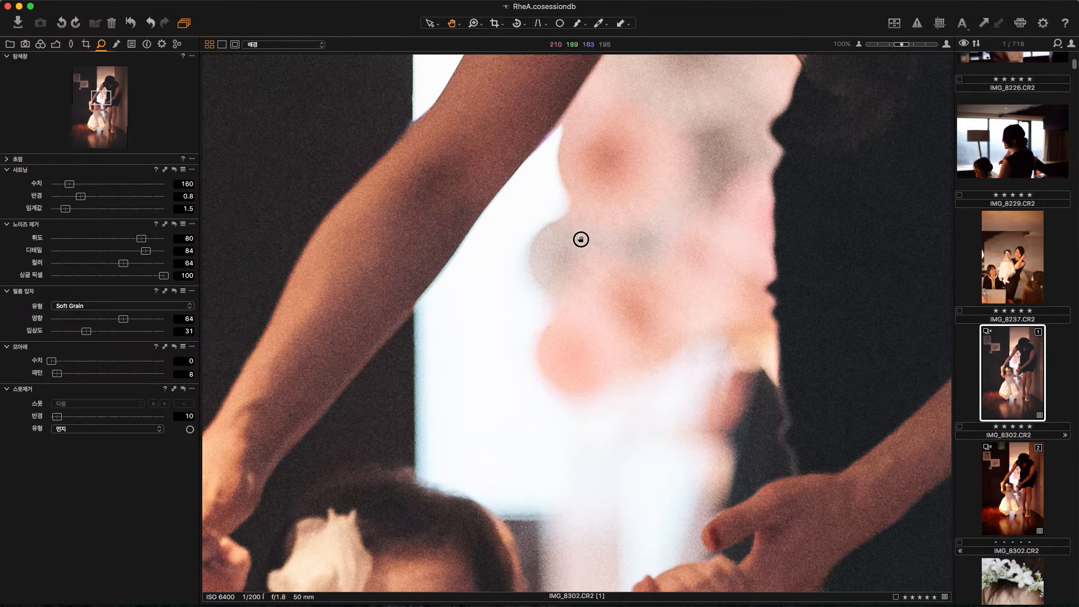
pyautogui.doubleClick(581, 239)
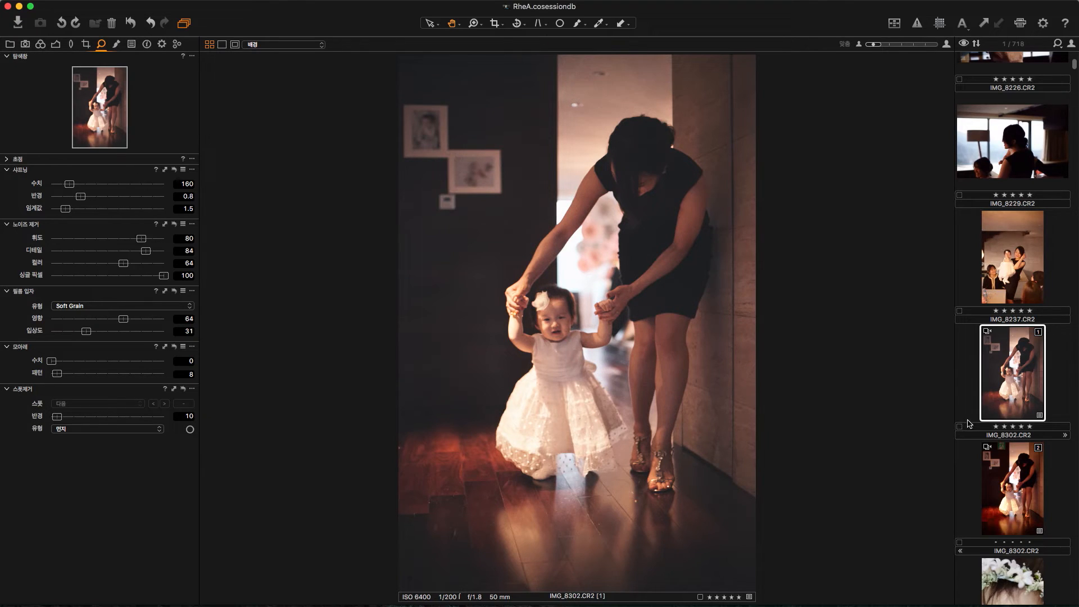
pyautogui.keyDown('super'); pyautogui.click(1017, 492); pyautogui.keyUp('super')
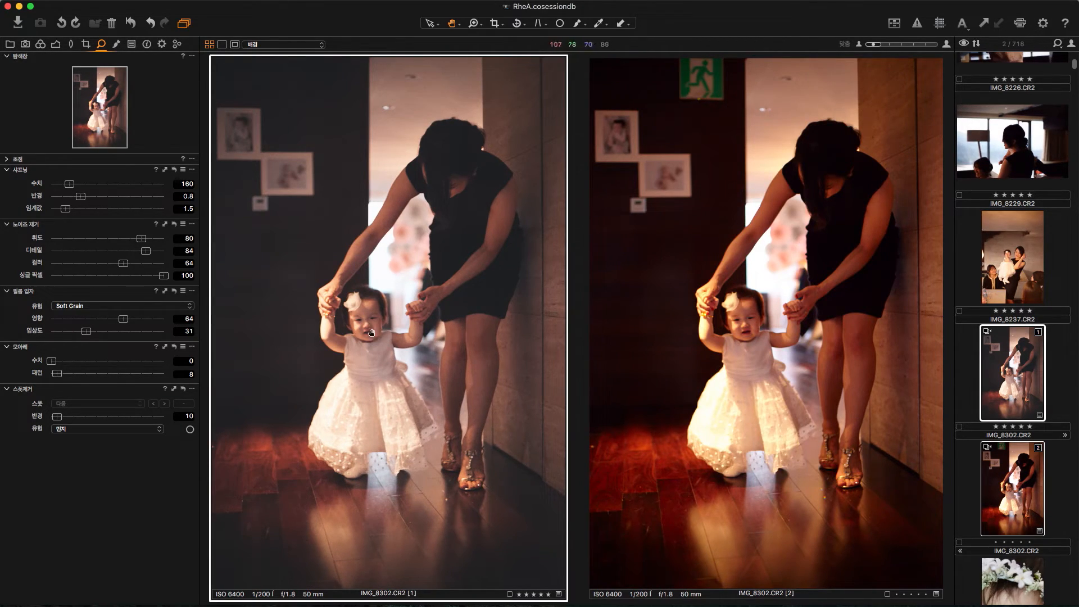
pyautogui.click(992, 368)
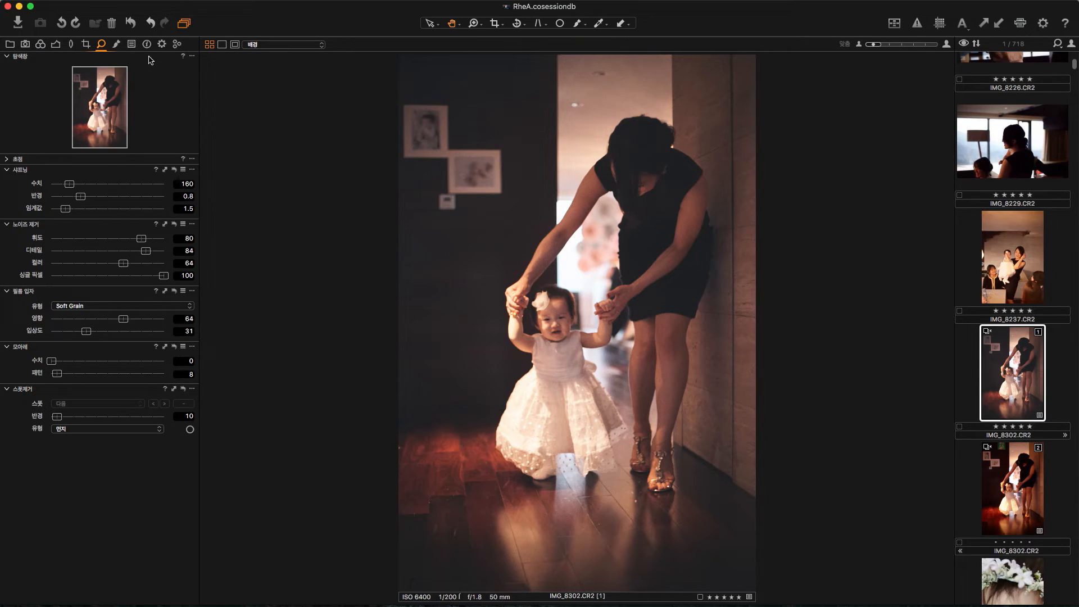
# Step: Exclude vignetting, rotation and local adjustments from the adjustments clipboard of IMG_8302.CR2, then apply the remaining adjustments to IMG_8237.CR2
pyautogui.click(132, 45)
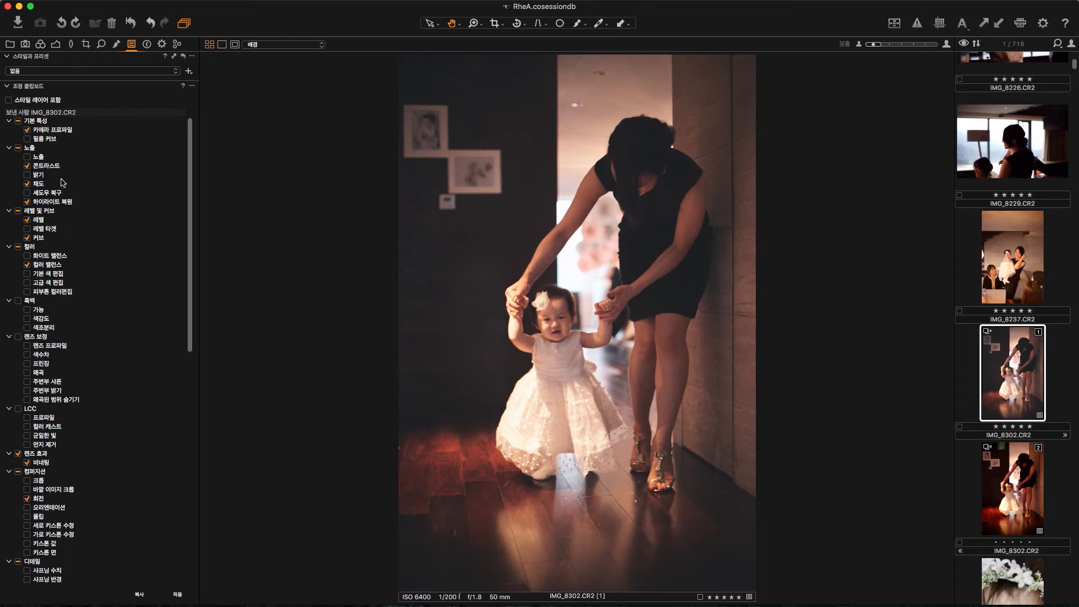
pyautogui.moveTo(189, 221); pyautogui.dragTo(192, 292)
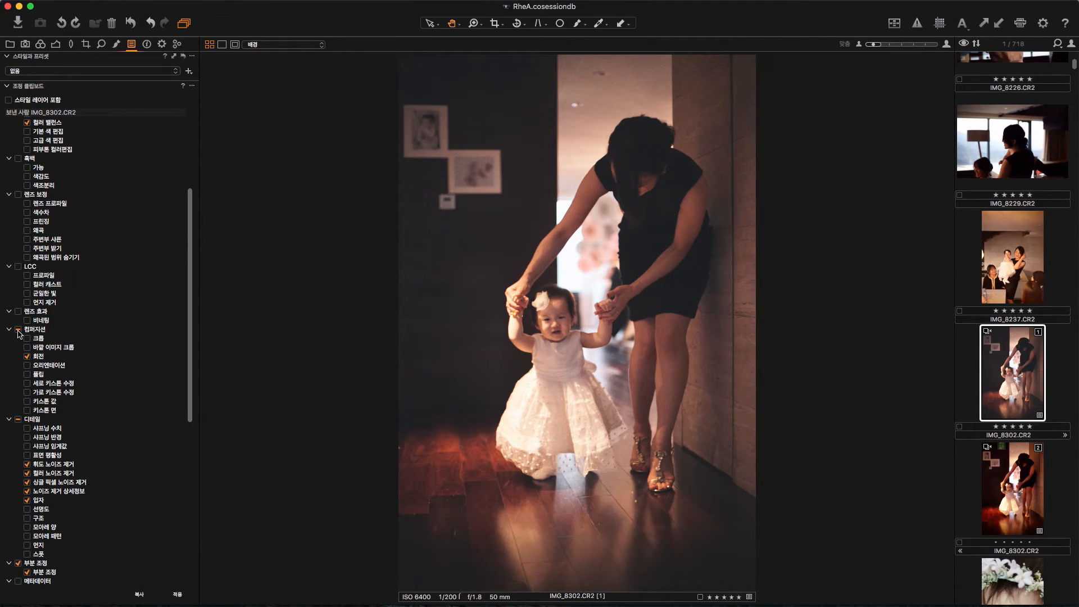
pyautogui.moveTo(190, 378); pyautogui.dragTo(190, 456)
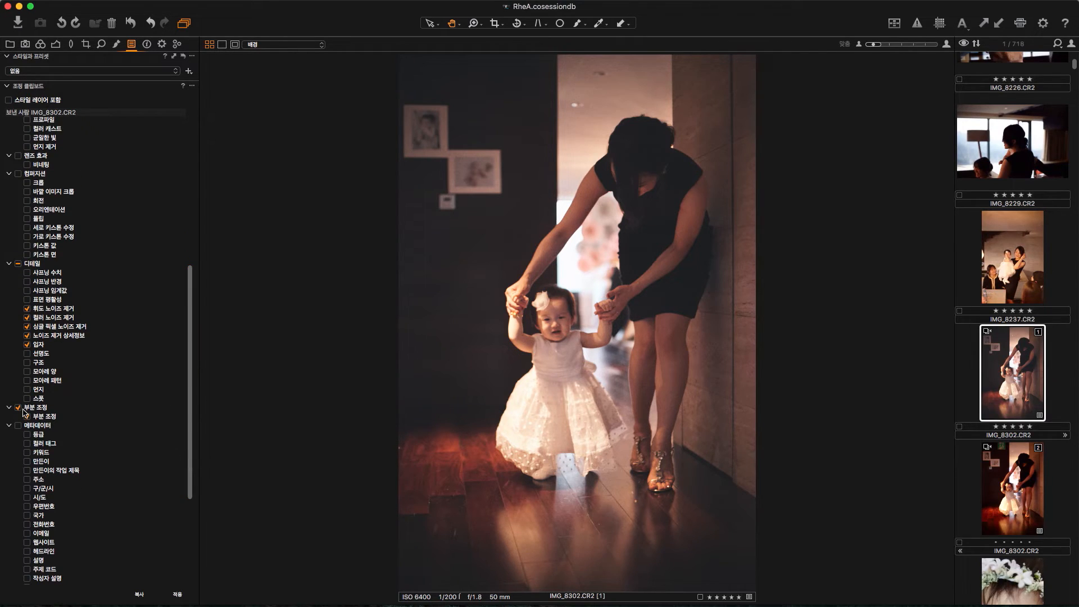
pyautogui.click(19, 408)
pyautogui.moveTo(190, 419); pyautogui.dragTo(214, 208)
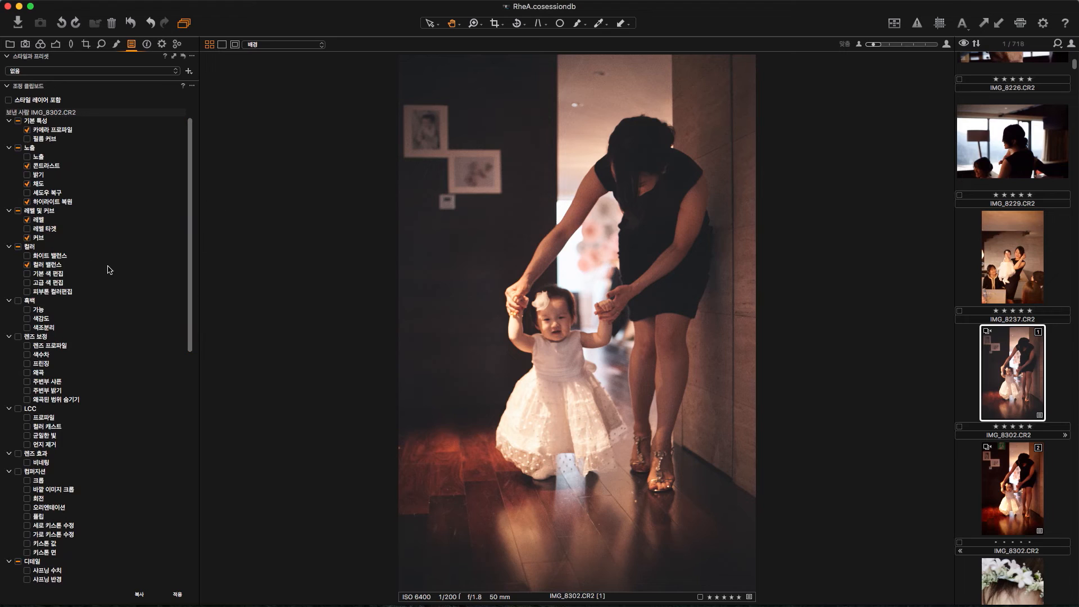
pyautogui.click(1018, 274)
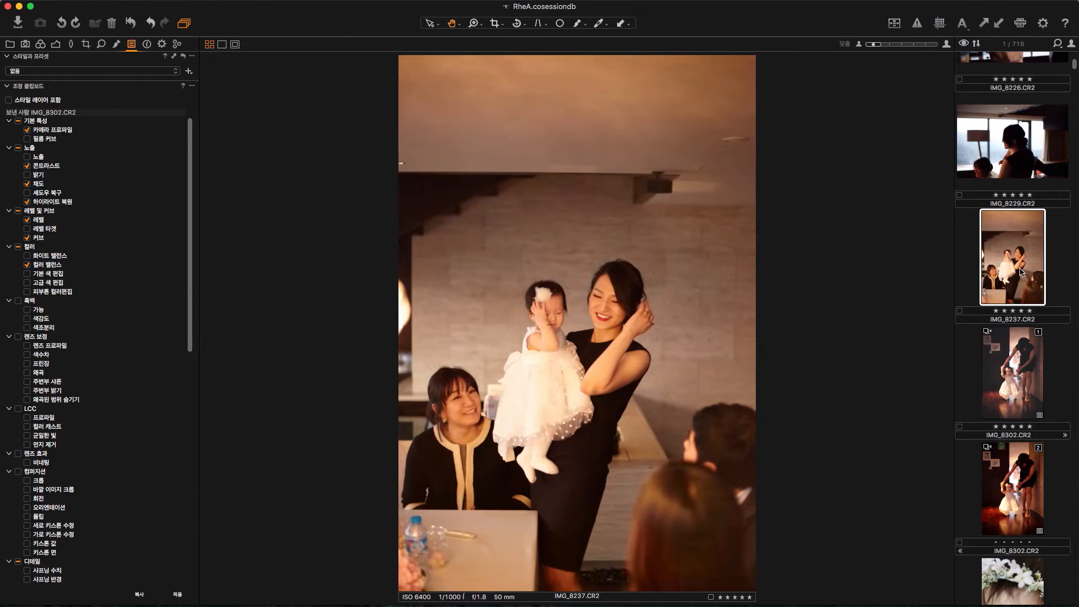
pyautogui.click(1001, 25)
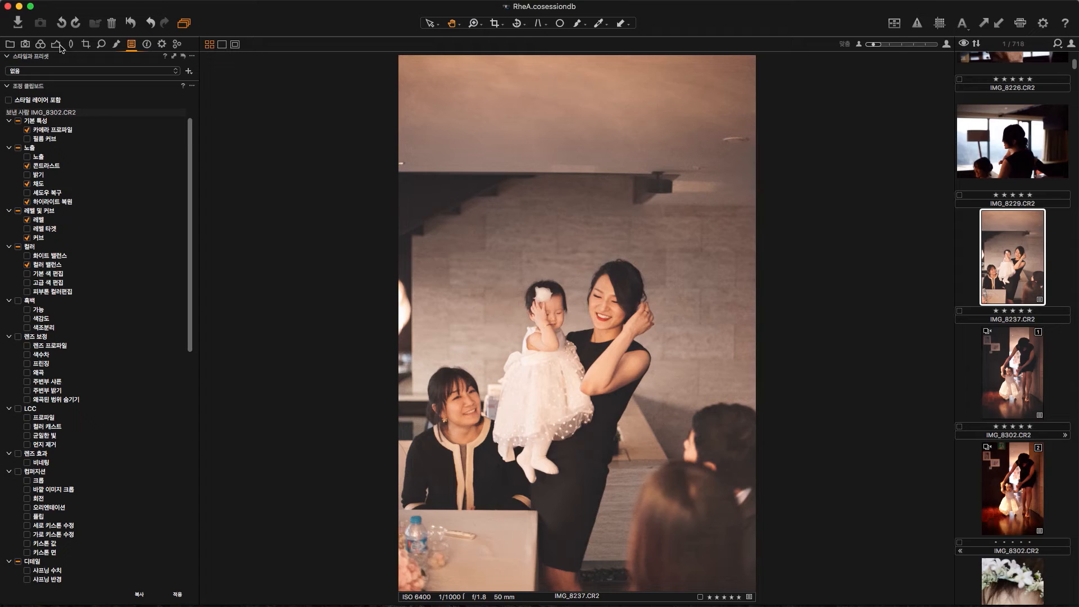
# Step: Cool the white balance of IMG_8237.CR2 to a Kelvin value of about 4688
pyautogui.click(40, 44)
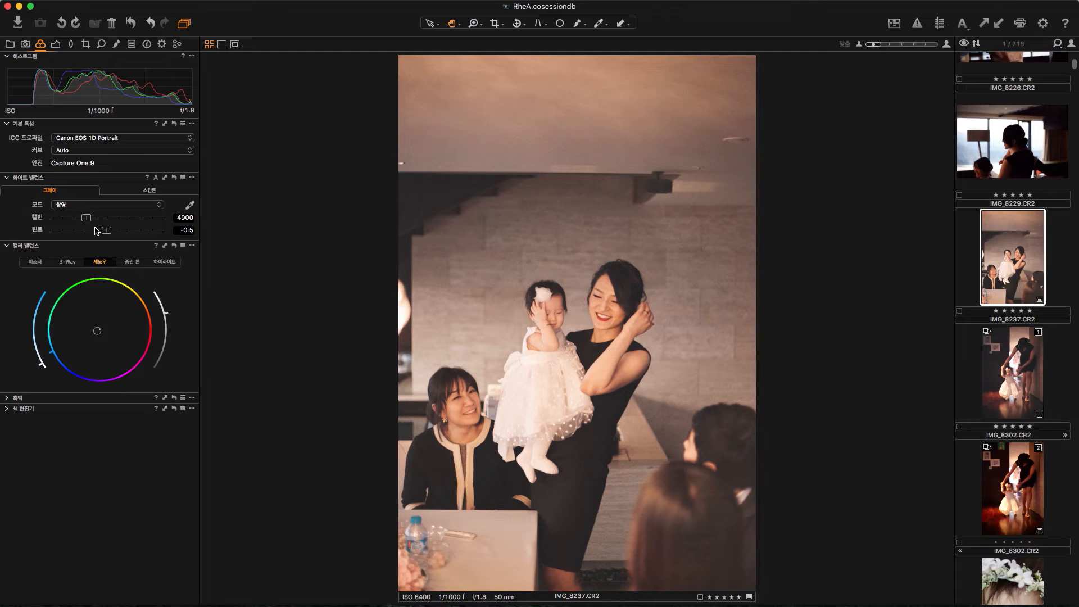
pyautogui.moveTo(92, 220); pyautogui.dragTo(89, 218)
pyautogui.moveTo(89, 222); pyautogui.dragTo(88, 221)
# Step: Shift the midtones towards blue in Color Balance and adjust the shadow tint's hue and saturation towards cyan-blue
pyautogui.moveTo(52, 358)
pyautogui.mouseDown()
pyautogui.moveTo(62, 376)
pyautogui.moveTo(35, 355)
pyautogui.moveTo(60, 365)
pyautogui.mouseUp()
pyautogui.click(133, 262)
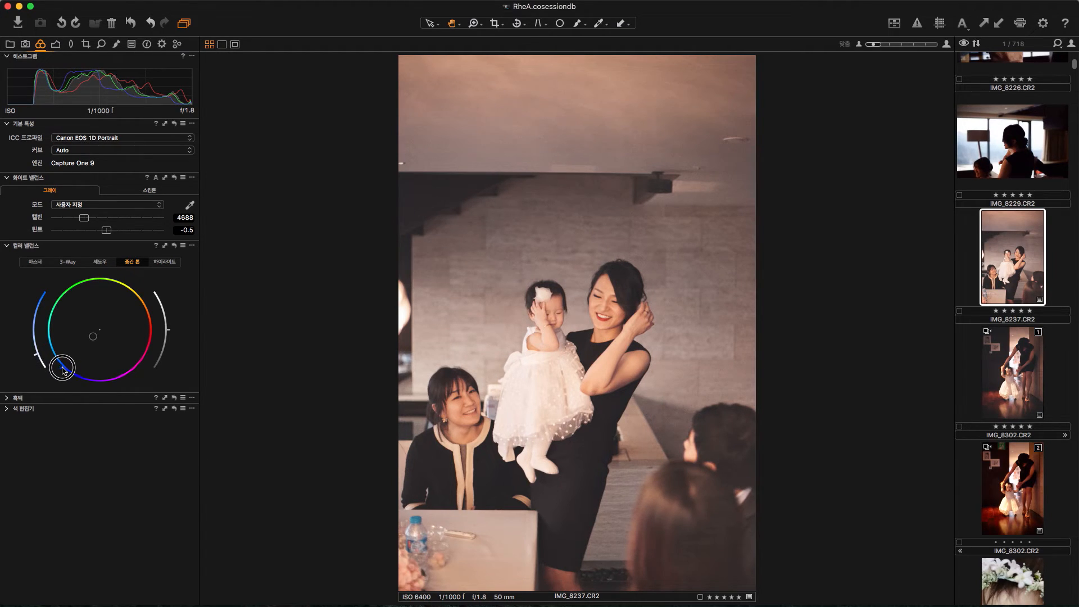
pyautogui.click(101, 262)
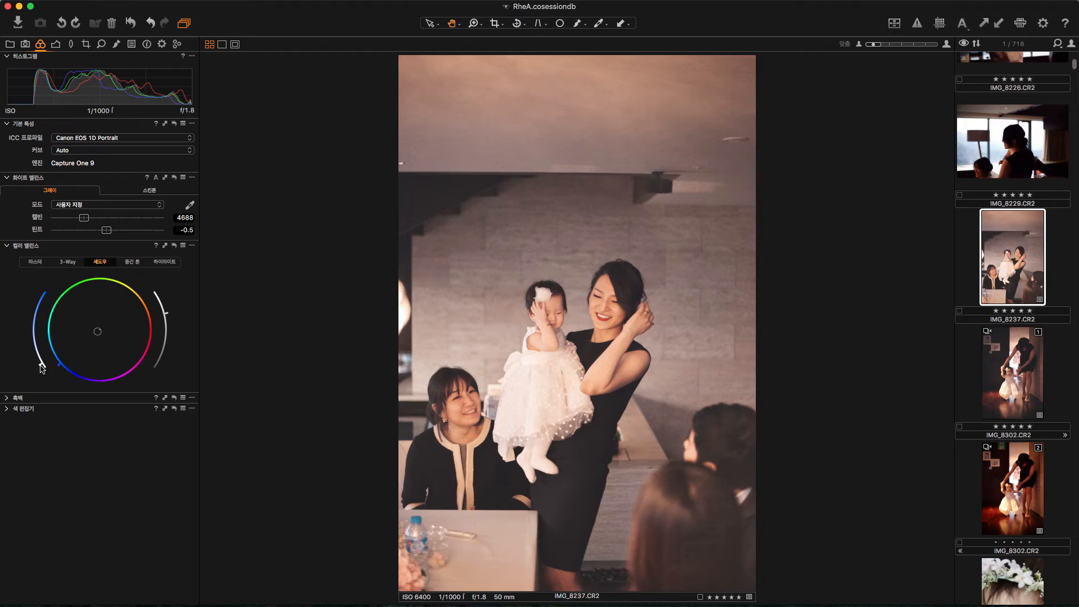
pyautogui.moveTo(61, 370)
pyautogui.mouseDown()
pyautogui.moveTo(55, 337)
pyautogui.moveTo(39, 364)
pyautogui.mouseUp()
# Step: Fine-tune the white balance to Kelvin 4649 and tint -2.2, and darken the shadow lightness in Color Balance
pyautogui.moveTo(87, 223); pyautogui.dragTo(104, 233)
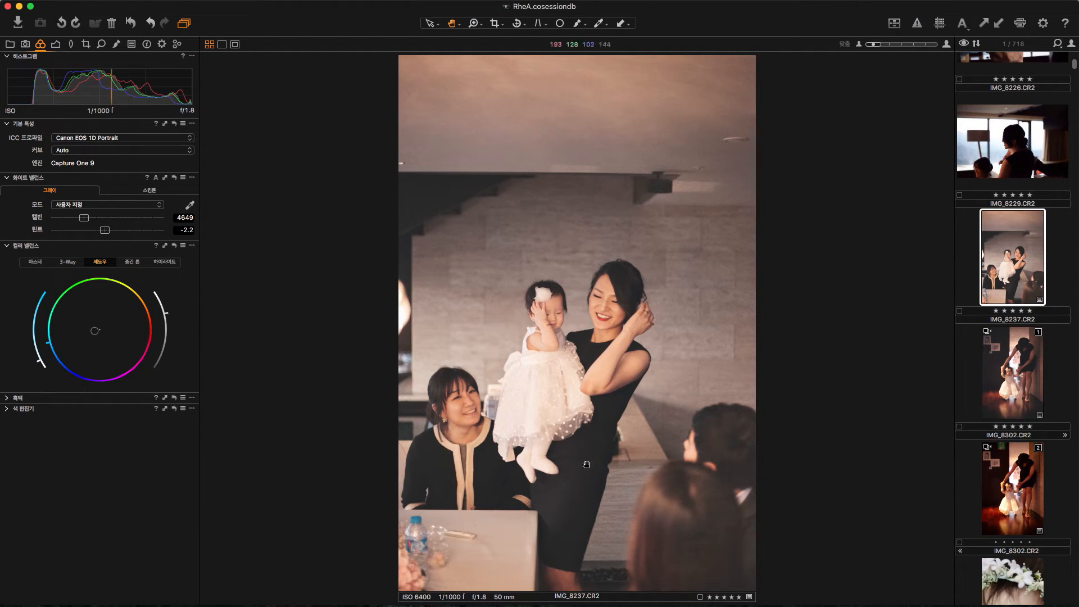
pyautogui.moveTo(168, 318); pyautogui.dragTo(166, 310)
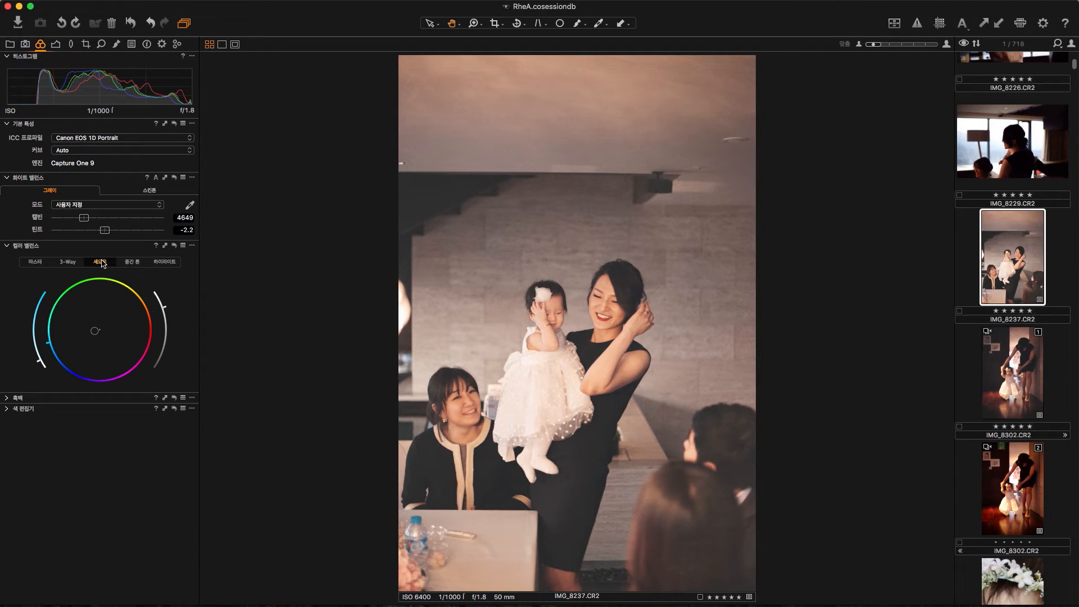
pyautogui.moveTo(166, 308)
pyautogui.mouseDown()
pyautogui.moveTo(175, 346)
pyautogui.moveTo(175, 326)
pyautogui.mouseUp()
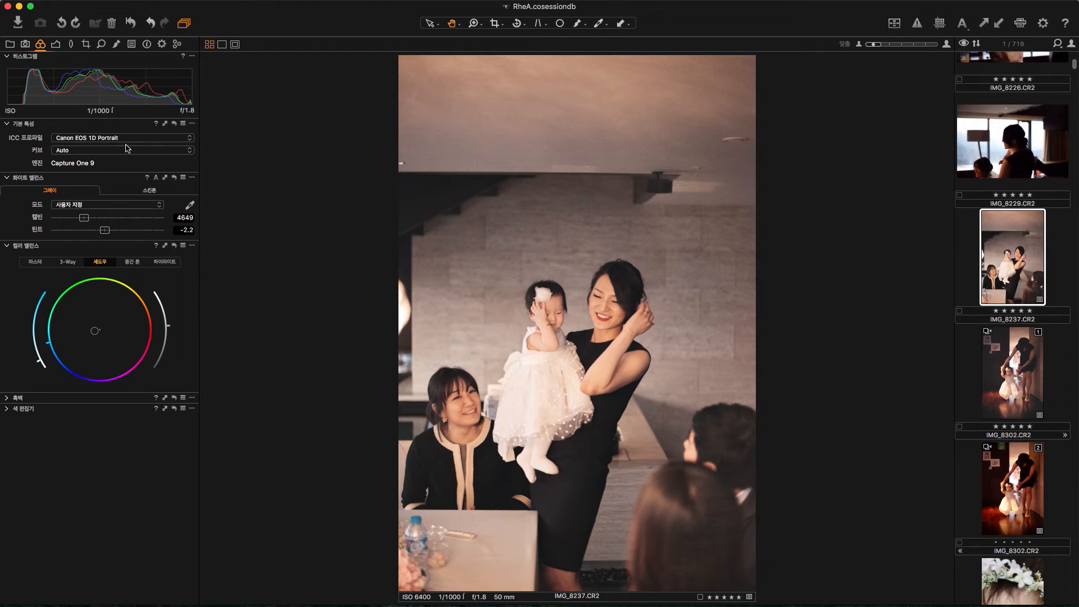
# Step: Darken the photo's edges with a vignetting amount of about -0.71 and reduce the saturation to -20
pyautogui.click(55, 43)
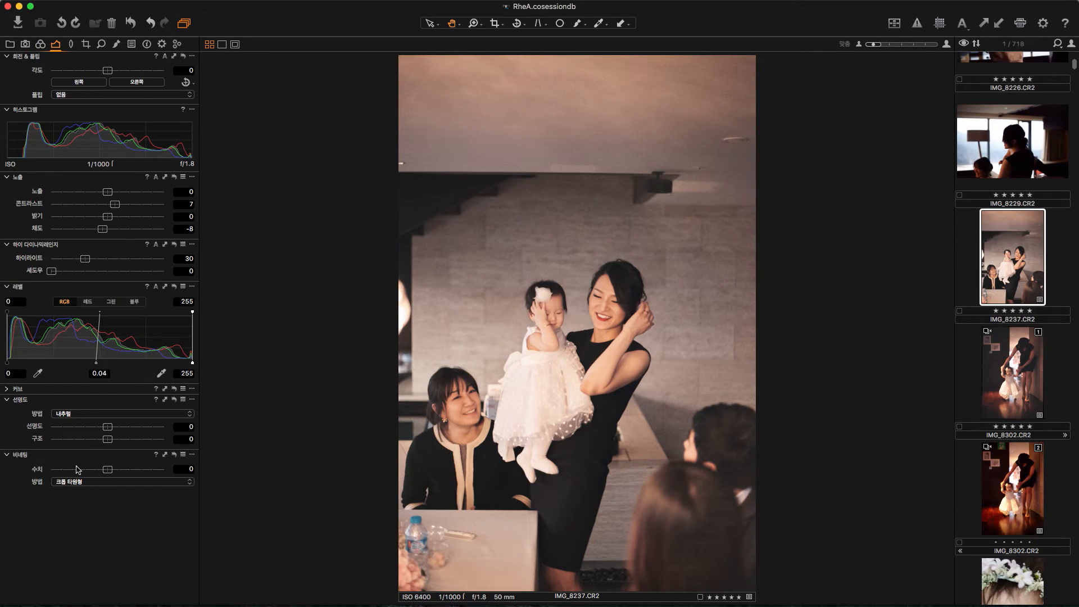
pyautogui.moveTo(107, 469); pyautogui.dragTo(97, 470)
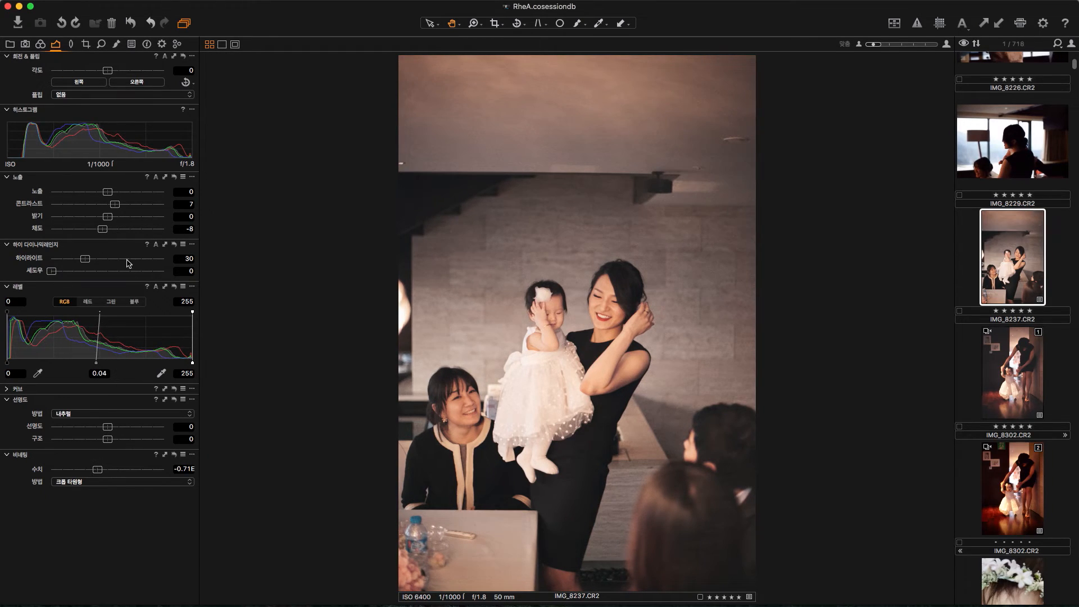
pyautogui.moveTo(101, 229); pyautogui.dragTo(101, 231)
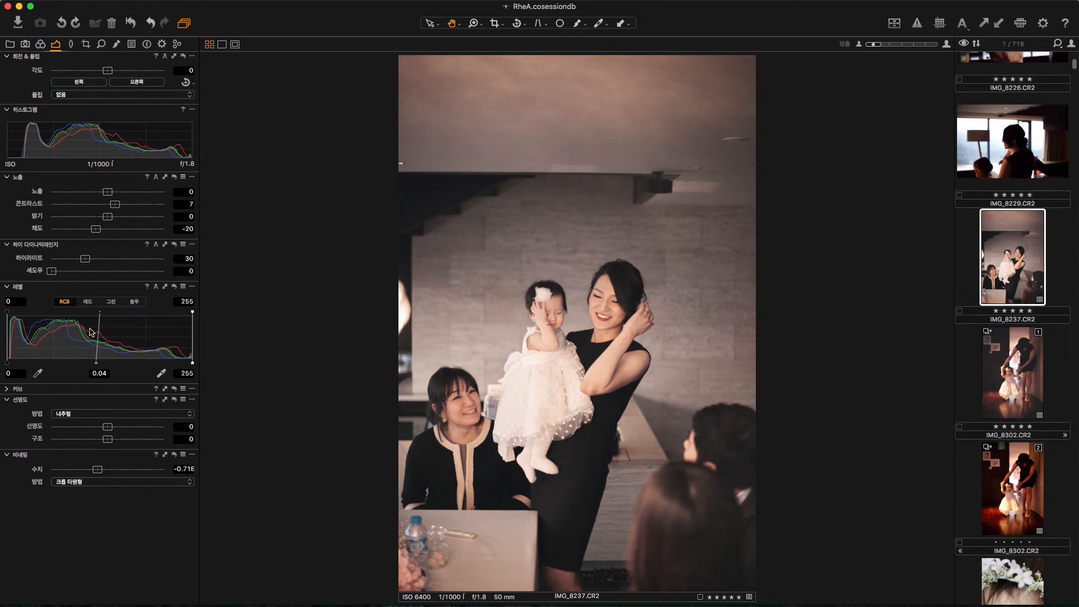
# Step: Set the highlight recovery to 60 and rotate the photo by -0.09 degrees
pyautogui.moveTo(83, 262); pyautogui.dragTo(119, 260)
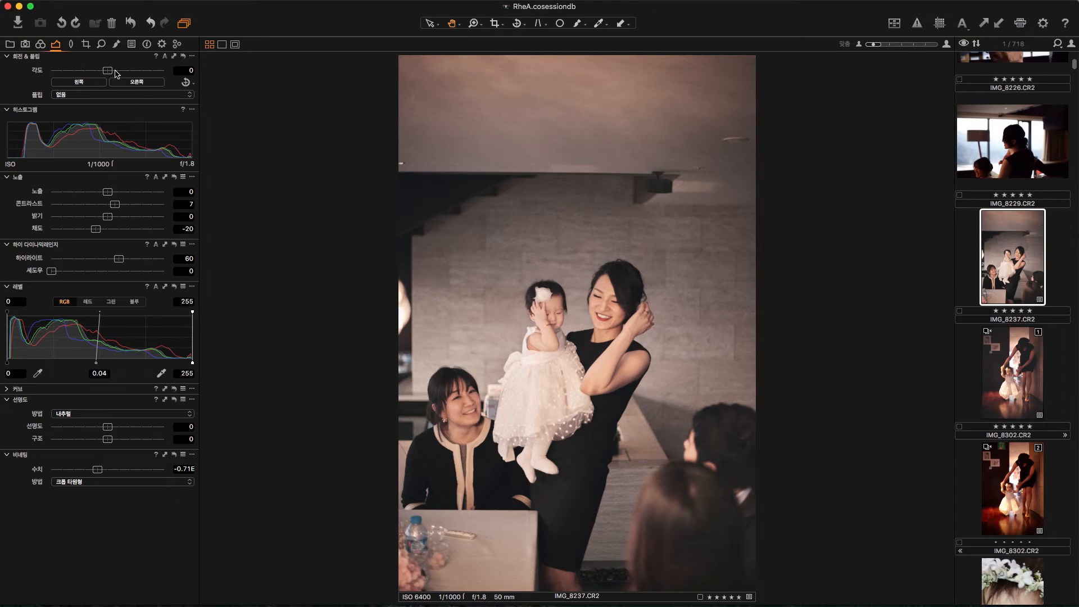
pyautogui.moveTo(114, 73); pyautogui.dragTo(113, 73)
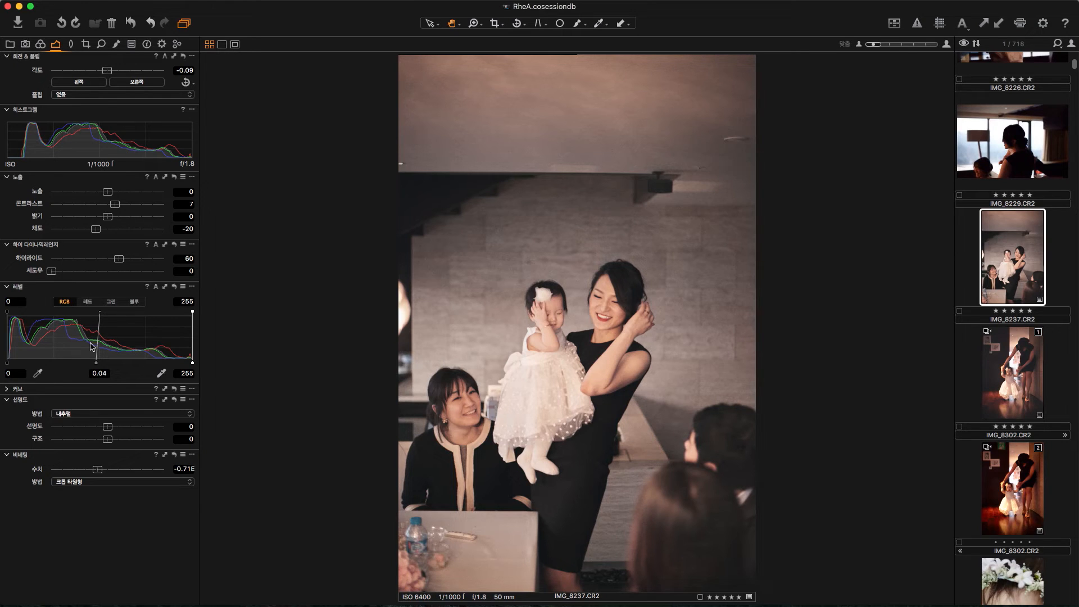
# Step: Raise the RGB levels black point to 8 and strengthen the RGB curve's S shape with lower shadows and highlights at input 181, output 200
pyautogui.moveTo(8, 365); pyautogui.dragTo(5, 374)
pyautogui.moveTo(7, 364); pyautogui.dragTo(13, 365)
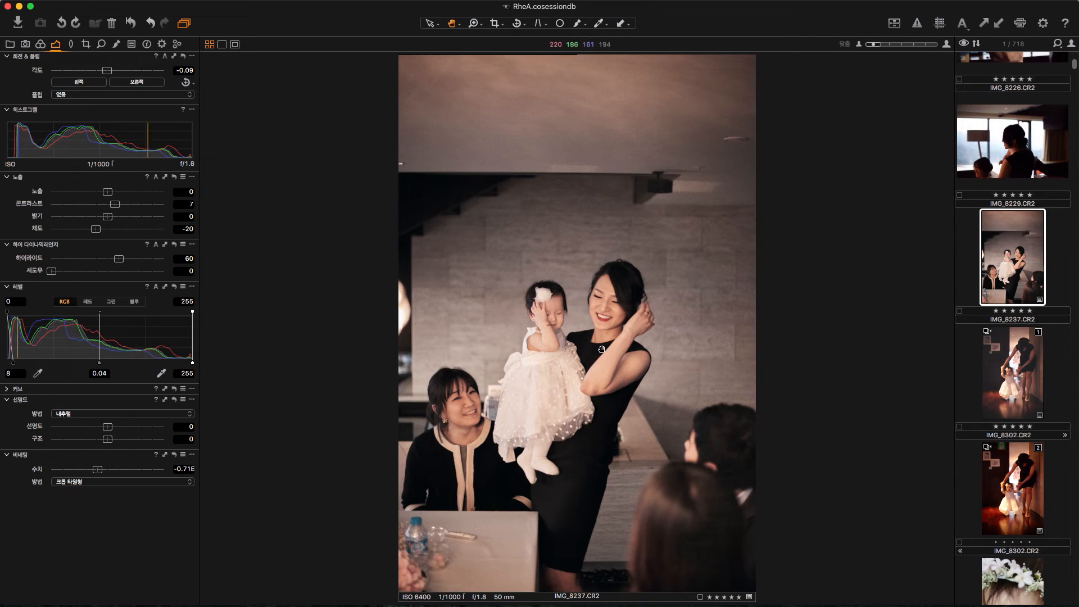
pyautogui.click(8, 389)
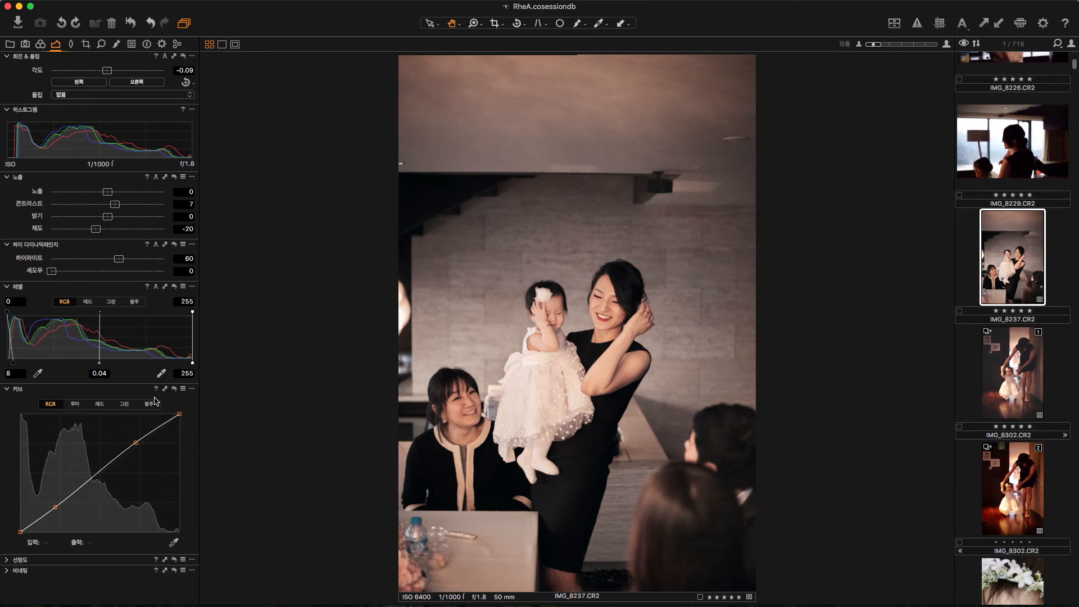
pyautogui.moveTo(58, 507); pyautogui.dragTo(58, 512)
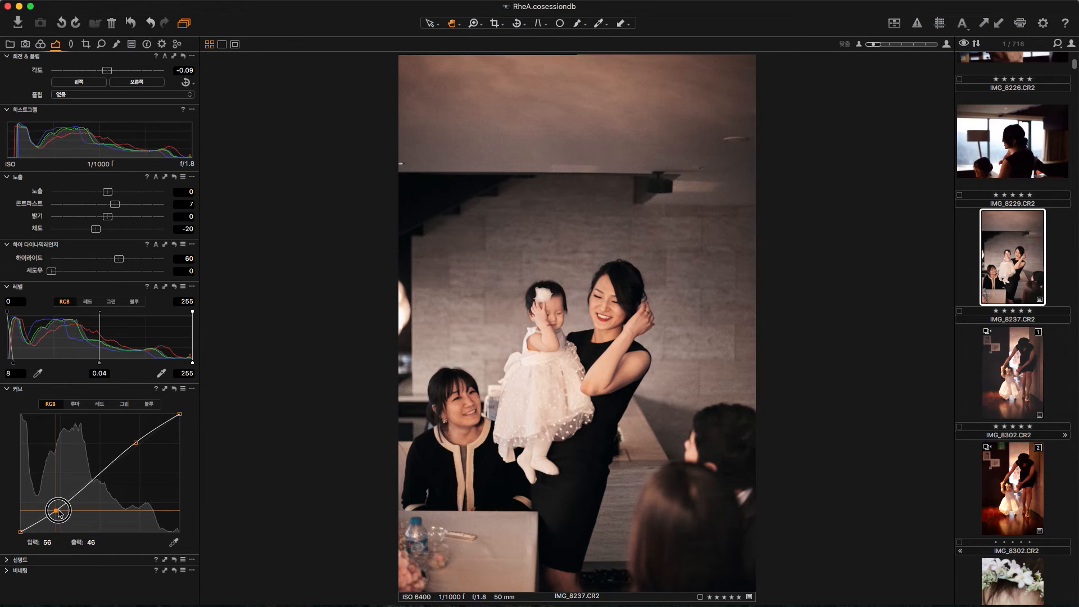
pyautogui.moveTo(134, 442); pyautogui.dragTo(133, 439)
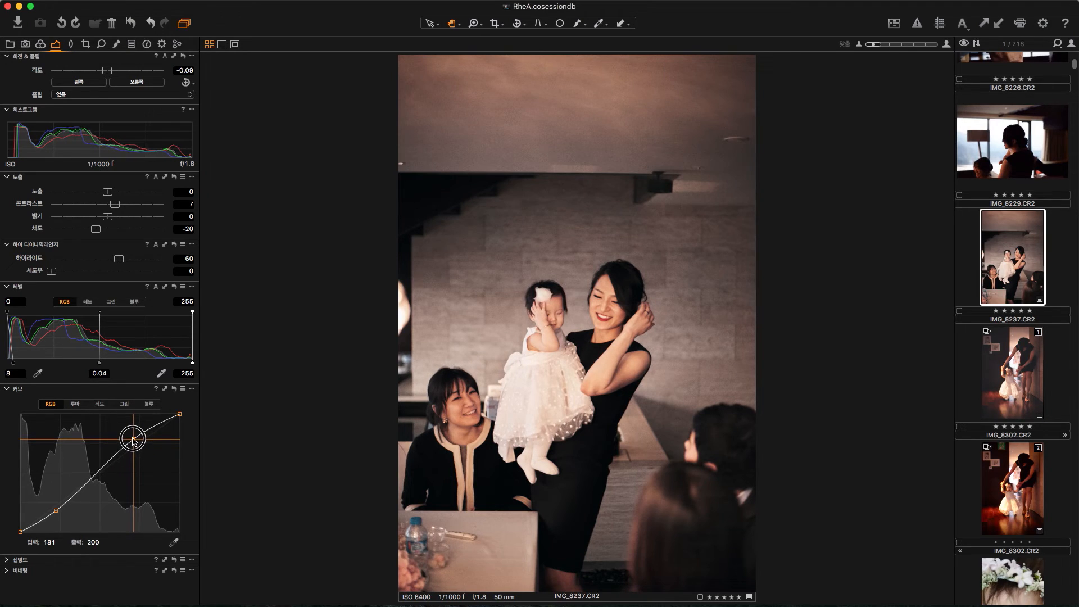
pyautogui.moveTo(56, 511); pyautogui.dragTo(54, 513)
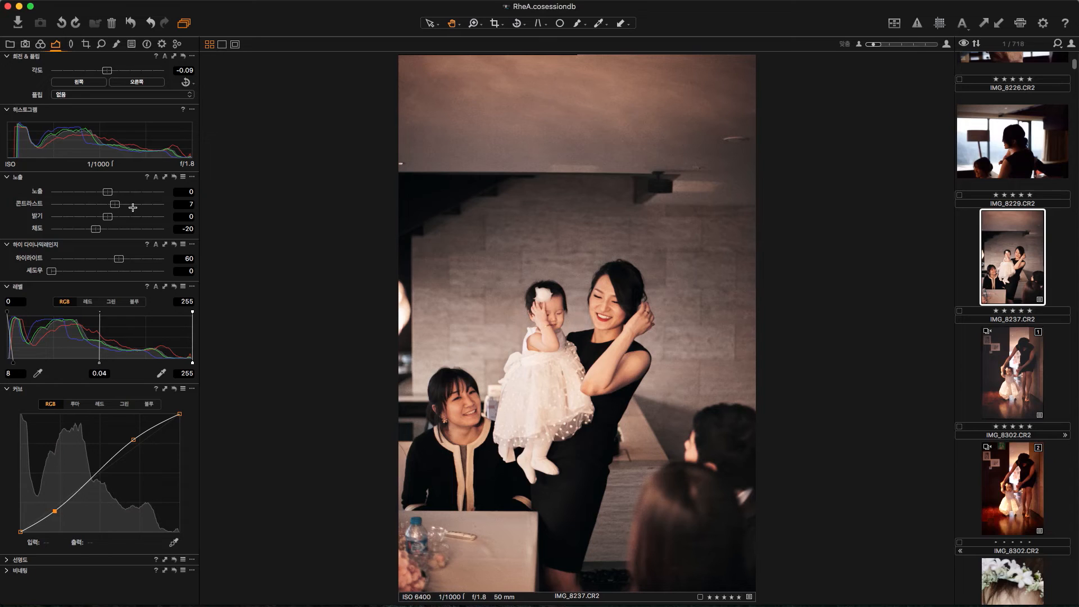
# Step: Lower the exposure to -0.18 and the saturation to -28
pyautogui.moveTo(107, 191); pyautogui.dragTo(103, 189)
pyautogui.scroll(-5, 103, 187)
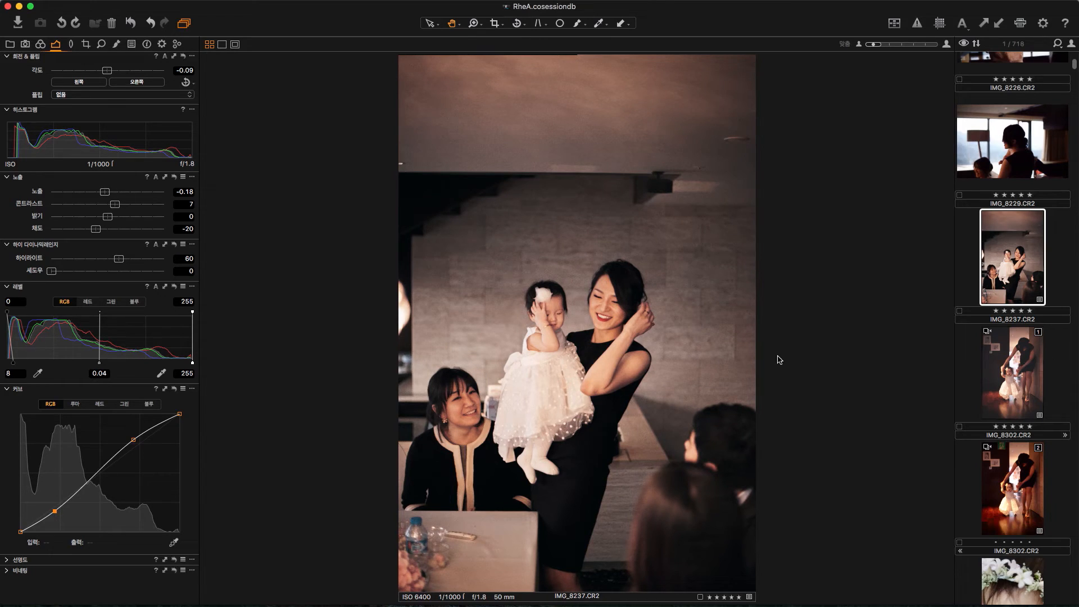
pyautogui.moveTo(95, 229); pyautogui.dragTo(93, 234)
# Step: Create a new unedited variant of IMG_8237.CR2 and compare it side by side with the edited variant
pyautogui.rightClick(1016, 280)
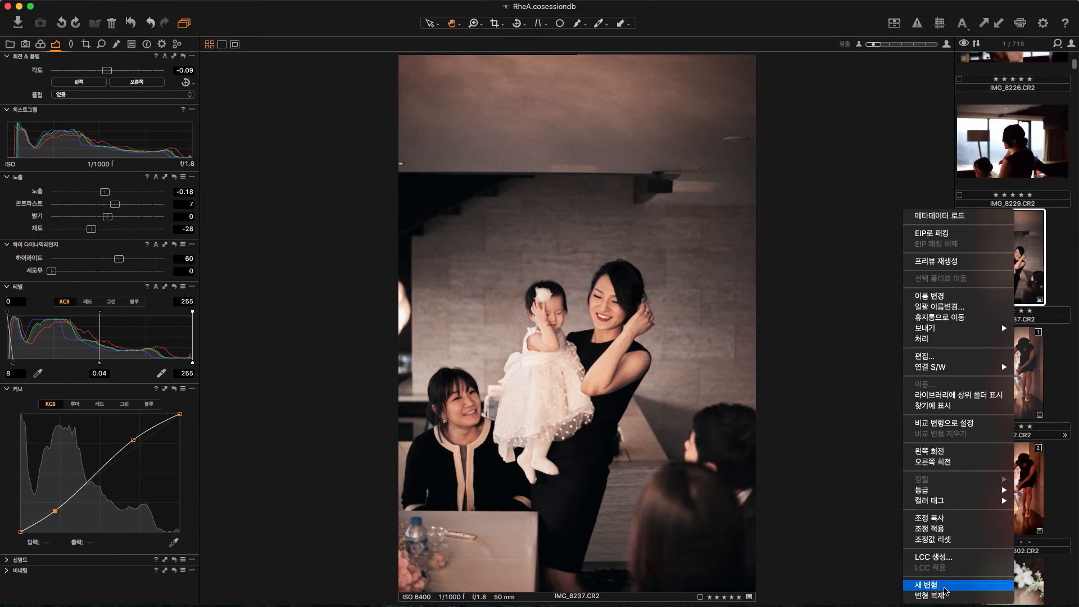
pyautogui.click(943, 588)
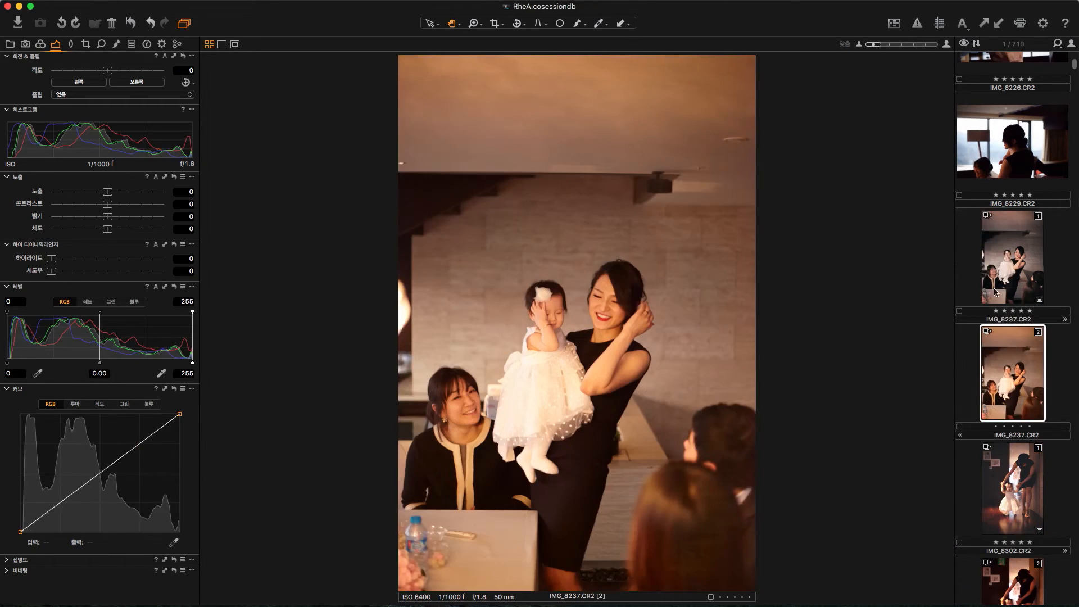
pyautogui.keyDown('super'); pyautogui.click(1015, 365); pyautogui.keyUp('super')
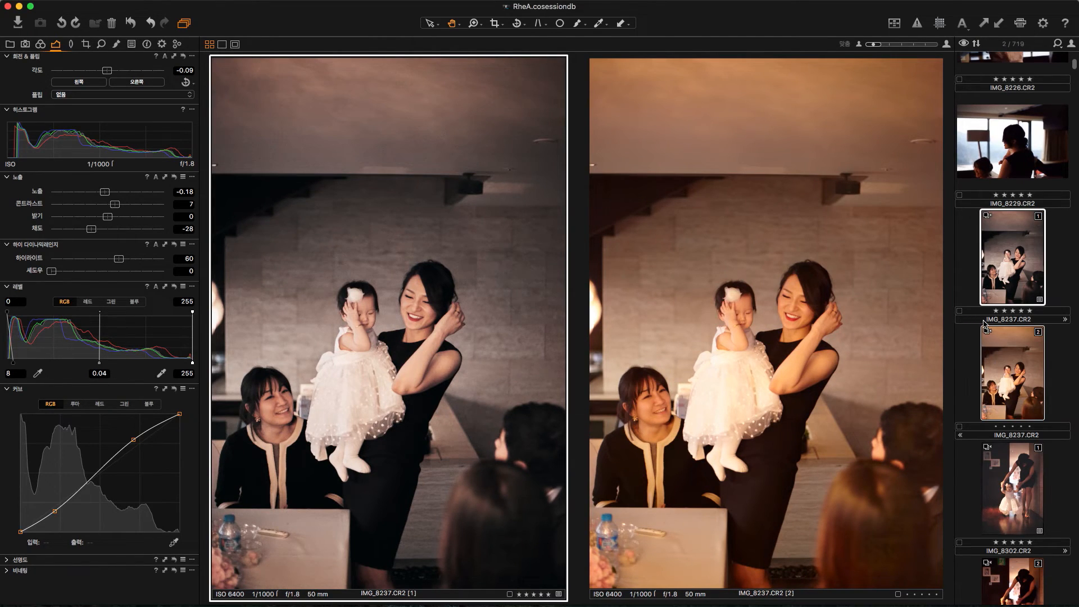
# Step: Leave the variant comparison and apply the copied adjustments to IMG_8229.CR2
pyautogui.keyDown('super'); pyautogui.click(1014, 281); pyautogui.keyUp('super')
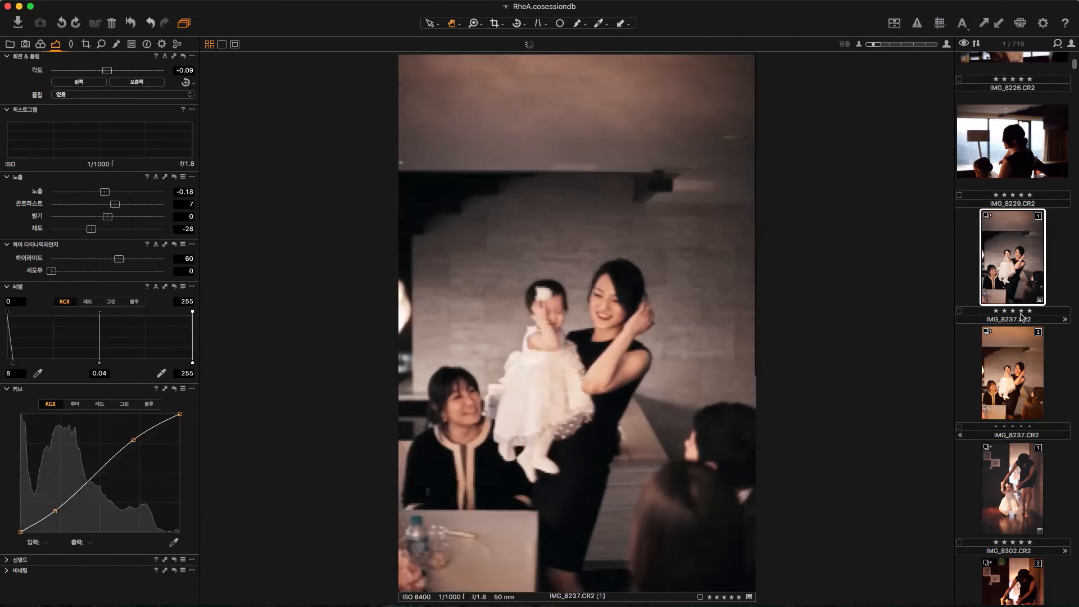
pyautogui.click(1015, 280)
pyautogui.scroll(3, 1015, 281)
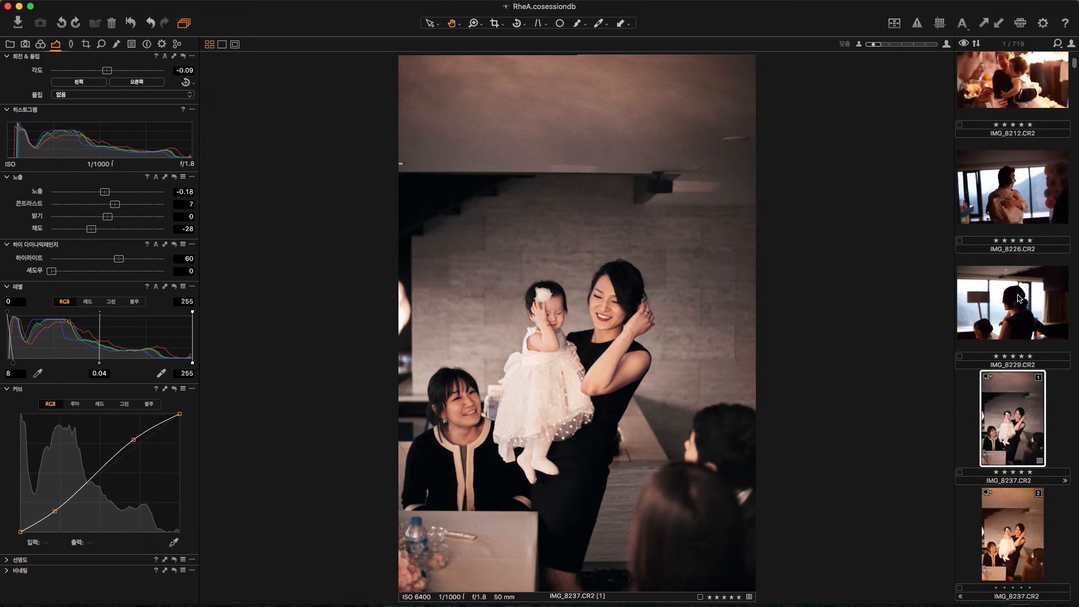
pyautogui.click(1014, 287)
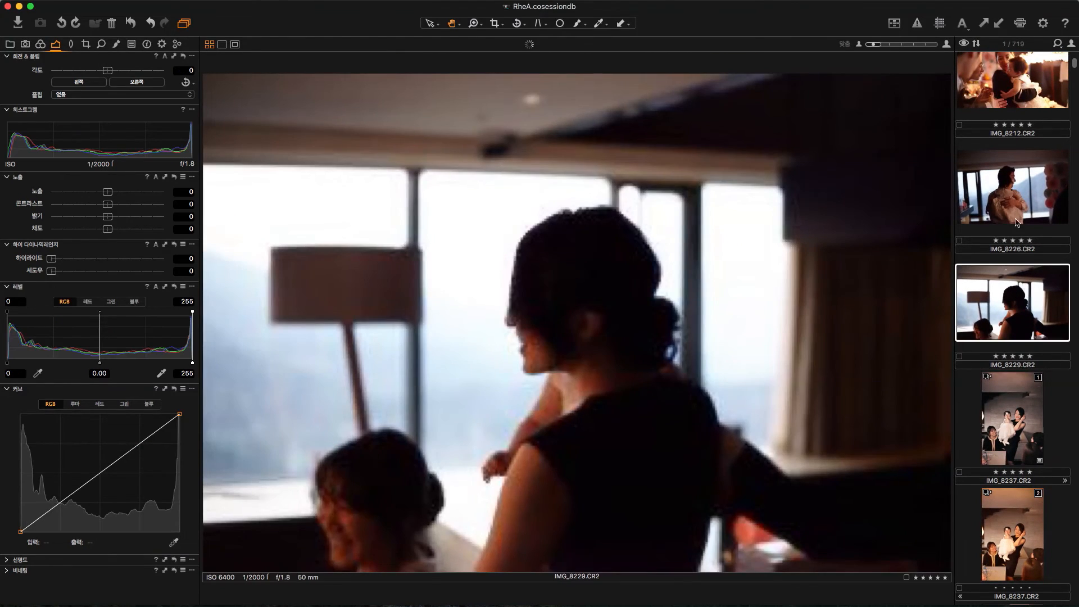
pyautogui.click(1000, 24)
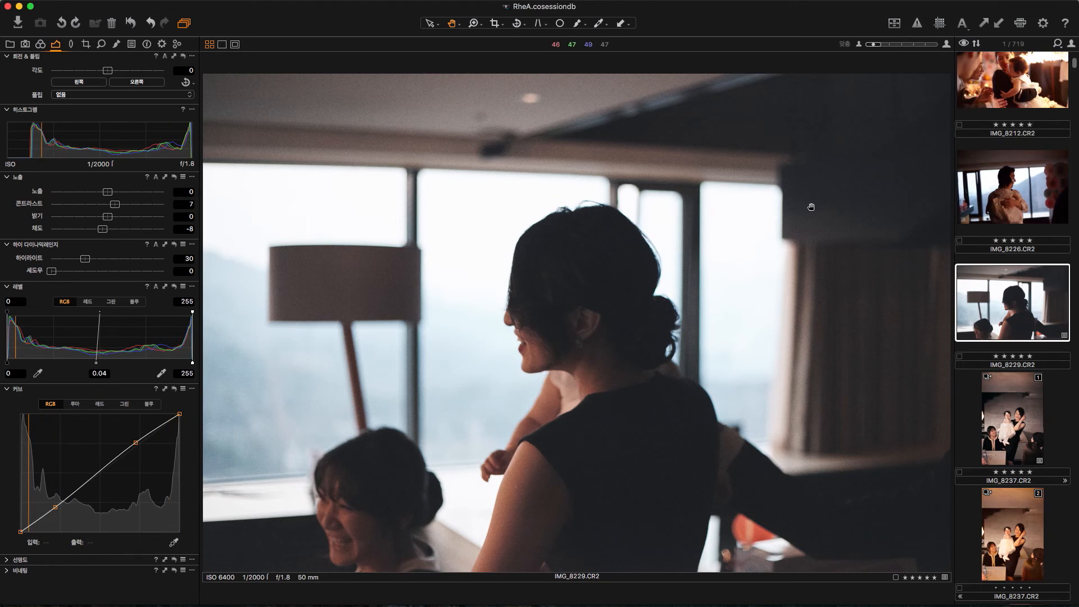
# Step: Set the vignetting of IMG_8229.CR2 to -1.32 EV and rotate the photo by -0.18 degrees
pyautogui.click(8, 388)
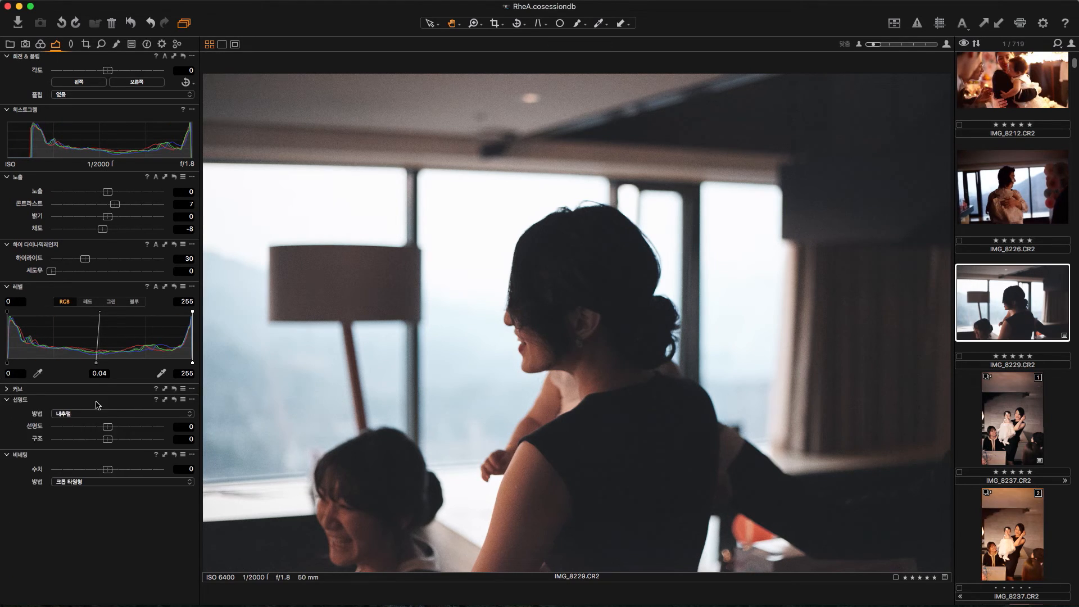
pyautogui.moveTo(107, 474); pyautogui.dragTo(88, 474)
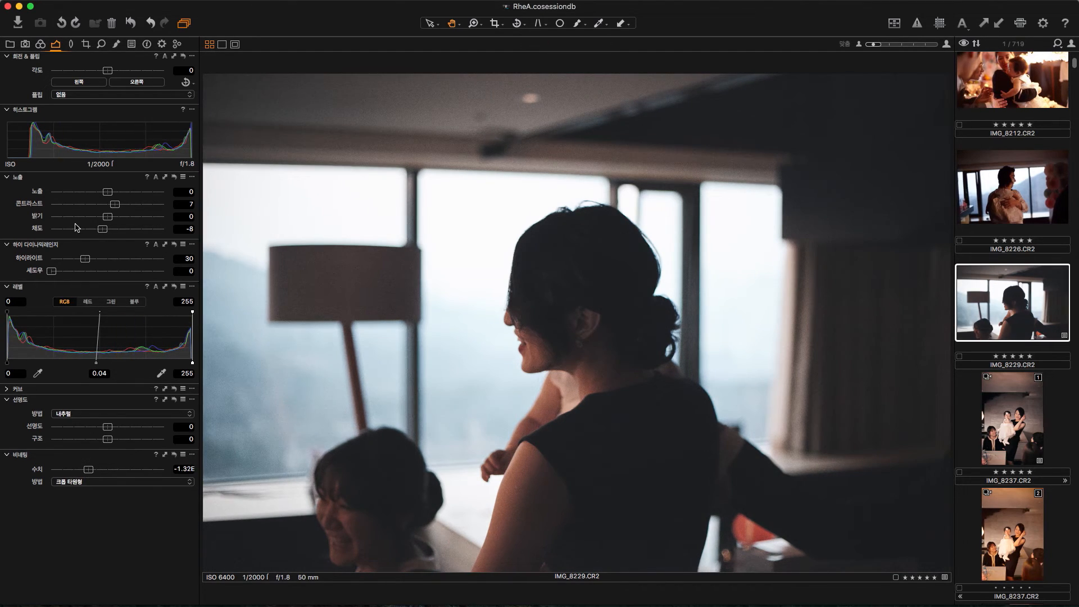
pyautogui.moveTo(110, 71); pyautogui.dragTo(110, 70)
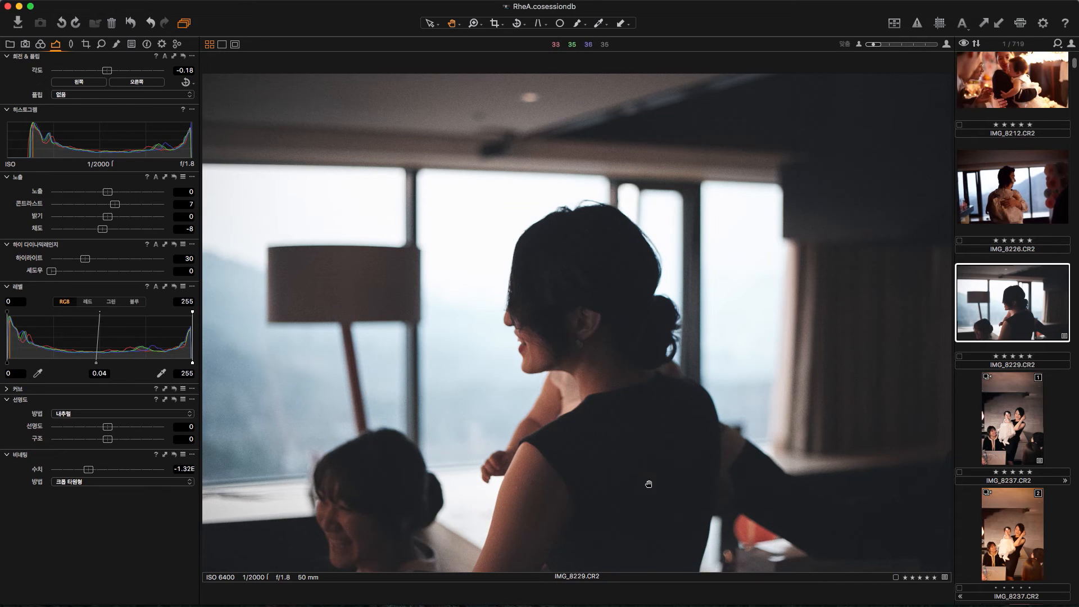
# Step: Apply the copied adjustments to IMG_8226.CR2 and rotate the photo by 3.51 degrees
pyautogui.click(1012, 199)
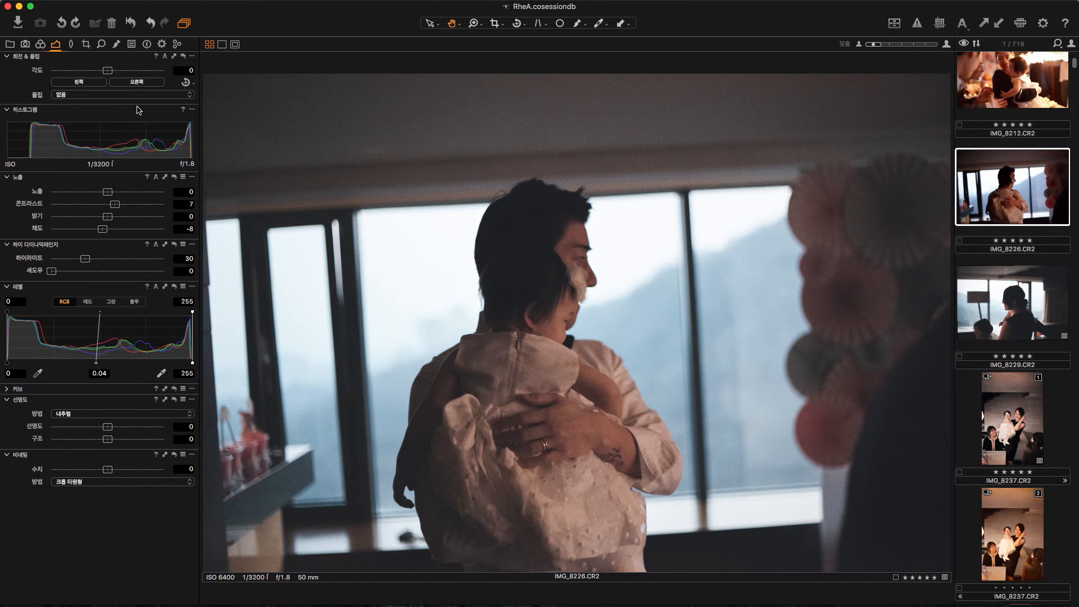
pyautogui.moveTo(111, 72); pyautogui.dragTo(112, 72)
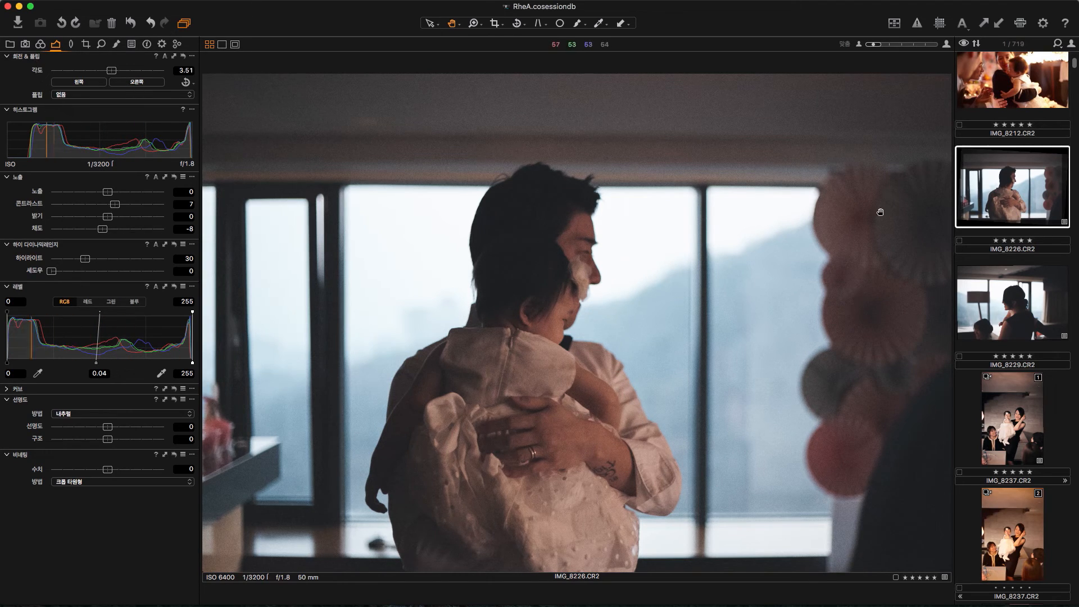
# Step: Slightly lower the shadow lightness in the color balance of IMG_8226.CR2
pyautogui.click(42, 45)
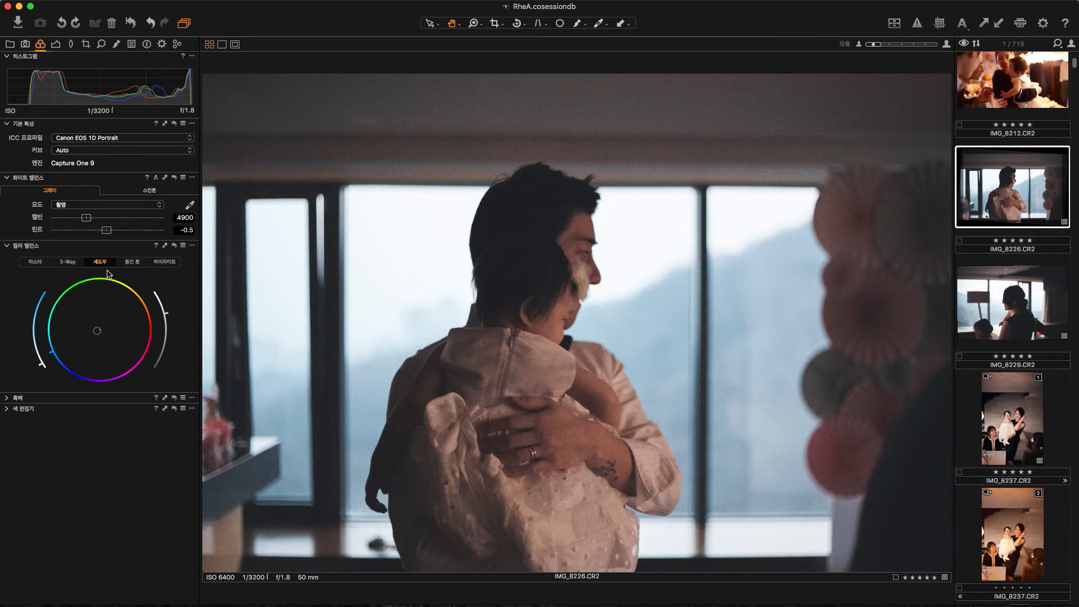
pyautogui.moveTo(168, 318)
pyautogui.mouseDown()
pyautogui.moveTo(173, 330)
pyautogui.moveTo(175, 320)
pyautogui.mouseUp()
# Step: Apply the copied adjustments to IMG_8212.CR2
pyautogui.scroll(3, 984, 265)
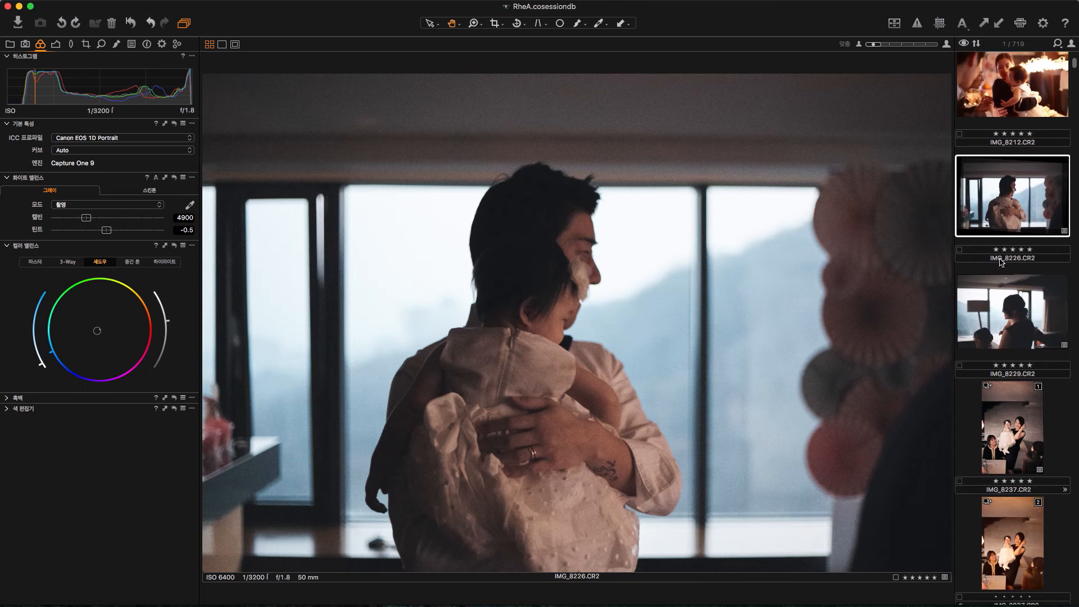
pyautogui.click(1015, 242)
pyautogui.click(998, 26)
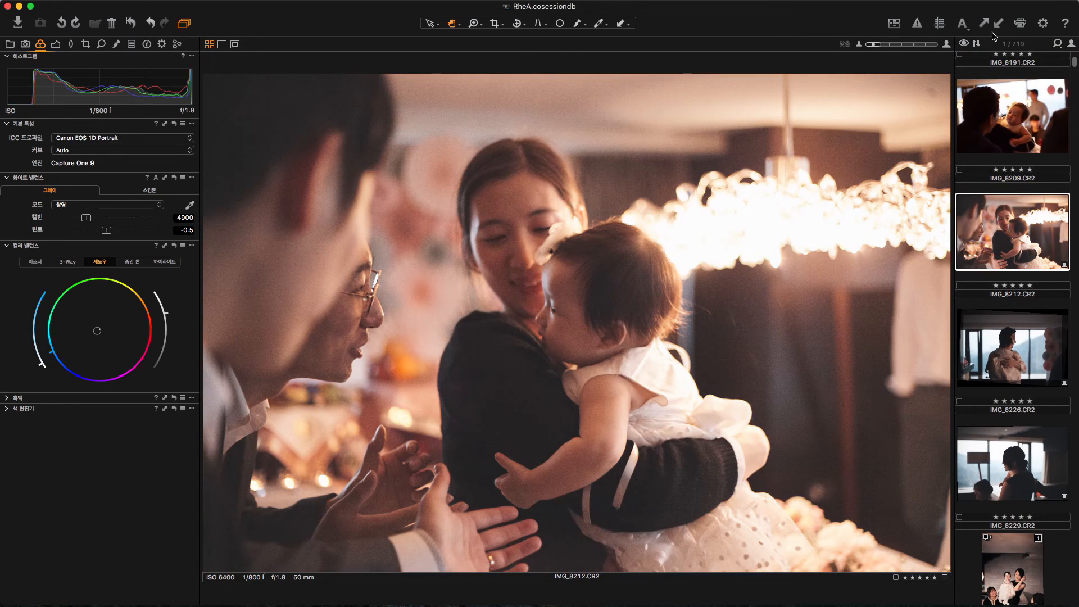
# Step: Lower the exposure of IMG_8212.CR2 to -0.28 and set its vignetting to -1.13 EV
pyautogui.click(55, 44)
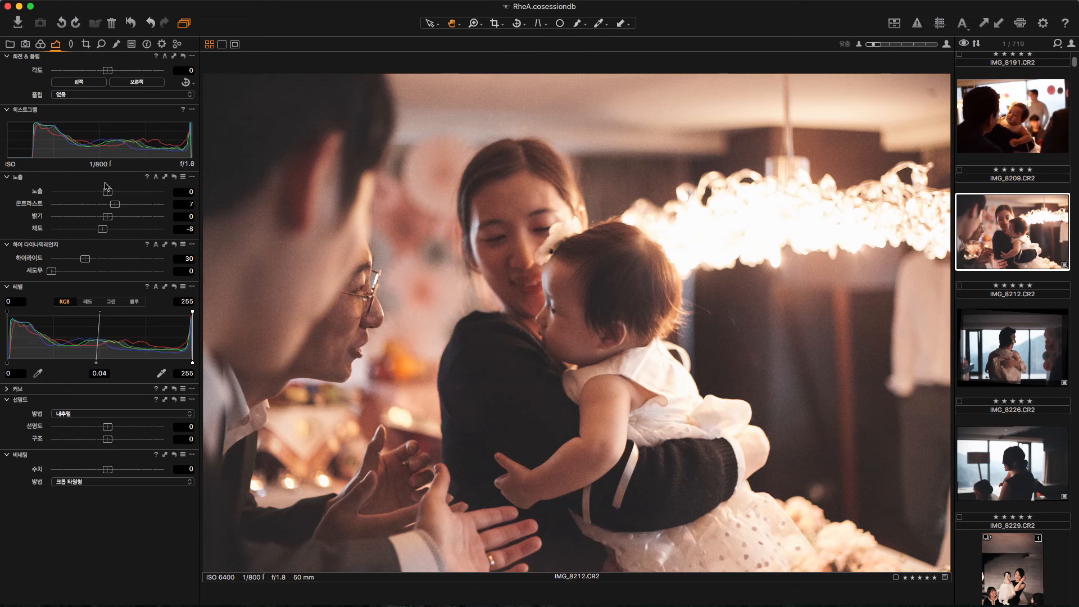
pyautogui.moveTo(108, 194); pyautogui.dragTo(104, 194)
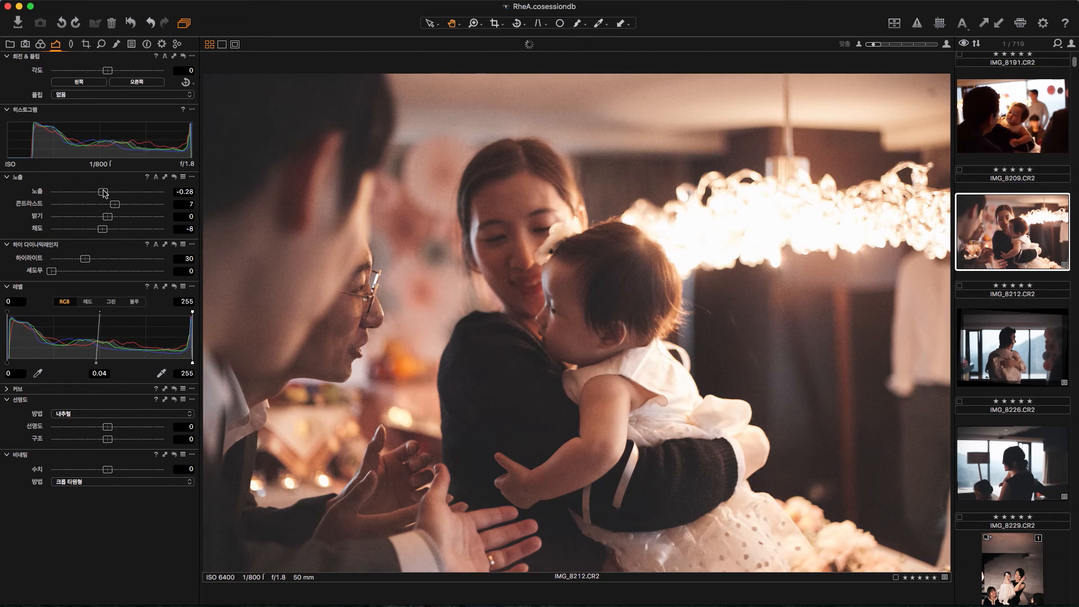
pyautogui.click(98, 469)
pyautogui.moveTo(98, 471); pyautogui.dragTo(92, 471)
# Step: Apply the copied adjustments to IMG_8209.CR2
pyautogui.scroll(3, 1021, 415)
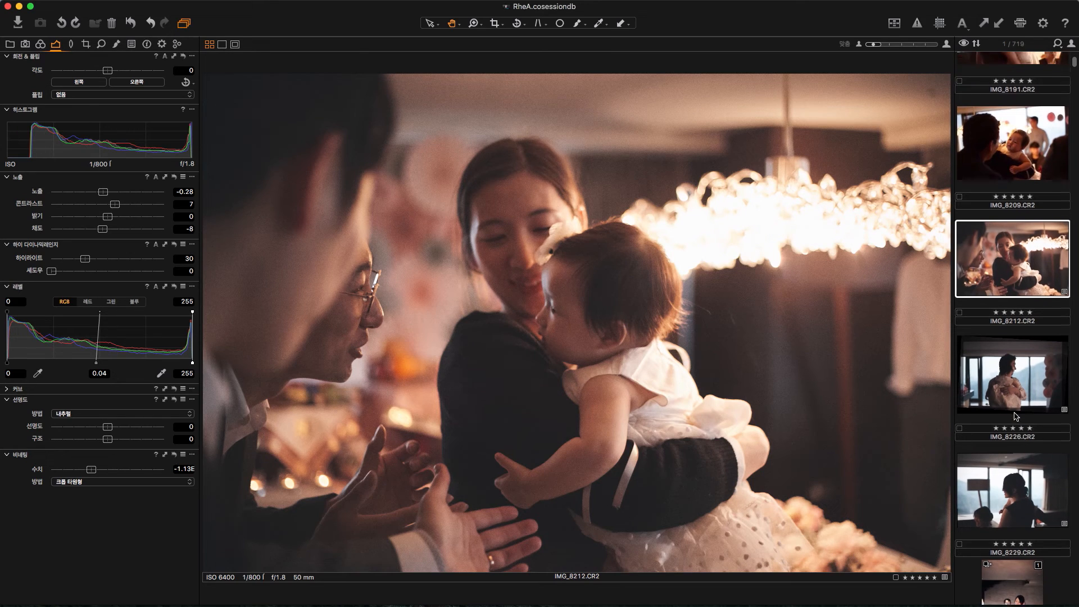
pyautogui.click(1001, 289)
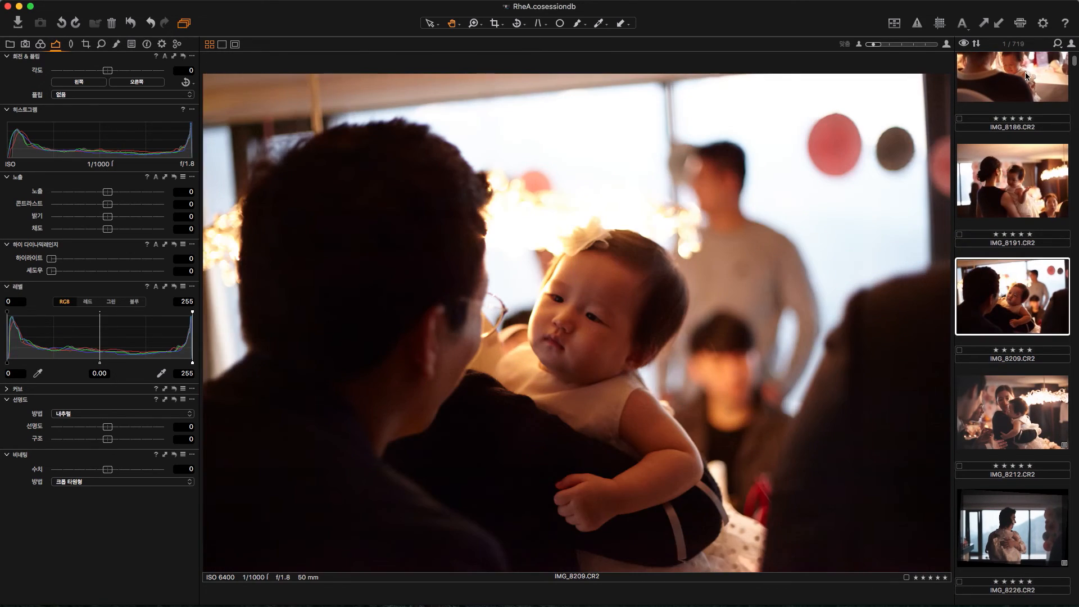
pyautogui.click(996, 26)
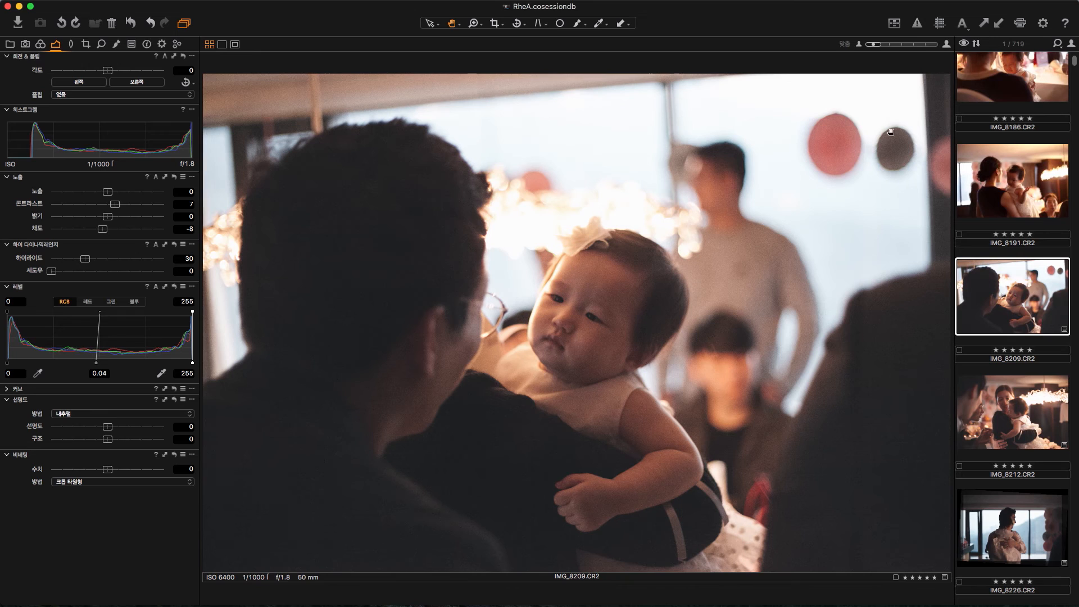
# Step: Rotate IMG_8209.CR2 by 3.33 degrees and darken its edges with negative vignetting
pyautogui.moveTo(108, 70); pyautogui.dragTo(111, 71)
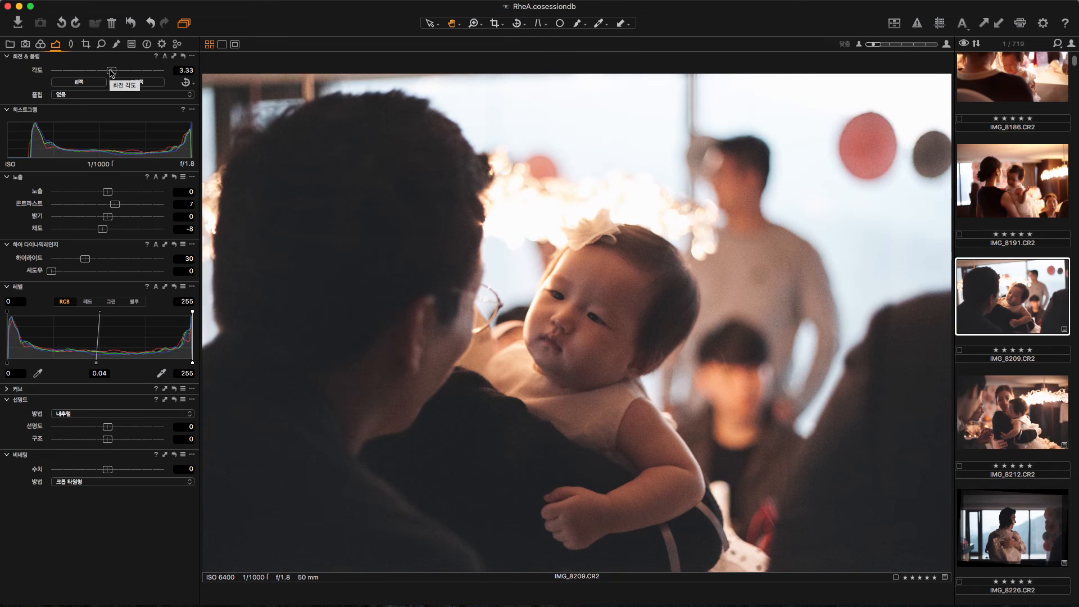
pyautogui.moveTo(108, 470); pyautogui.dragTo(85, 475)
# Step: Apply the copied adjustments to IMG_8191.CR2 and rotate the photo by 1.17 degrees
pyautogui.scroll(2, 1012, 278)
pyautogui.click(1012, 279)
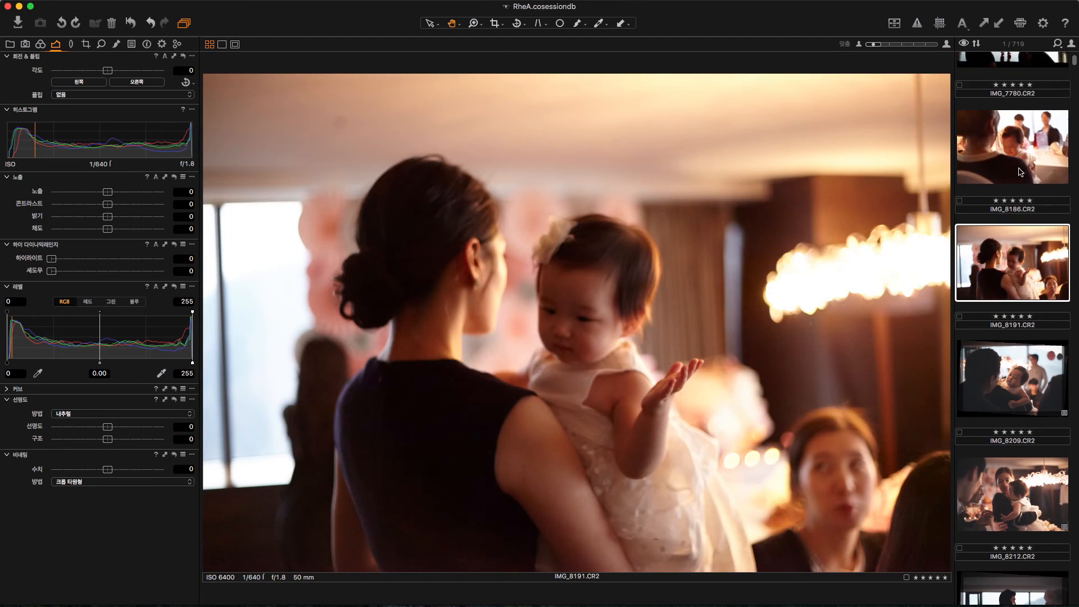
pyautogui.click(1001, 27)
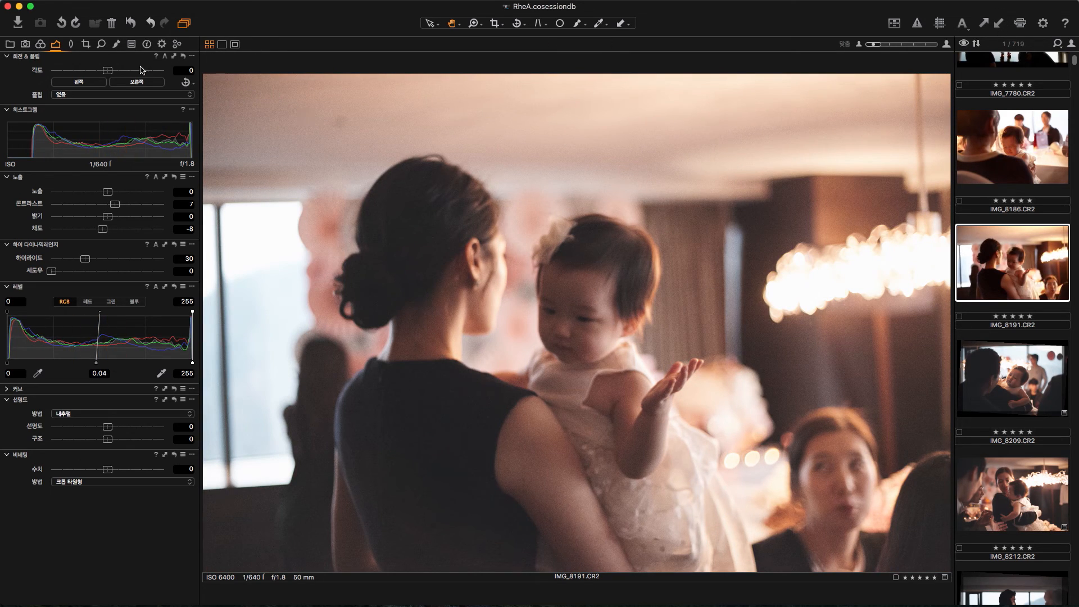
pyautogui.moveTo(108, 71); pyautogui.dragTo(111, 74)
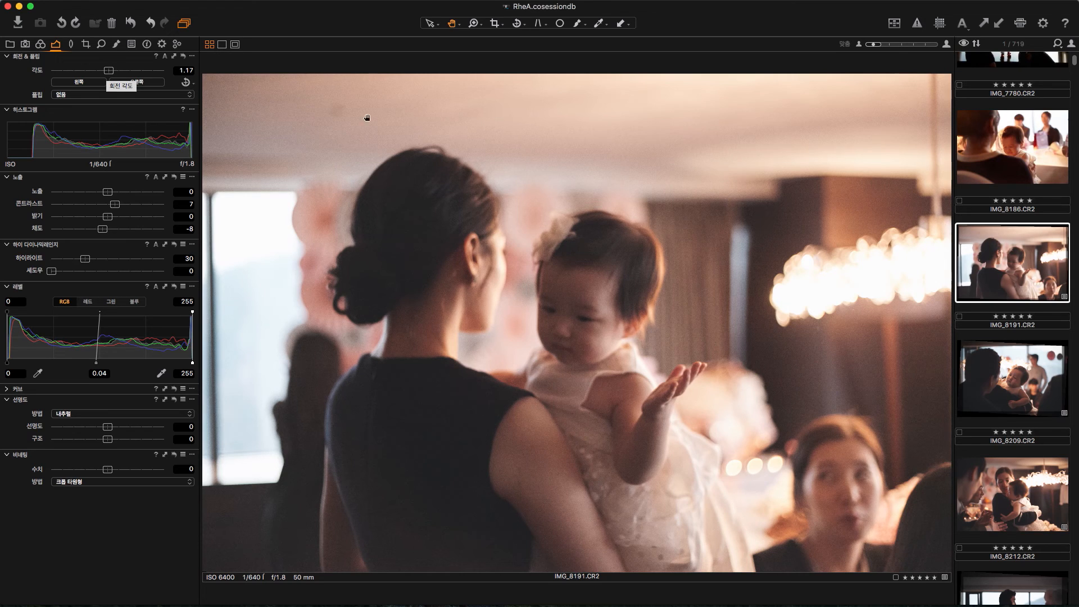
# Step: Clone the edited variant of IMG_8191.CR2 and select the clone for editing
pyautogui.rightClick(1022, 281)
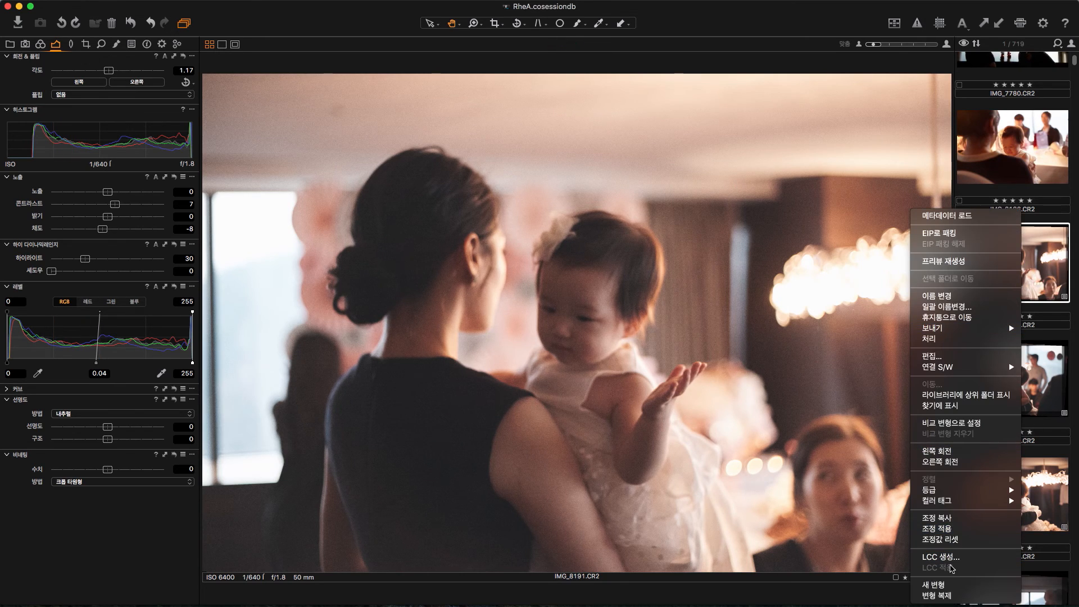
pyautogui.click(958, 597)
pyautogui.click(1009, 282)
pyautogui.click(1027, 378)
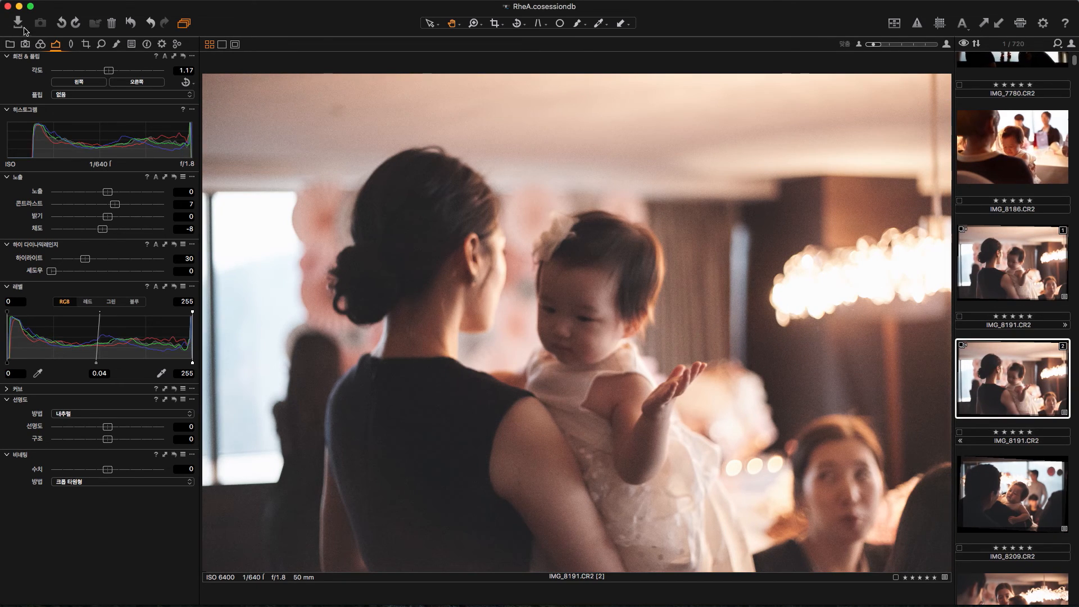
# Step: Give the cloned variant the B&W Panchromatic effect ICC profile and raise its color balance shadow lightness
pyautogui.click(40, 45)
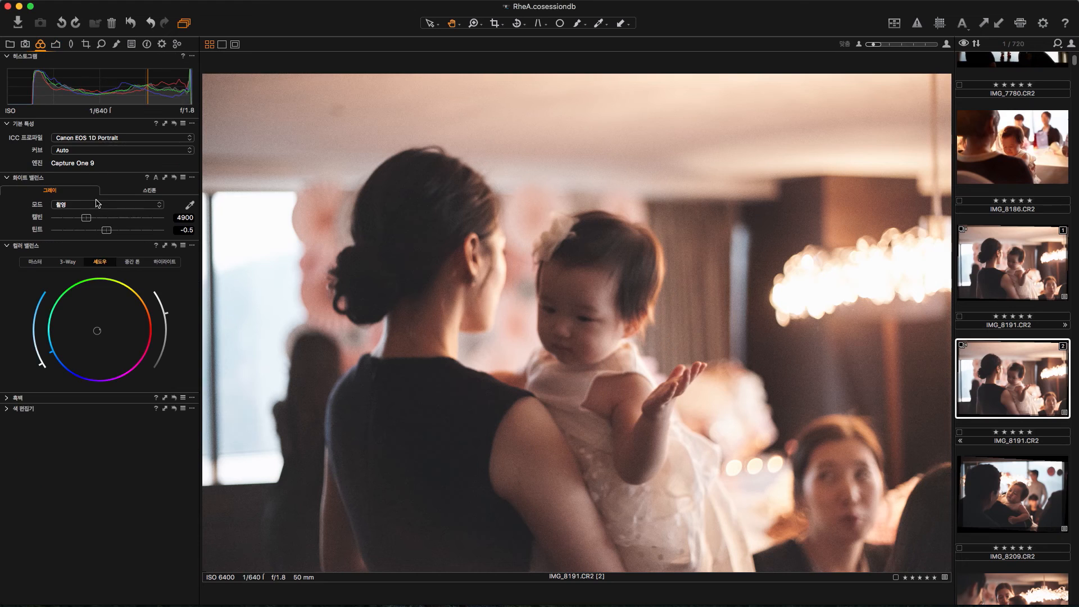
pyautogui.click(76, 138)
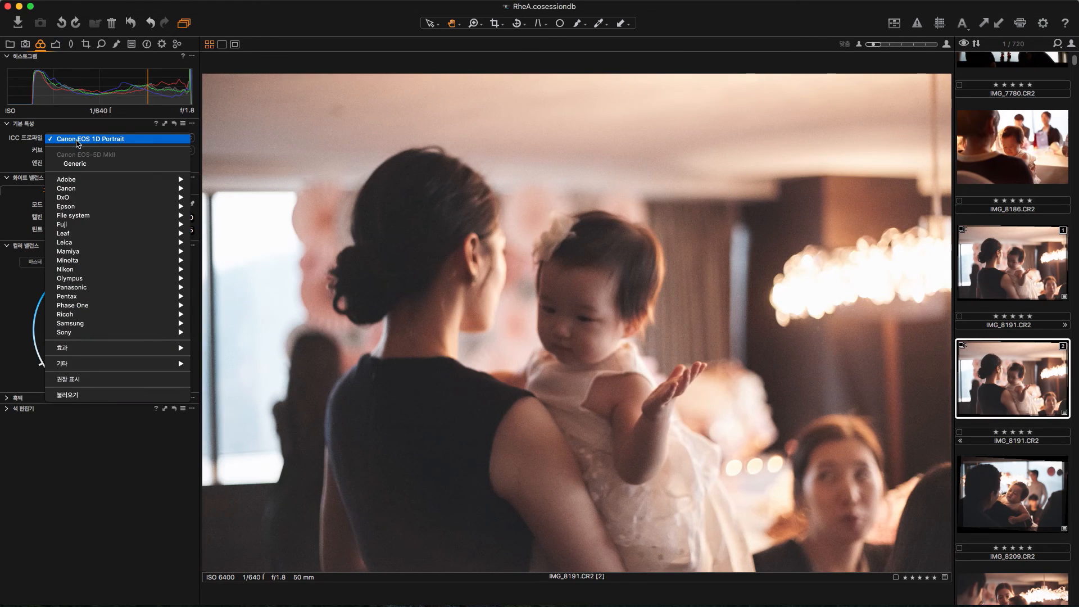
pyautogui.moveTo(90, 351)
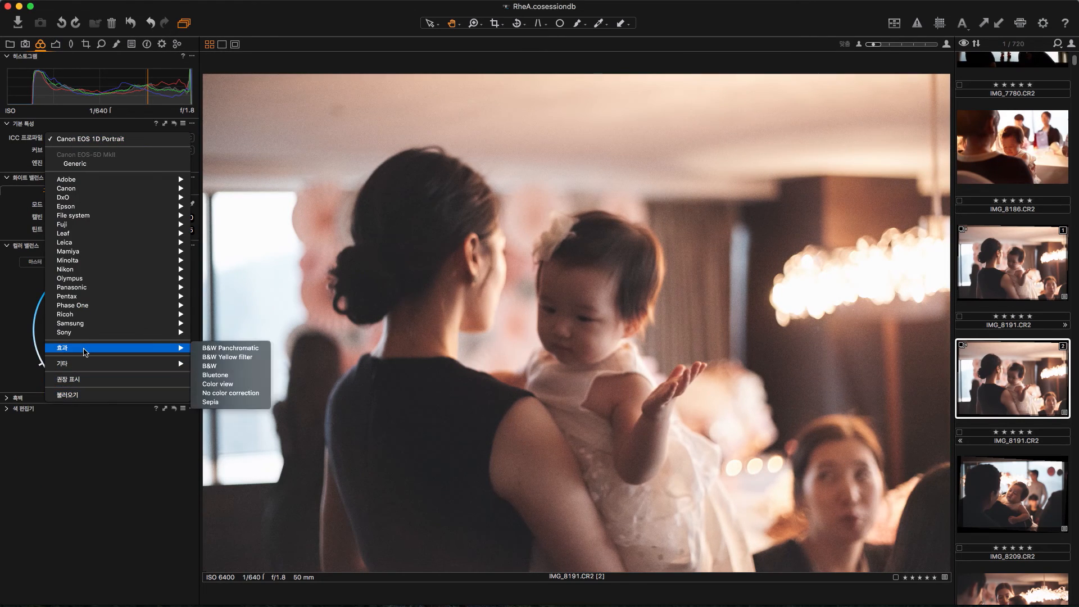
pyautogui.click(222, 350)
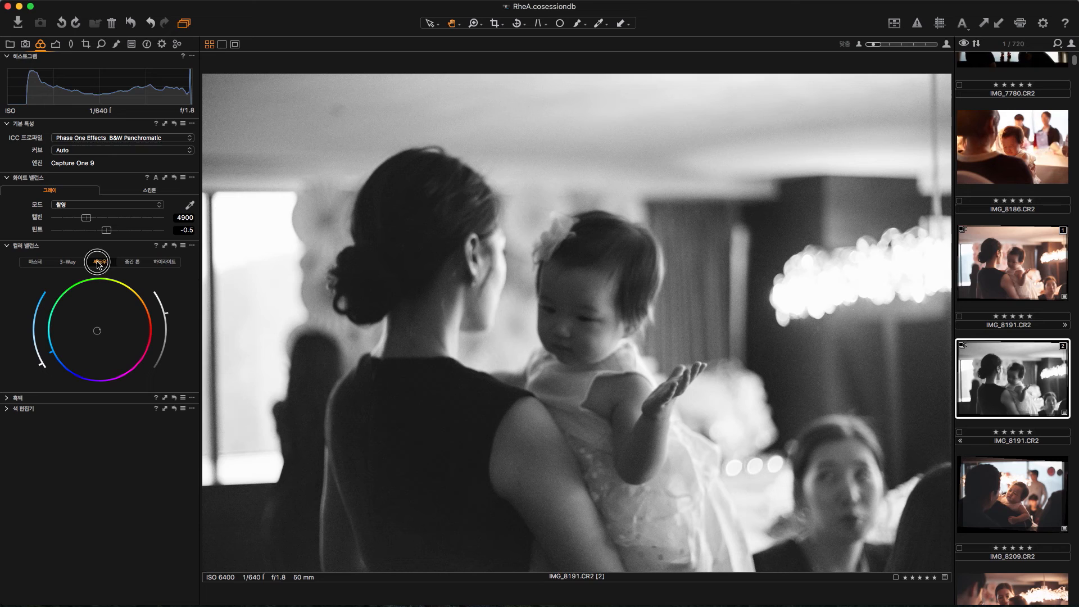
pyautogui.moveTo(168, 318); pyautogui.dragTo(169, 292)
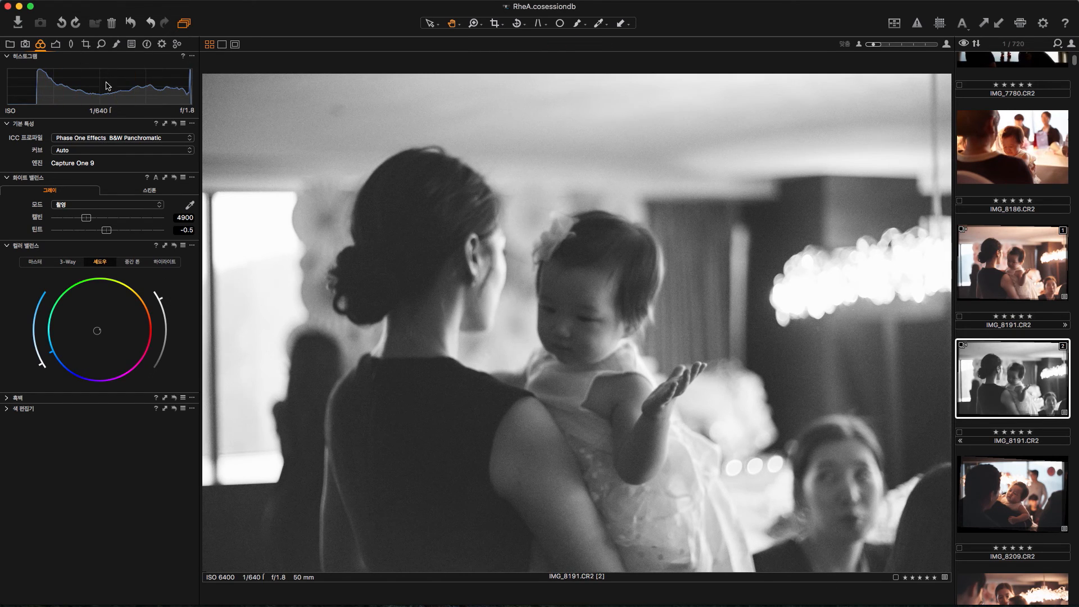
# Step: Set the black-and-white variant's vignetting to -1.43 EV and contrast to 8, and compare it with the color variant
pyautogui.click(55, 45)
pyautogui.moveTo(103, 474); pyautogui.dragTo(83, 466)
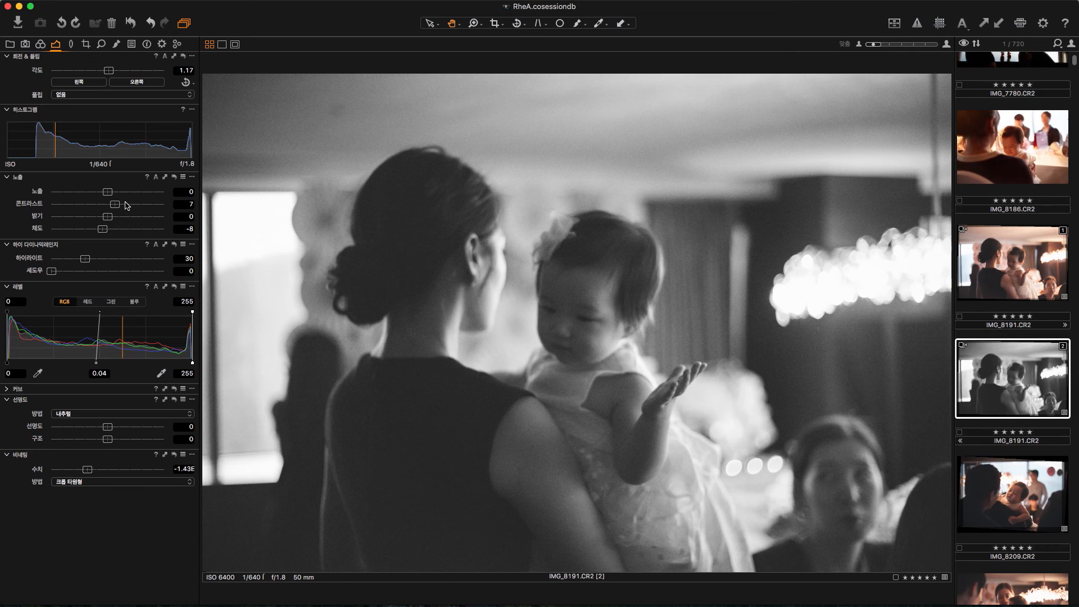
pyautogui.moveTo(118, 208); pyautogui.dragTo(127, 210)
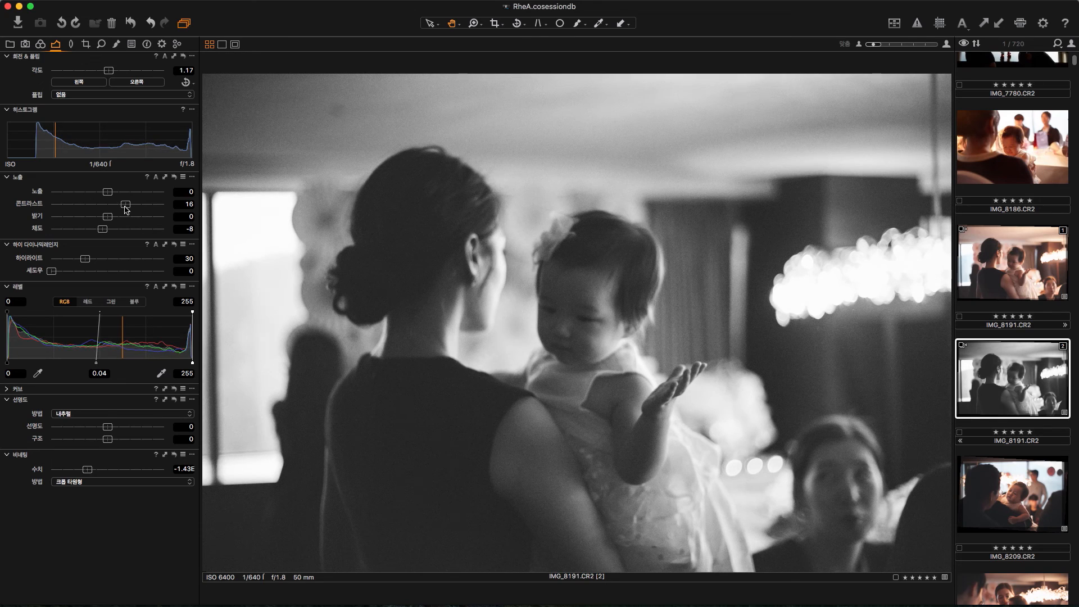
pyautogui.scroll(-2, 125, 210)
pyautogui.scroll(-3, 125, 210)
pyautogui.scroll(-1, 125, 209)
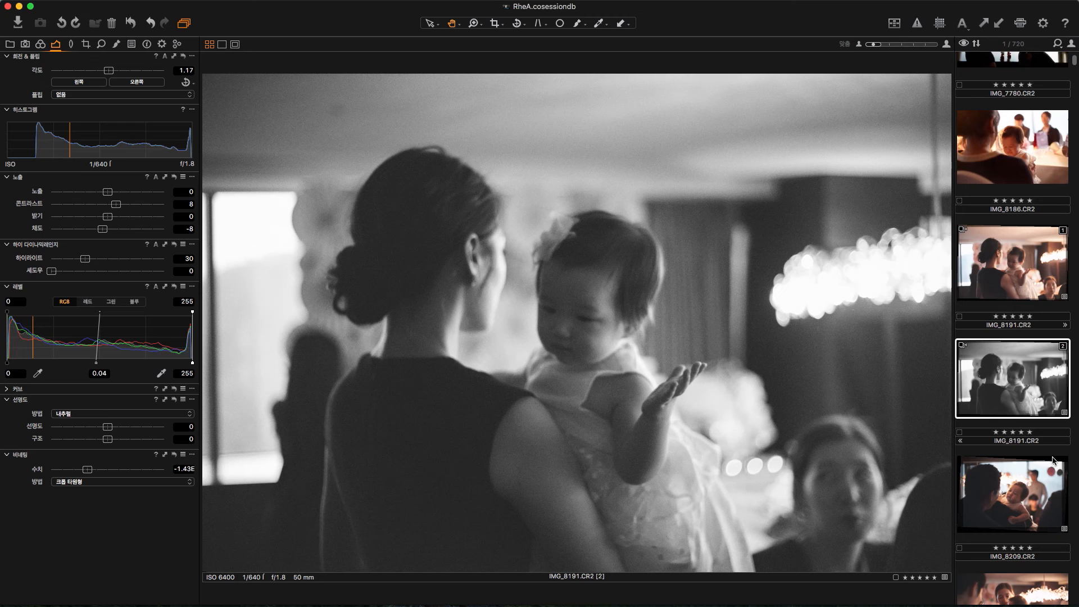
pyautogui.click(1023, 277)
pyautogui.click(1031, 359)
# Step: Apply the copied adjustments to IMG_8186.CR2
pyautogui.scroll(4, 1027, 329)
pyautogui.click(1021, 280)
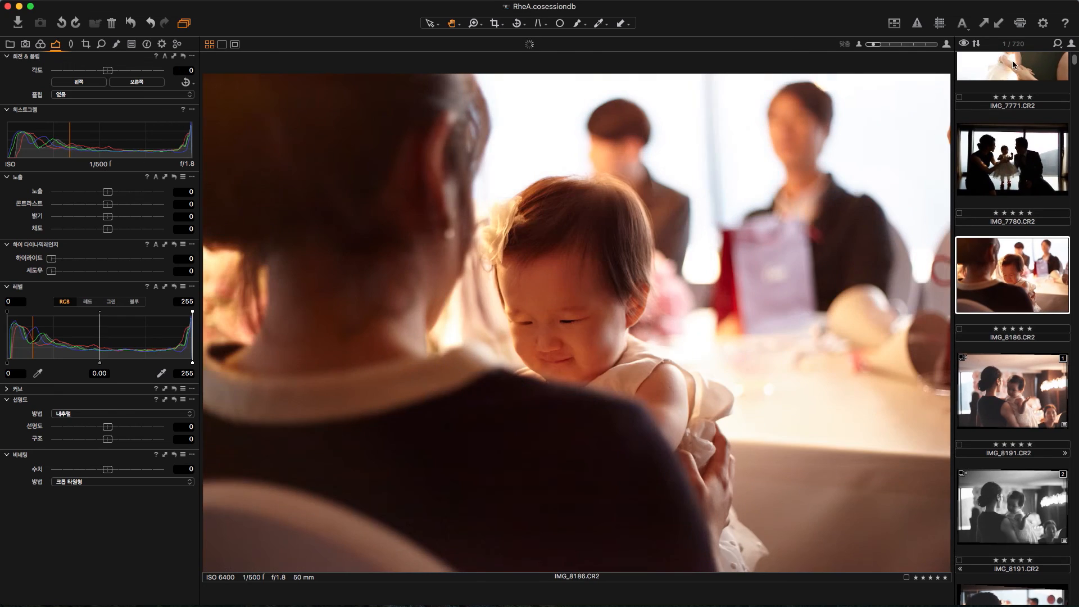
pyautogui.click(1003, 24)
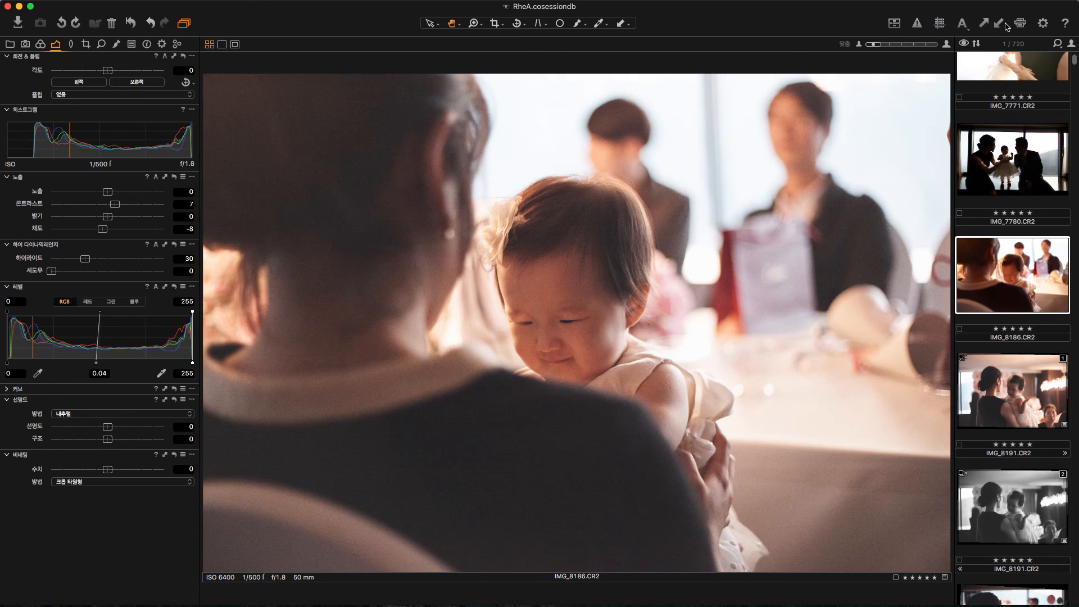
# Step: Rotate IMG_8186.CR2 by 3.96 degrees and set its vignetting to -1.00 EV
pyautogui.click(111, 72)
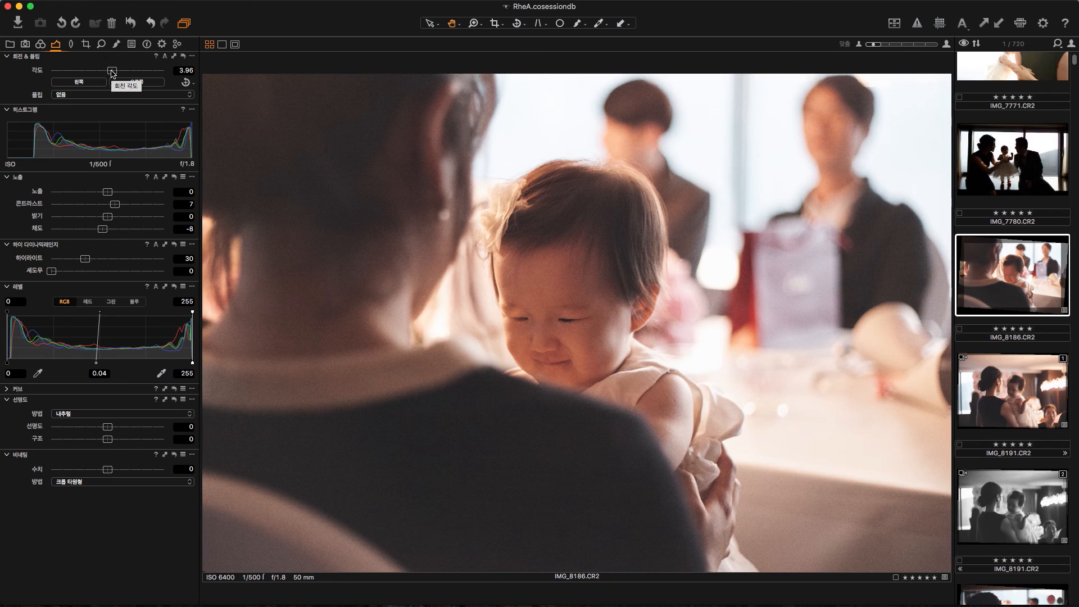
pyautogui.click(93, 472)
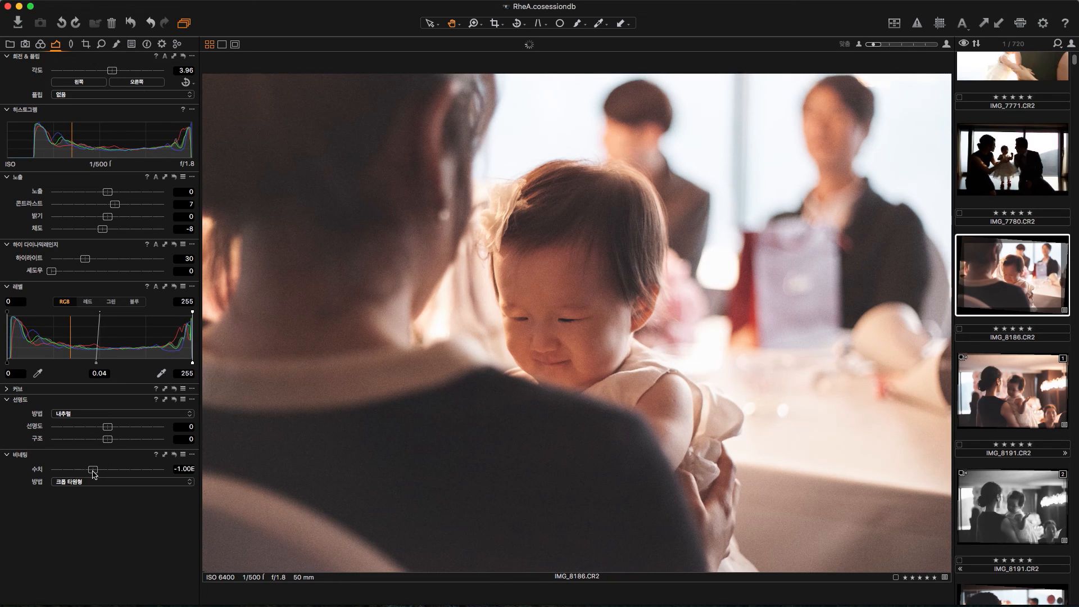
# Step: Strengthen the dark vignetting of IMG_8186.CR2 slightly further and apply the copied adjustments to IMG_7780.CR2
pyautogui.moveTo(93, 472); pyautogui.dragTo(85, 474)
pyautogui.click(1015, 177)
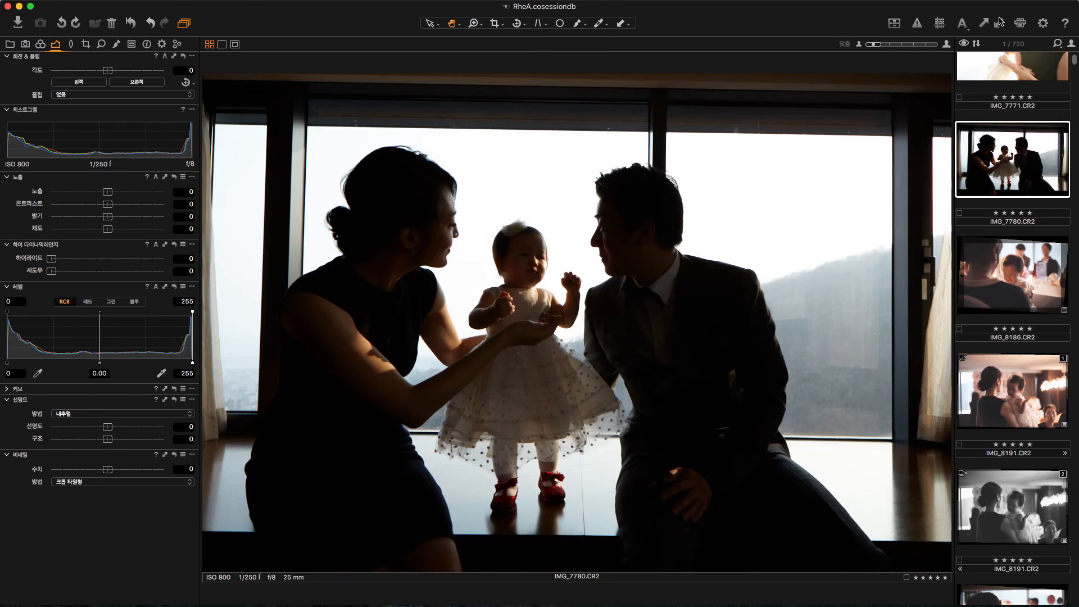
pyautogui.click(1002, 23)
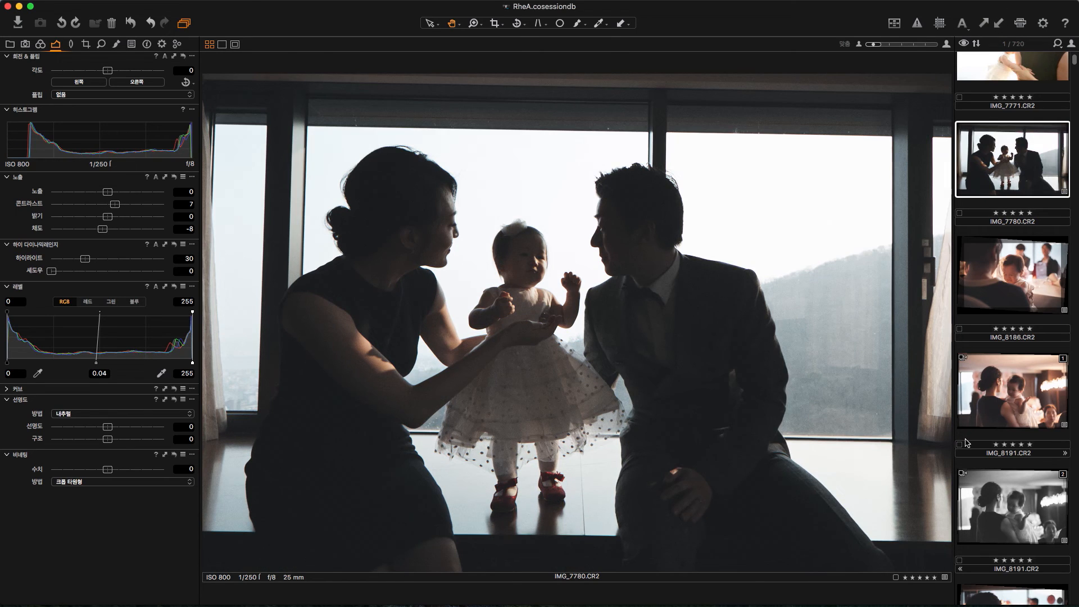
# Step: Straighten IMG_7780.CR2 by setting its rotation angle to -1.44 degrees
pyautogui.moveTo(107, 72); pyautogui.dragTo(107, 72)
pyautogui.scroll(1, 105, 74)
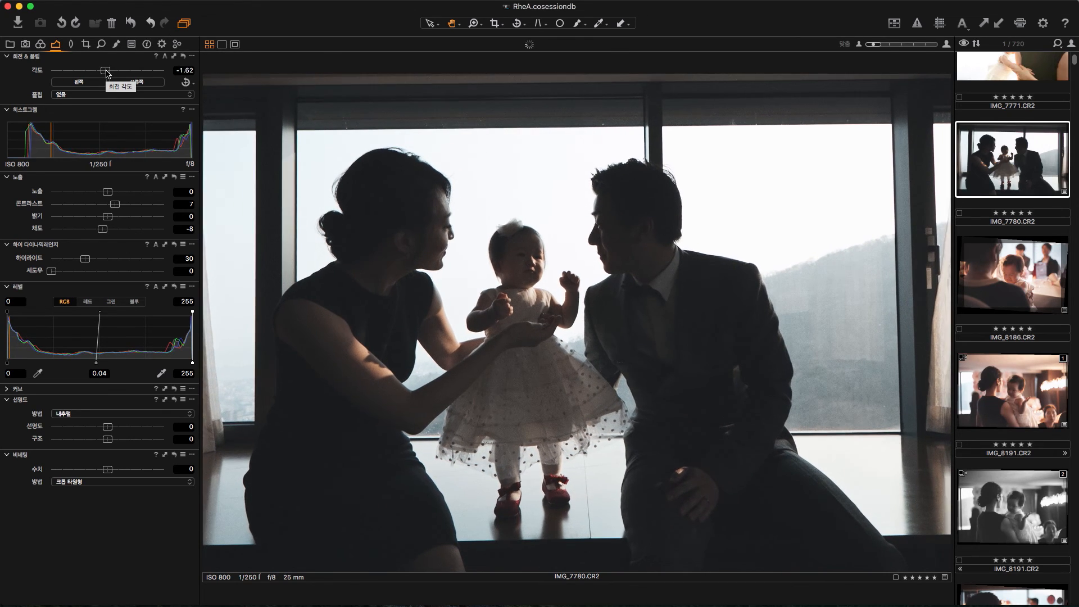
pyautogui.scroll(1, 106, 73)
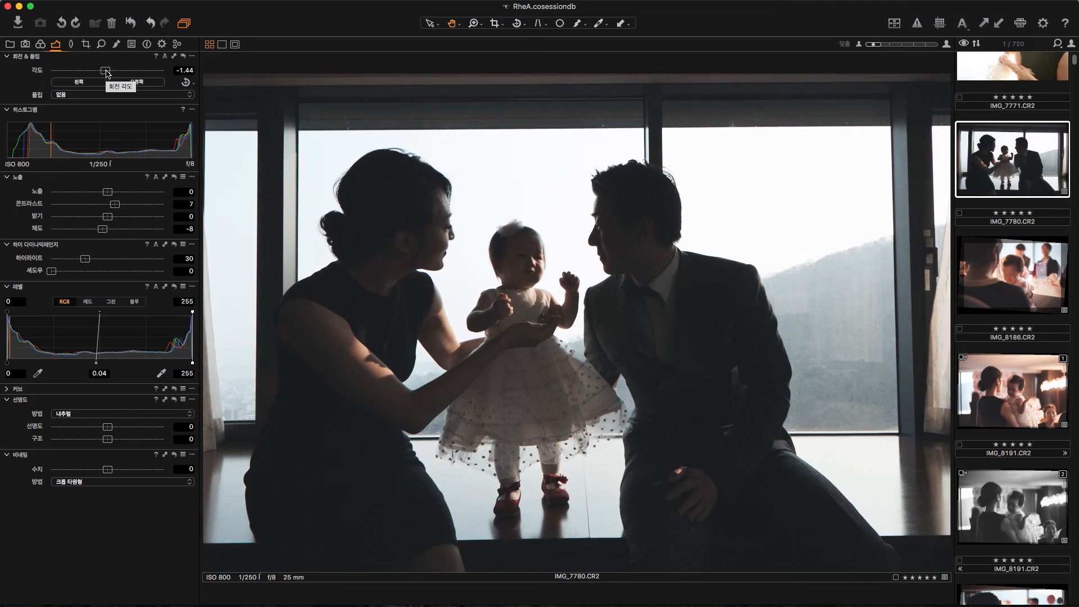
# Step: Raise the color balance shadow lightness of IMG_7780.CR2 slightly and set its saturation to -27
pyautogui.click(40, 43)
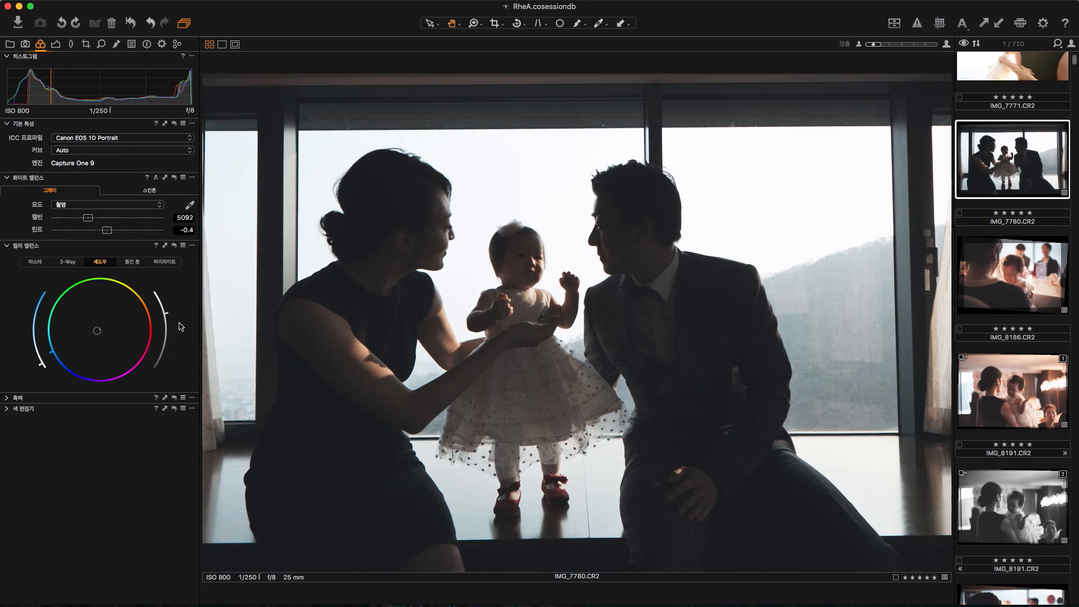
pyautogui.moveTo(172, 317)
pyautogui.mouseDown()
pyautogui.moveTo(167, 304)
pyautogui.moveTo(173, 311)
pyautogui.mouseUp()
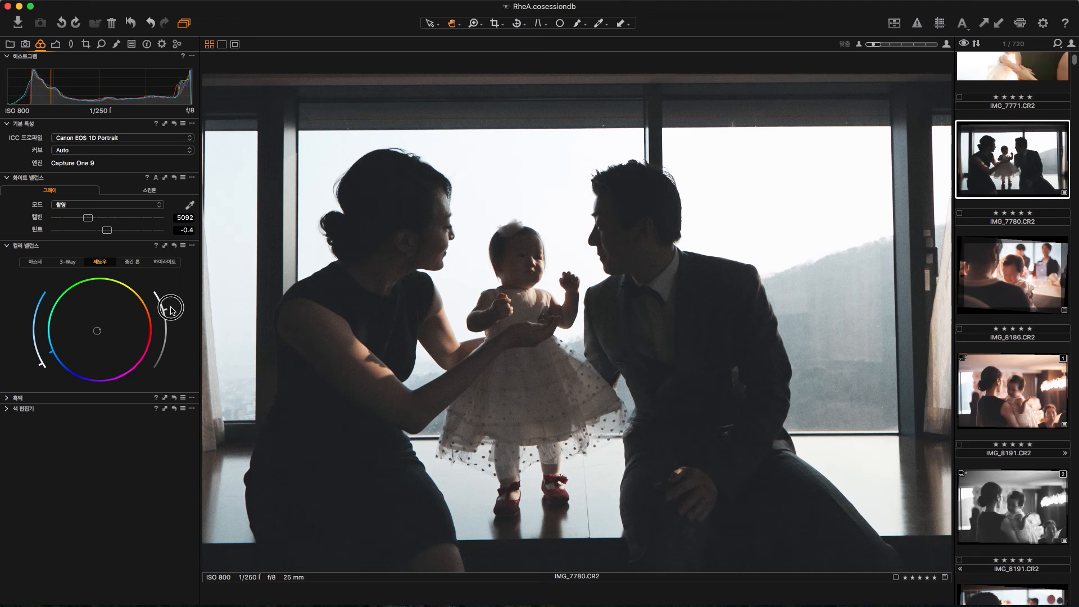
pyautogui.click(58, 44)
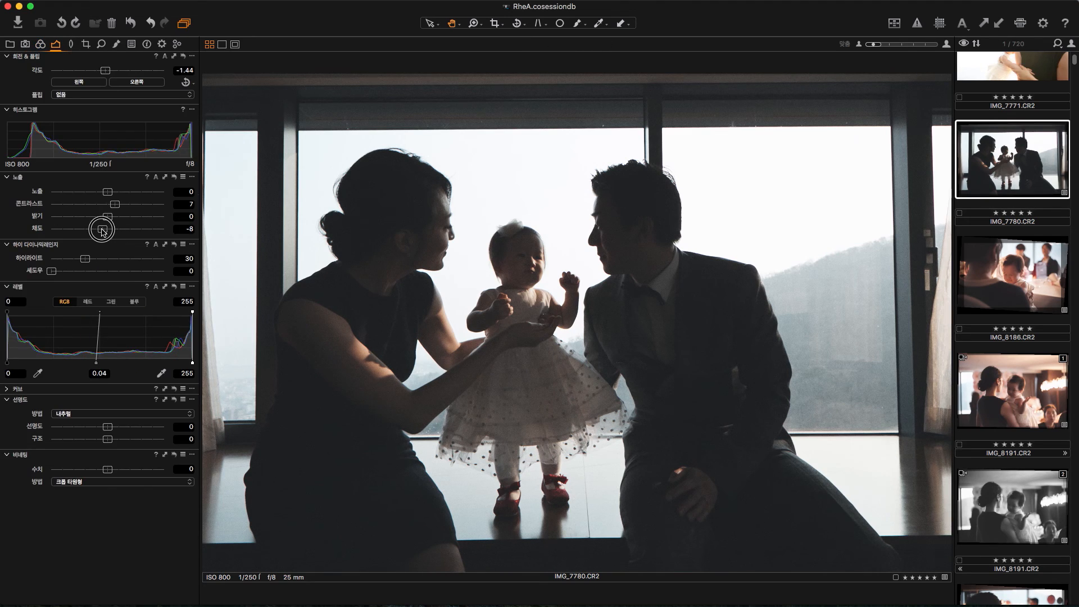
pyautogui.moveTo(95, 230); pyautogui.dragTo(92, 230)
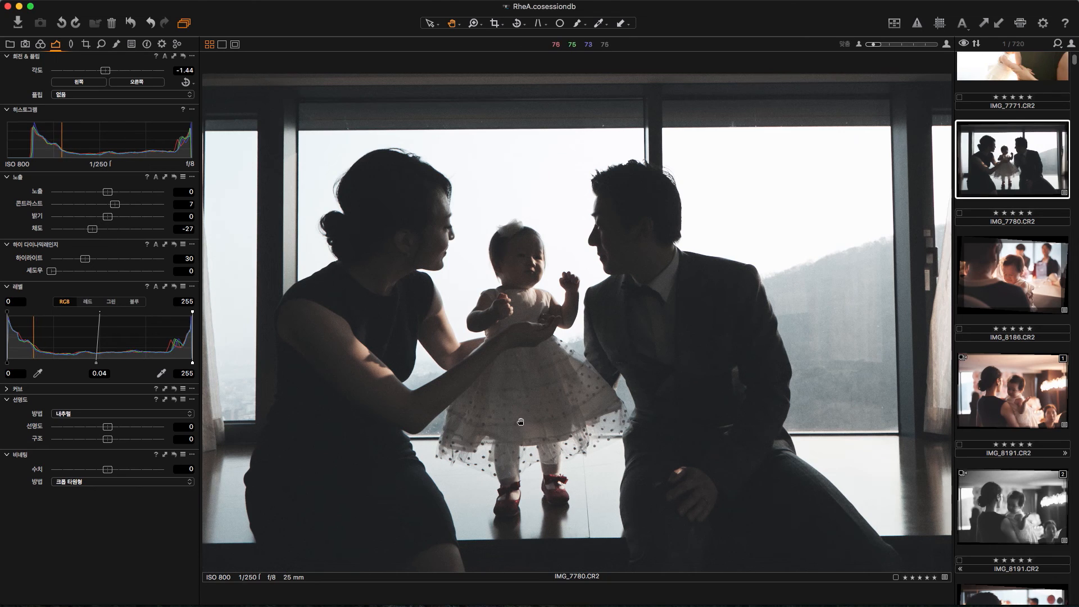
# Step: Warm up IMG_7780.CR2 by setting its white balance Kelvin value to 5575
pyautogui.click(40, 44)
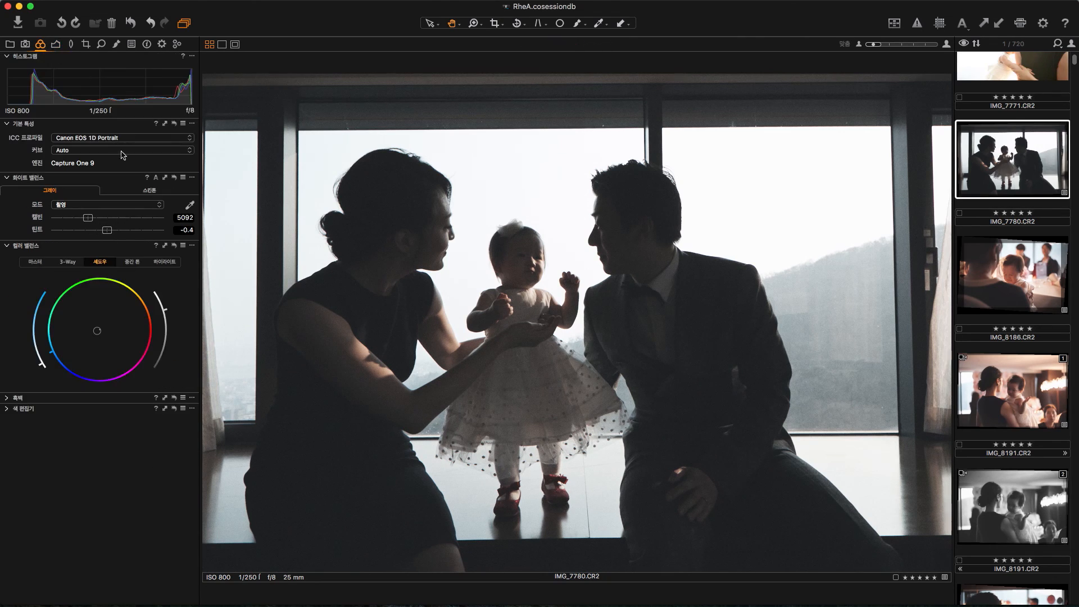
pyautogui.click(90, 219)
pyautogui.moveTo(91, 218); pyautogui.dragTo(97, 221)
# Step: Clone the edited variant of IMG_7780.CR2
pyautogui.scroll(1, 993, 296)
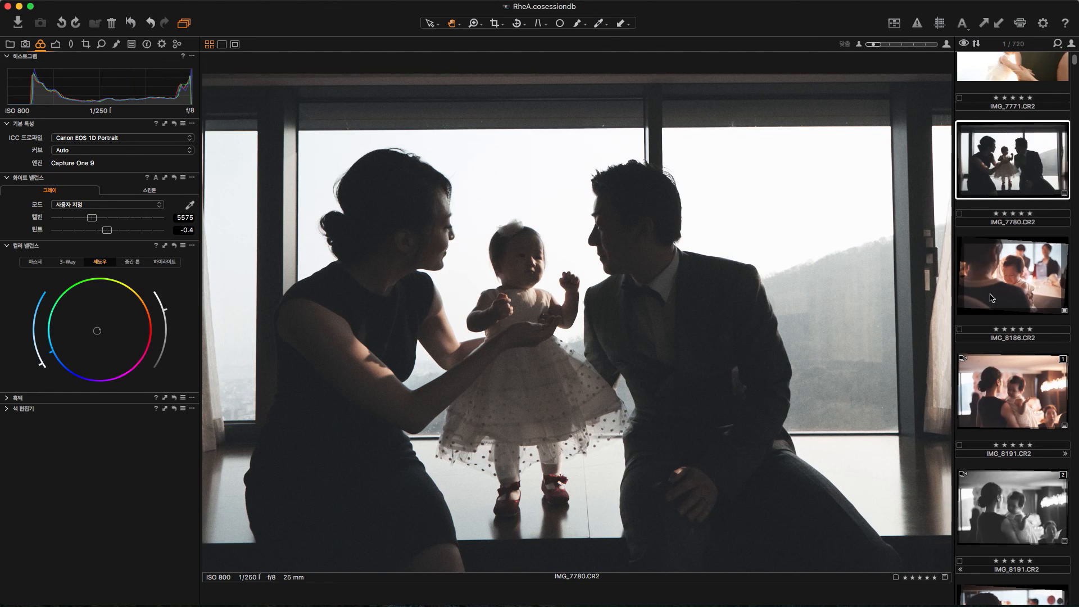
pyautogui.rightClick(989, 184)
pyautogui.click(918, 566)
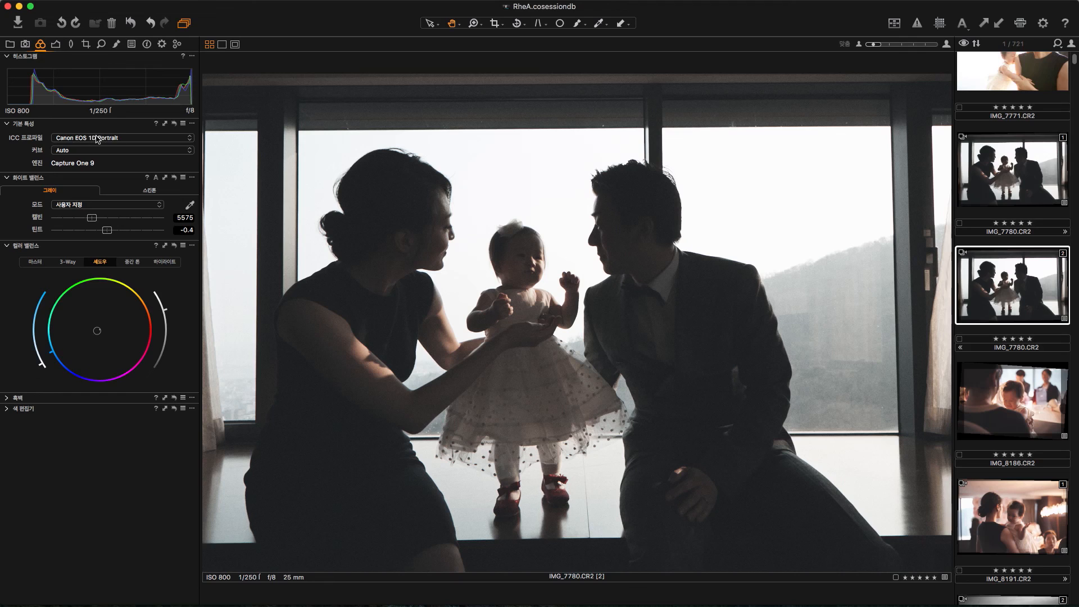
# Step: Give the cloned IMG_7780.CR2 variant the B&W Panchromatic effect ICC profile and raise its color balance shadow lightness
pyautogui.click(97, 139)
pyautogui.moveTo(101, 348)
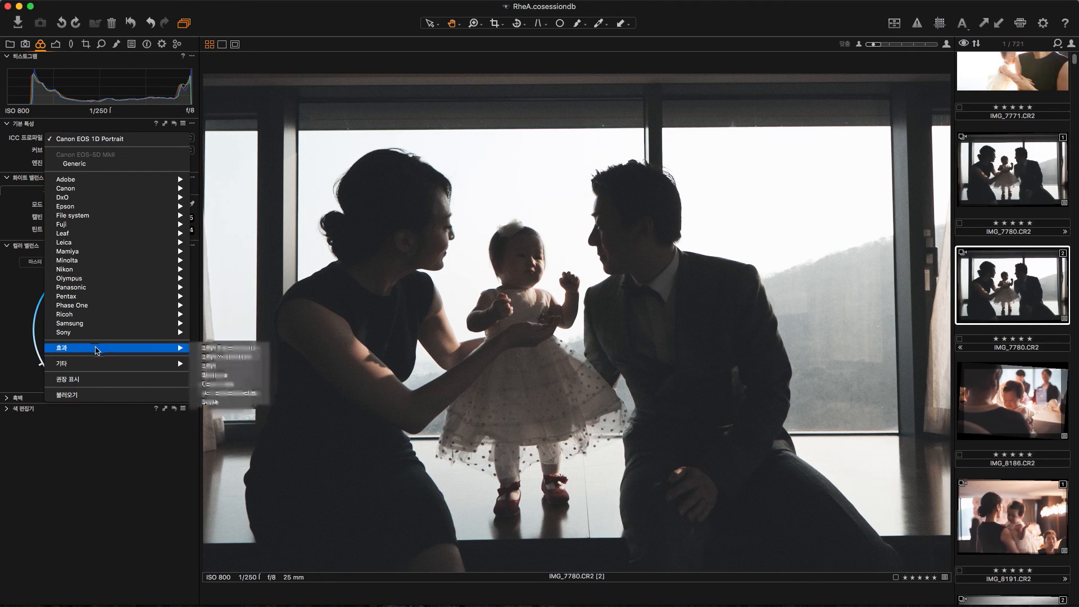
pyautogui.click(228, 348)
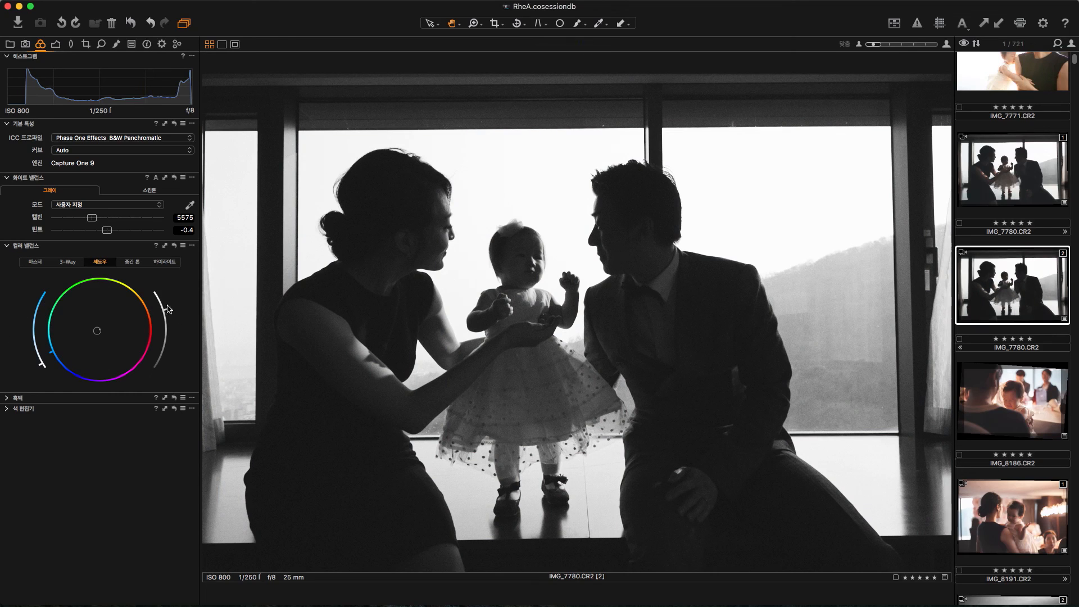
pyautogui.moveTo(168, 311); pyautogui.dragTo(160, 297)
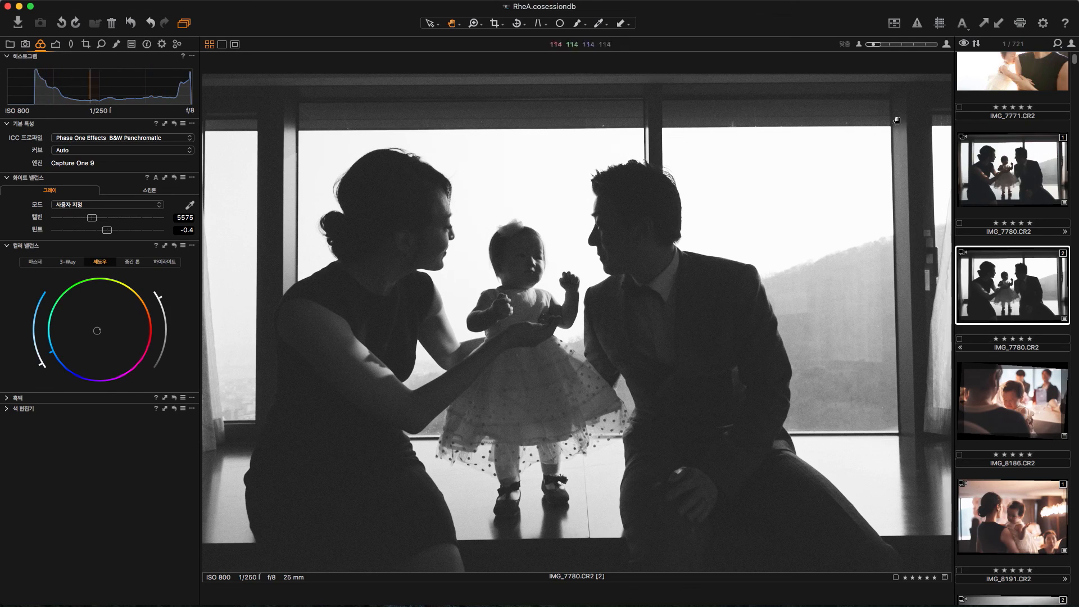
# Step: Apply a vertical keystone correction to the black-and-white variant, aligning the two guides with the window frame's outer uprights
pyautogui.click(541, 23)
pyautogui.moveTo(354, 172); pyautogui.dragTo(273, 73)
pyautogui.moveTo(352, 473); pyautogui.dragTo(276, 602)
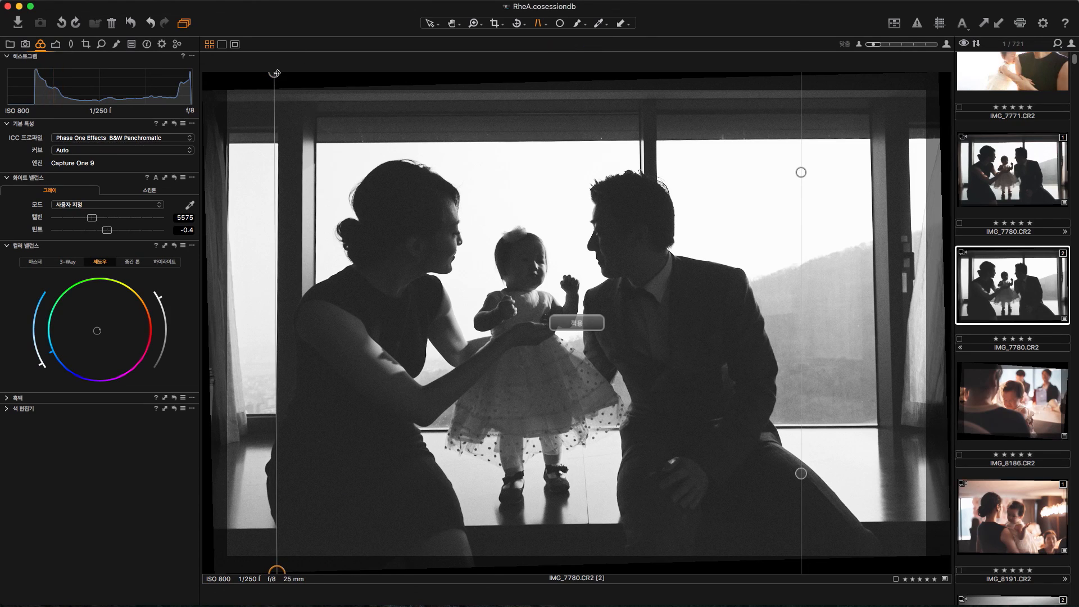
pyautogui.moveTo(276, 73); pyautogui.dragTo(279, 73)
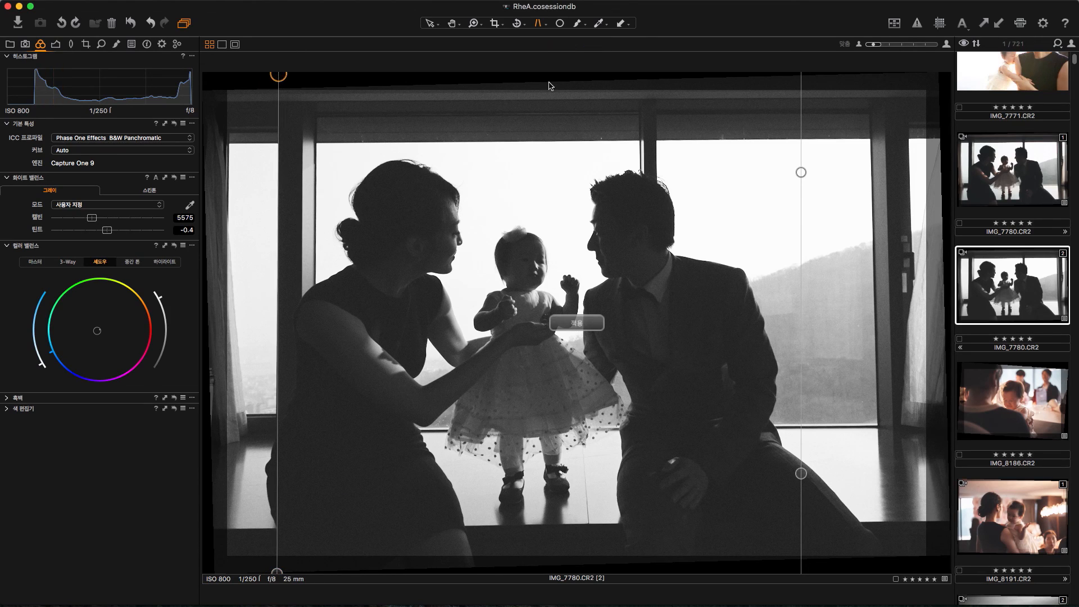
pyautogui.moveTo(801, 172); pyautogui.dragTo(876, 48)
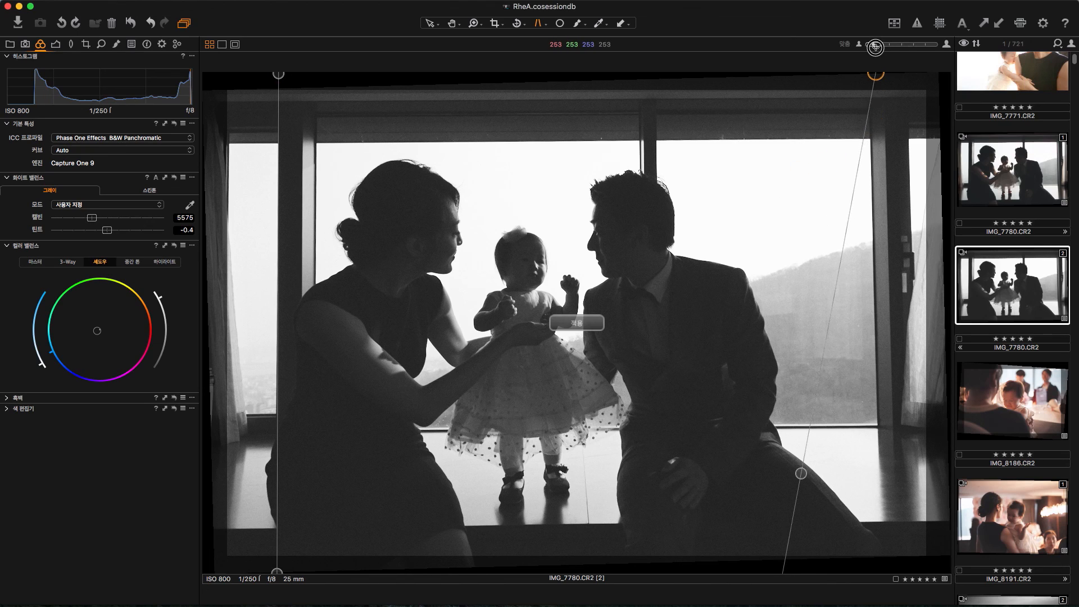
pyautogui.moveTo(801, 473); pyautogui.dragTo(881, 583)
pyautogui.moveTo(877, 73); pyautogui.dragTo(868, 68)
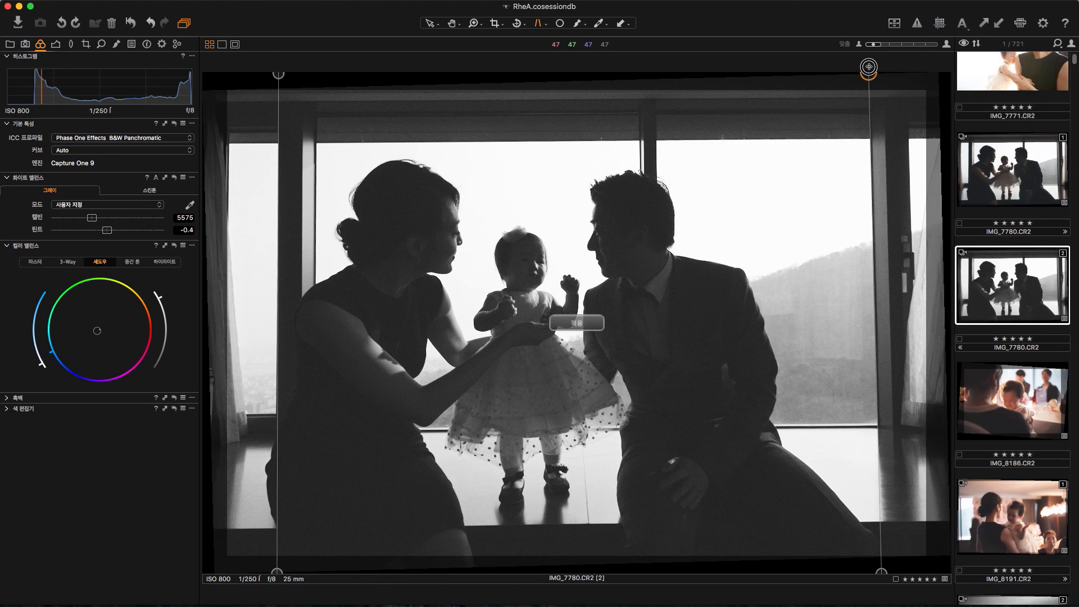
pyautogui.click(593, 325)
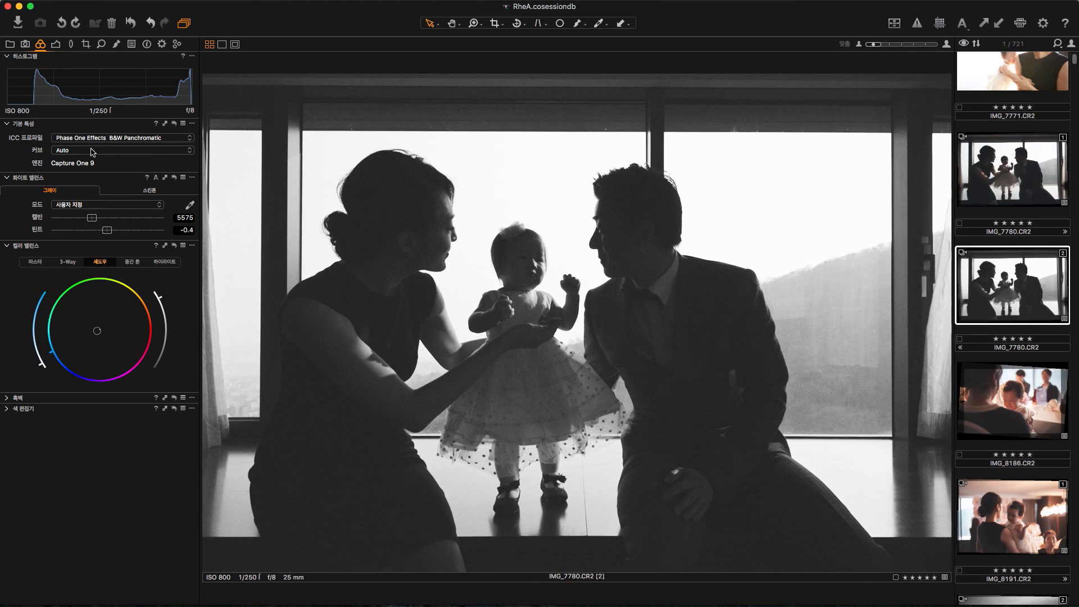
# Step: Set the black-and-white variant's rotation to -0.97 degrees and compare it with the color variant
pyautogui.click(56, 44)
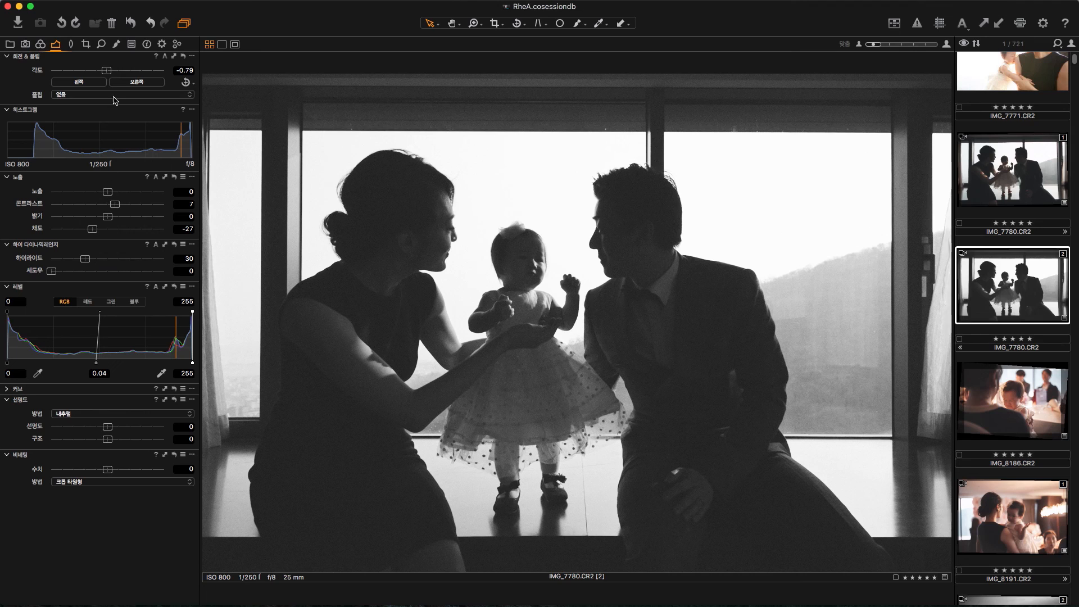
pyautogui.moveTo(108, 70); pyautogui.dragTo(108, 71)
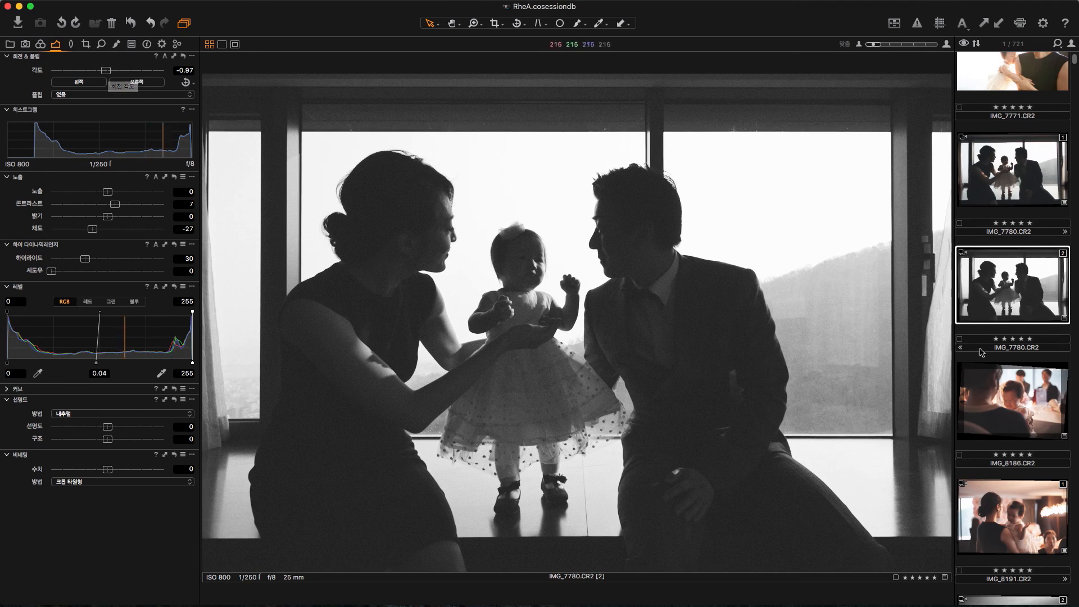
pyautogui.click(1002, 197)
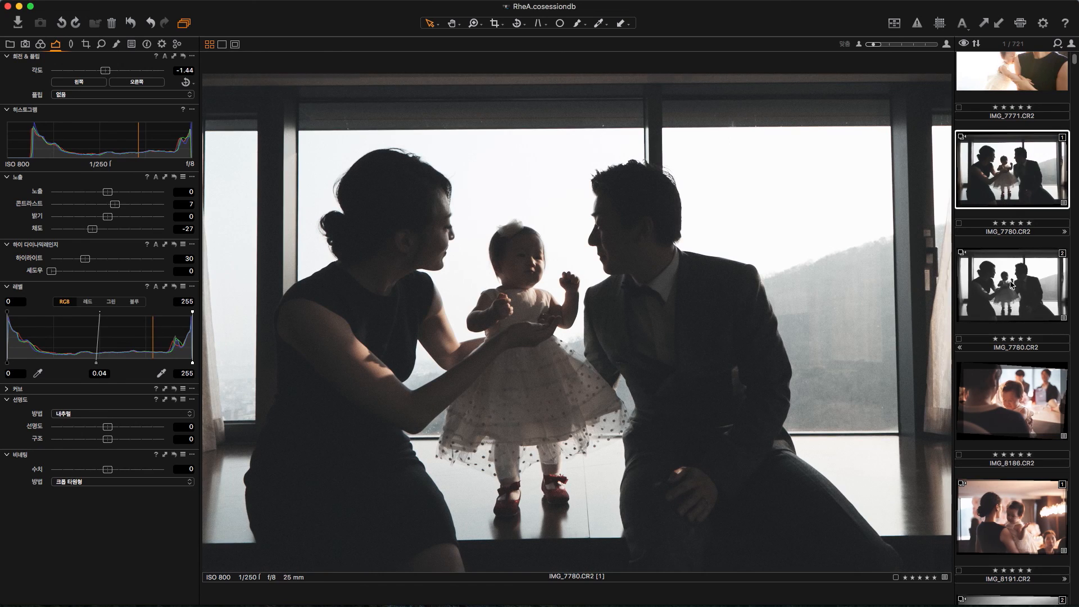
pyautogui.click(1012, 285)
# Step: Apply the copied adjustments to IMG_7771.CR2 and set its high dynamic range highlight recovery to 90
pyautogui.scroll(5, 1018, 200)
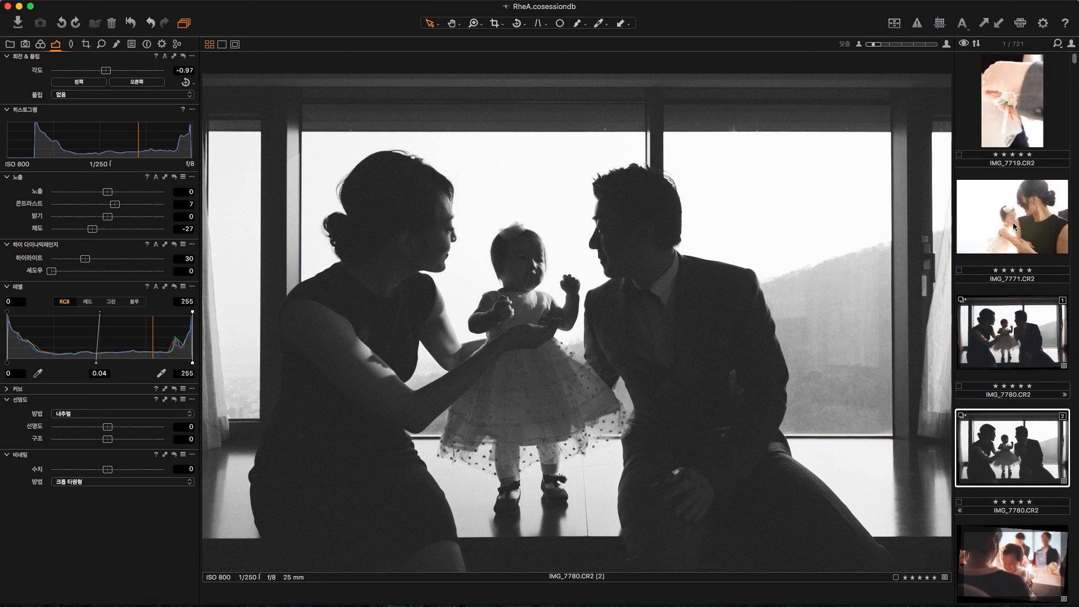
pyautogui.click(1017, 228)
pyautogui.click(1000, 25)
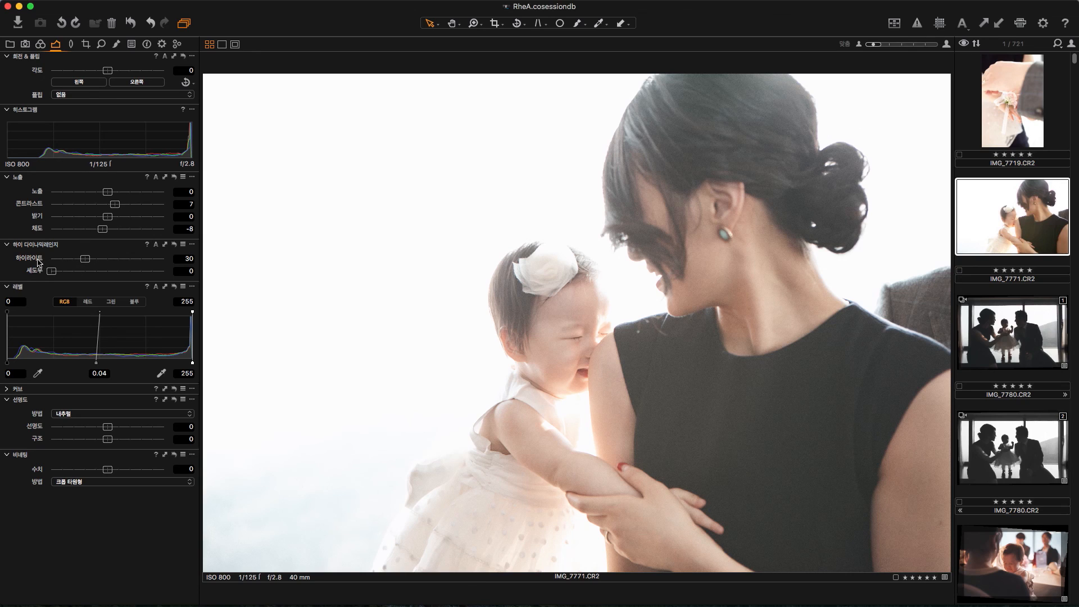
pyautogui.moveTo(90, 262); pyautogui.dragTo(161, 269)
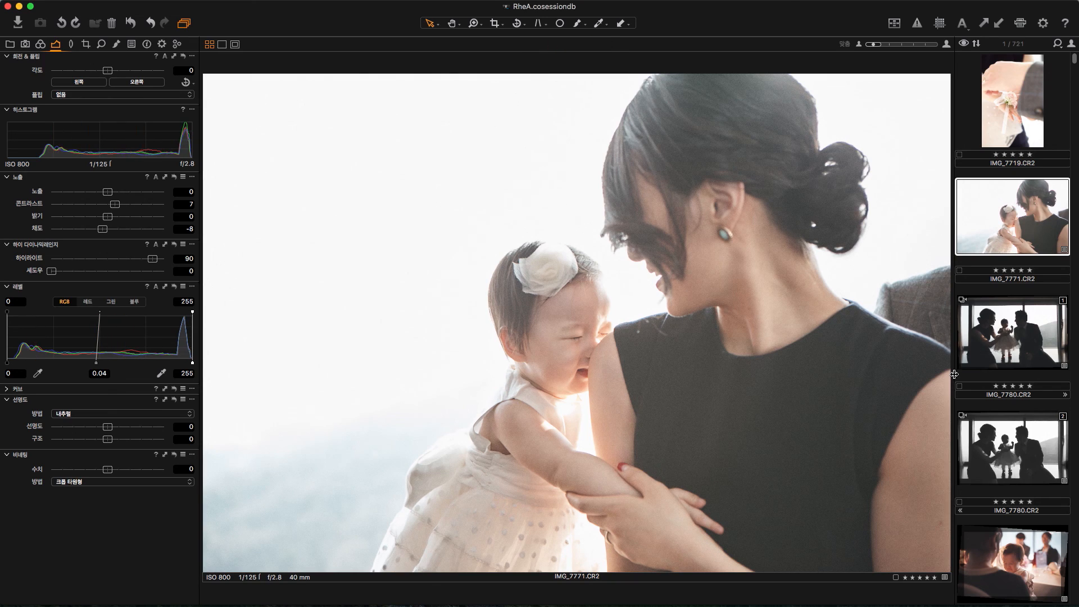
# Step: Apply the copied adjustments to IMG_7719.CR2, with vignetting set to -1.83 EV and saturation to -20
pyautogui.click(1016, 109)
pyautogui.click(1002, 26)
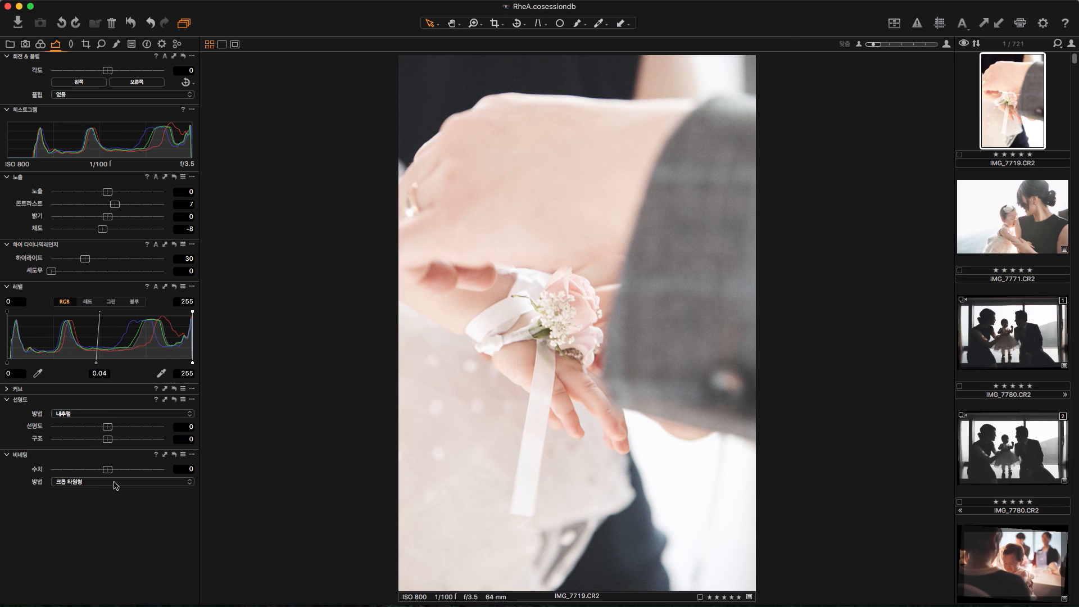
pyautogui.moveTo(108, 471); pyautogui.dragTo(82, 471)
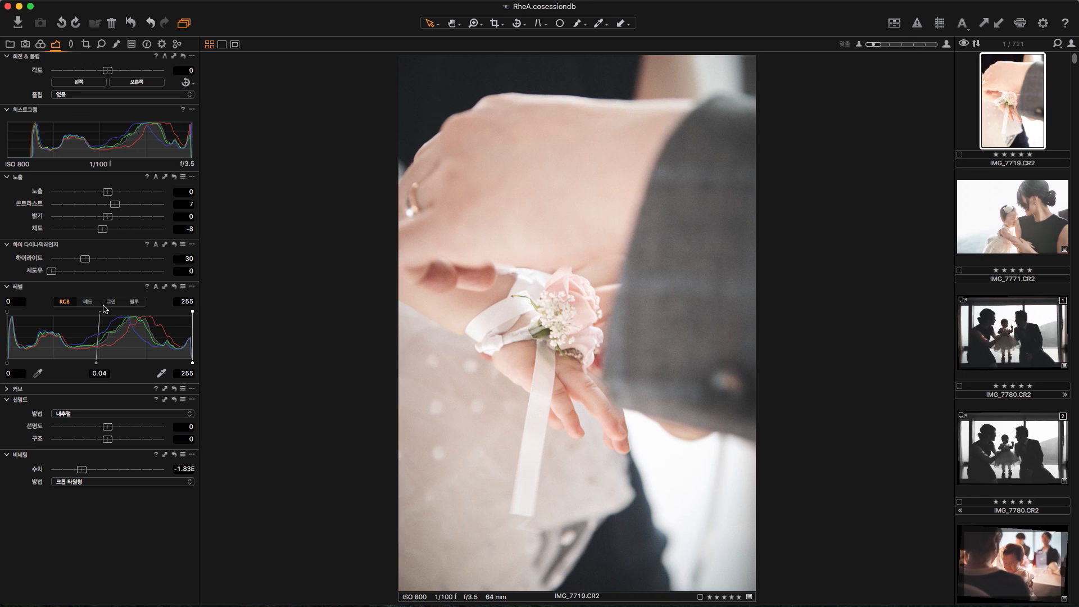
pyautogui.moveTo(102, 235); pyautogui.dragTo(97, 237)
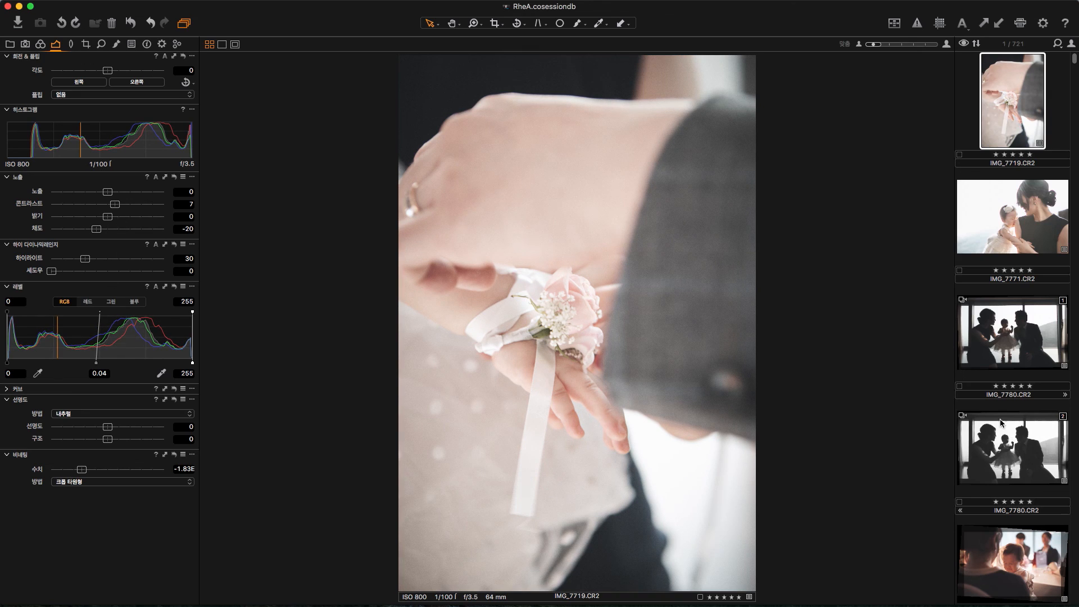
# Step: Compare the edited IMG_7719.CR2 and IMG_7771.CR2 by switching between them
pyautogui.click(1018, 212)
pyautogui.click(1013, 104)
pyautogui.click(1020, 211)
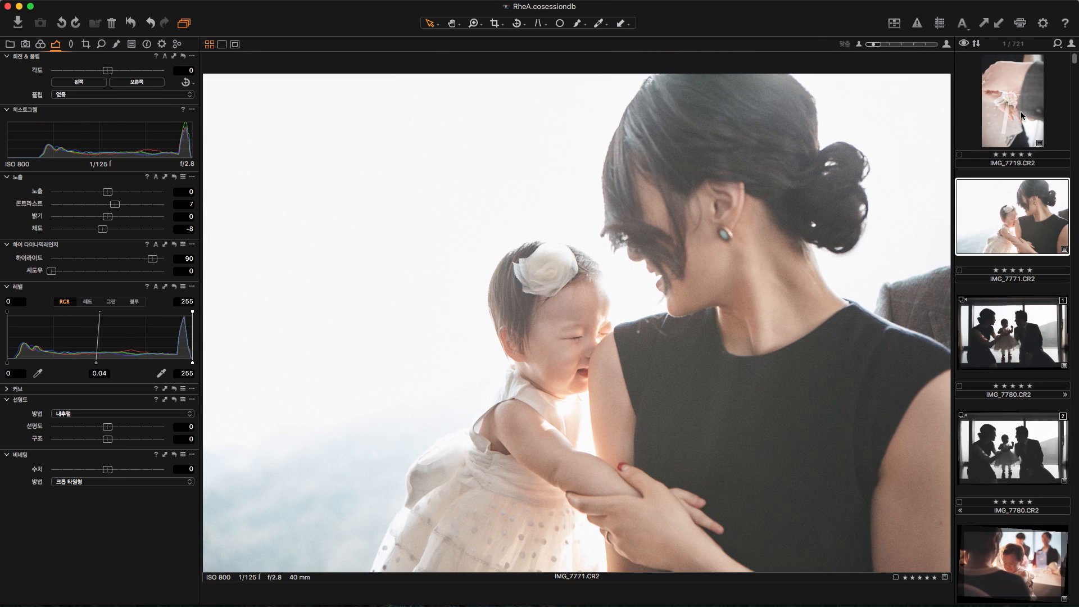
pyautogui.click(1020, 115)
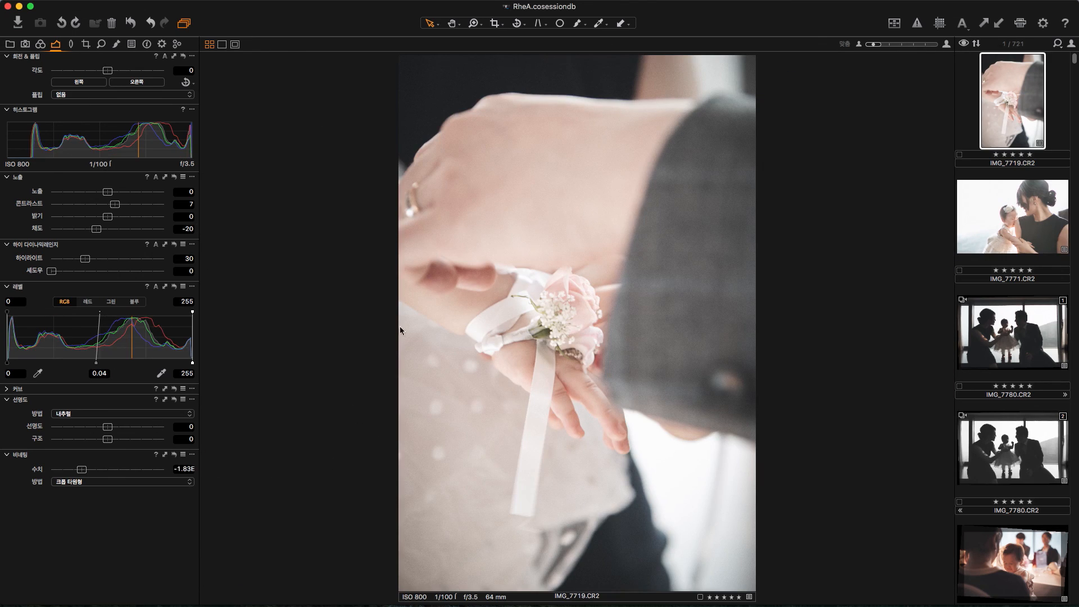